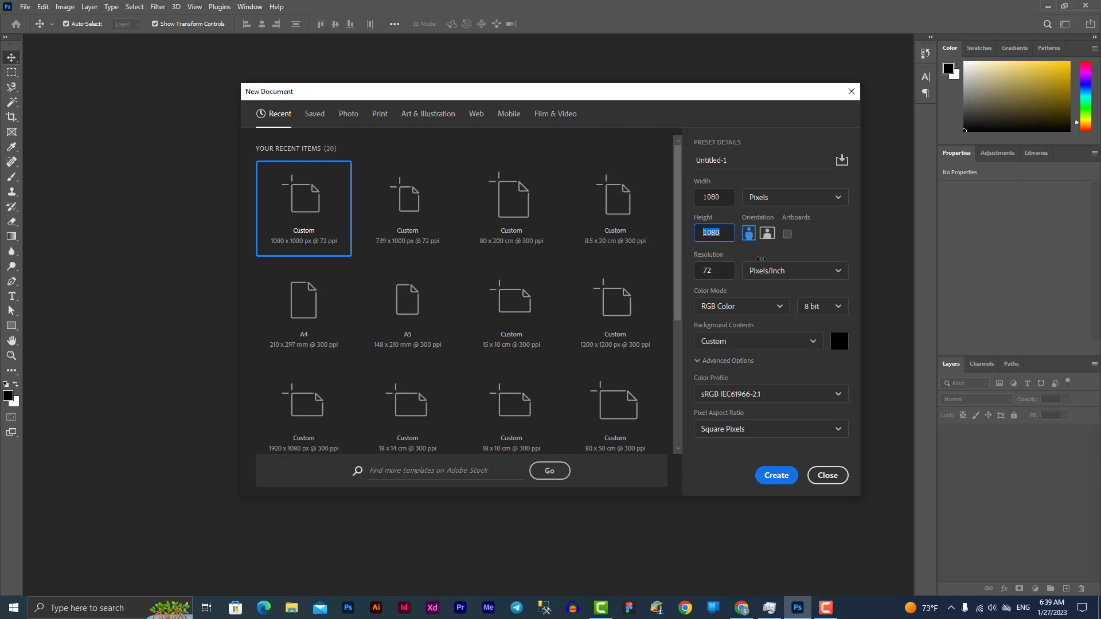
Create the black 1080 × 1080 px document at 300 ppi and unlock its Background as Layer 0
key("Tab")
type("300")
left_click(740, 162)
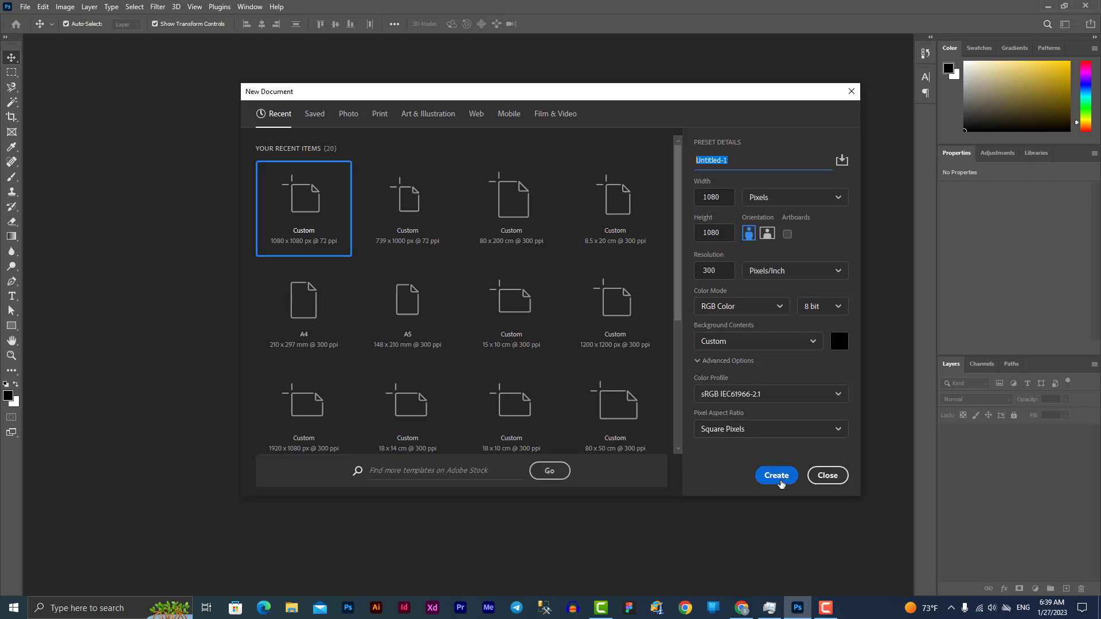
left_click(778, 474)
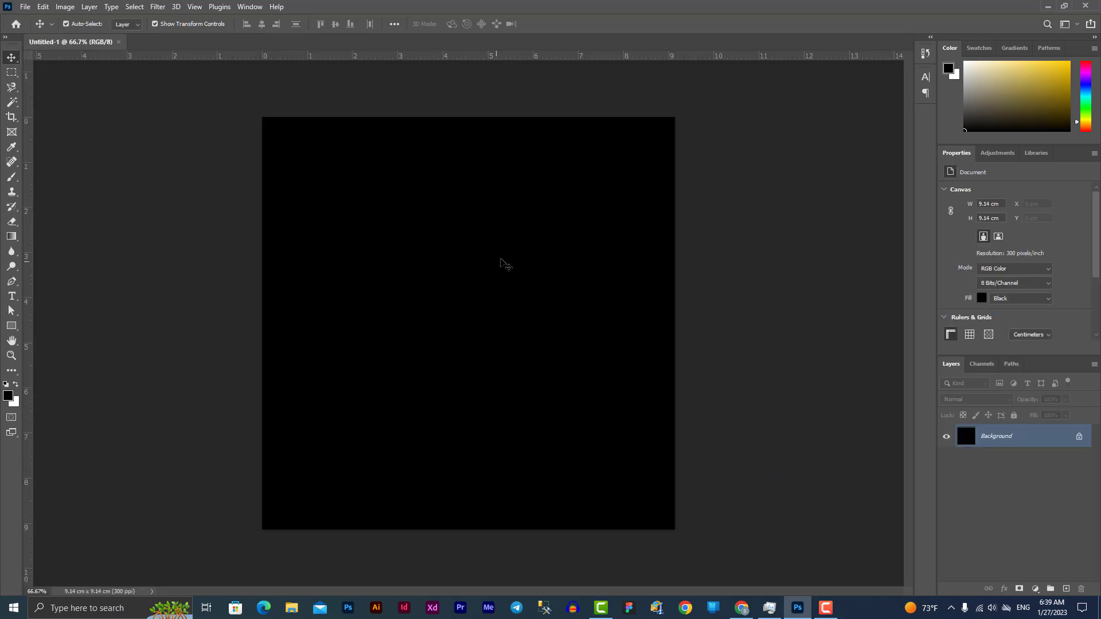
left_click(1079, 437)
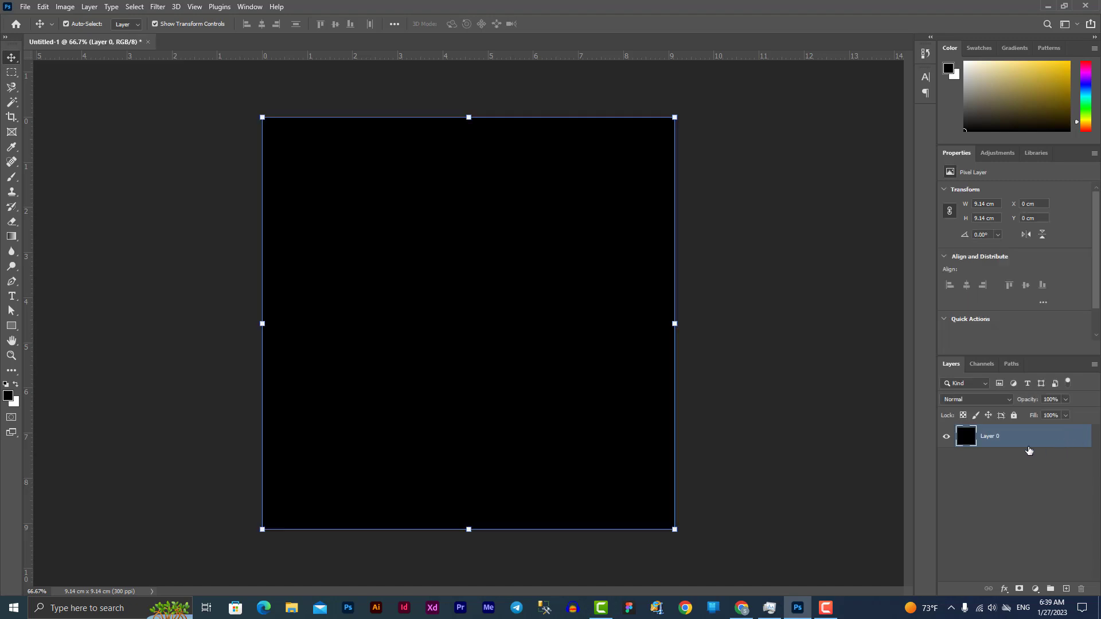
Give Layer 0 a dark red #670000 Color Overlay
double_click(964, 437)
left_click(650, 231)
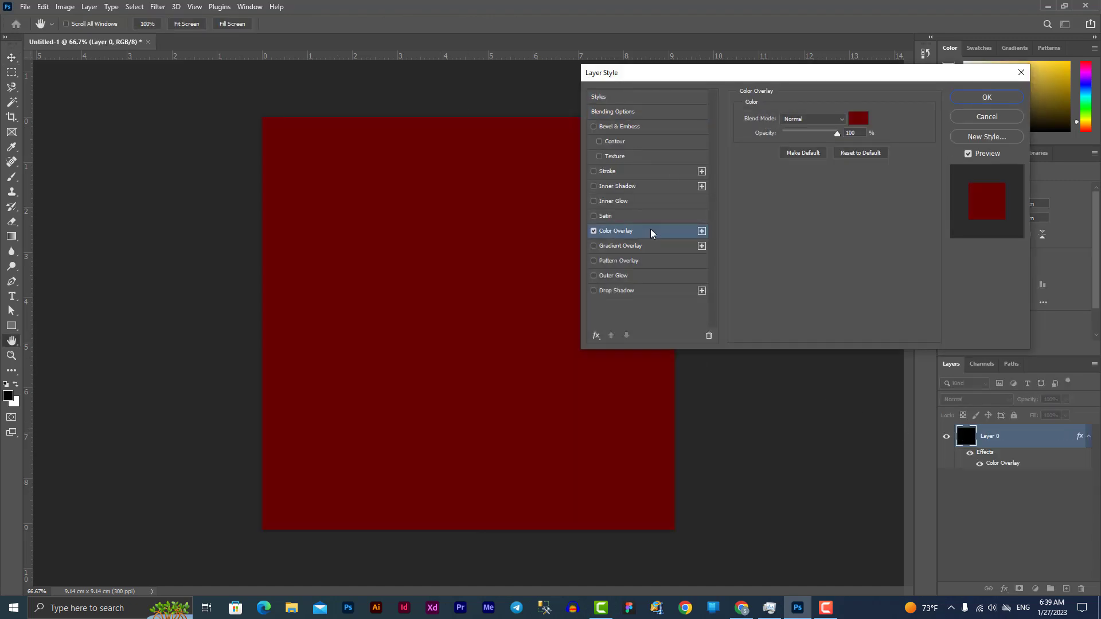
left_click(987, 97)
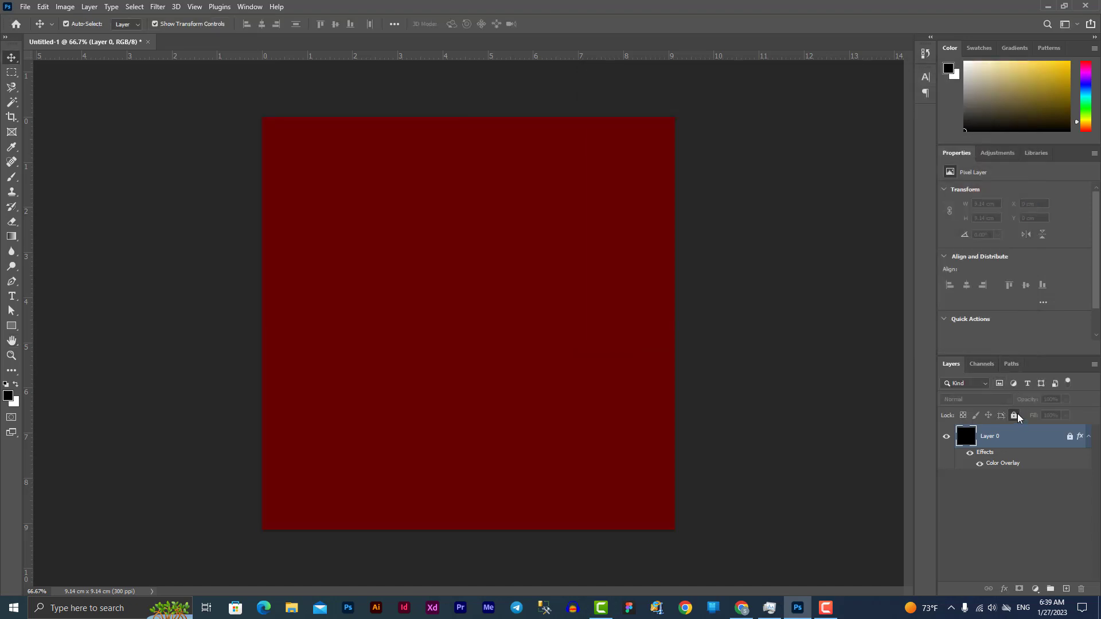
double_click(1001, 440)
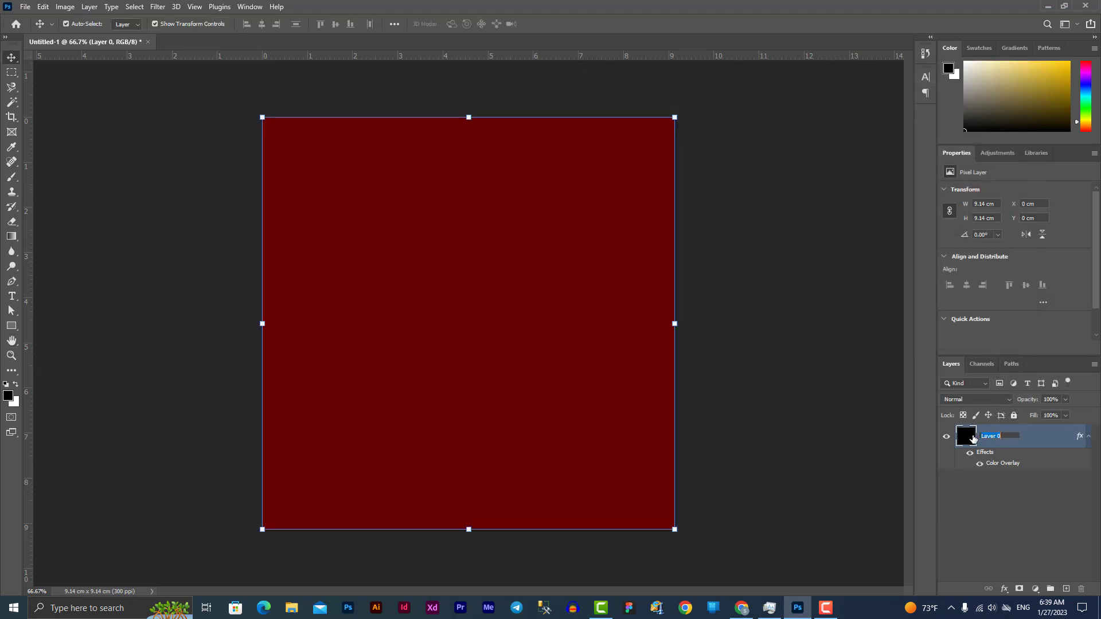
double_click(974, 439)
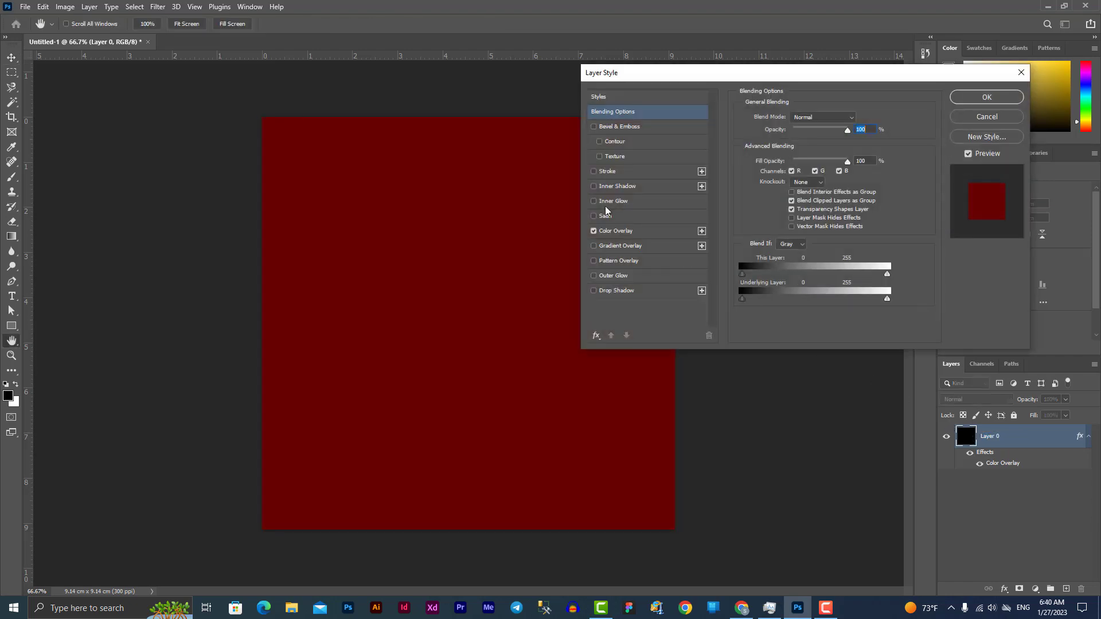
left_click(629, 233)
left_click(861, 115)
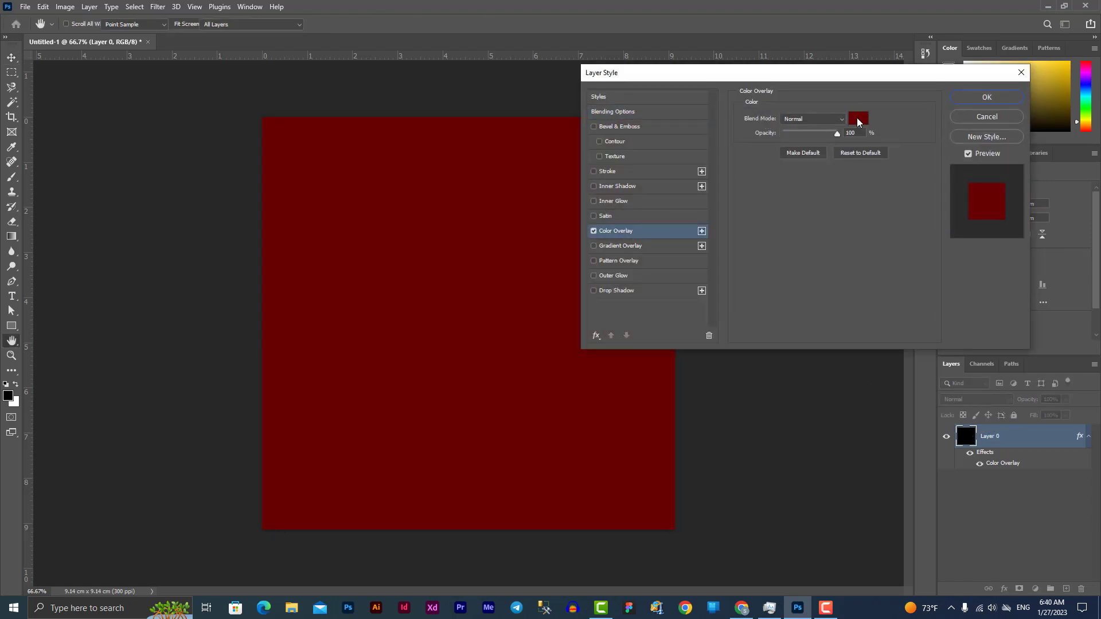
left_click_drag(877, 352, 903, 352)
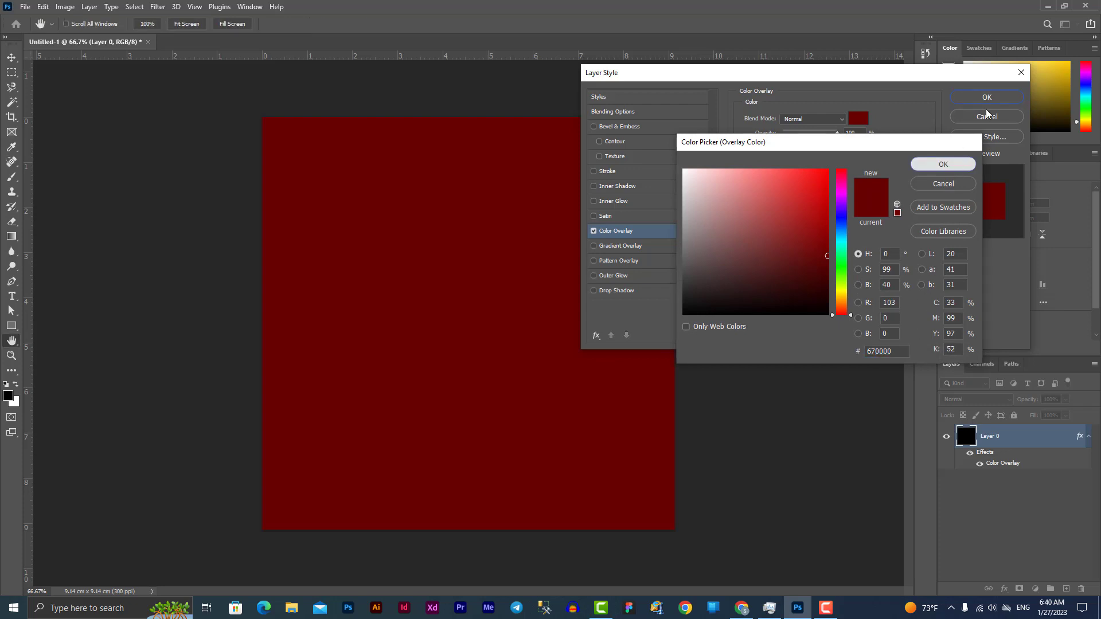
left_click(959, 163)
left_click(994, 97)
Lock Layer 0 completely
left_click(768, 264)
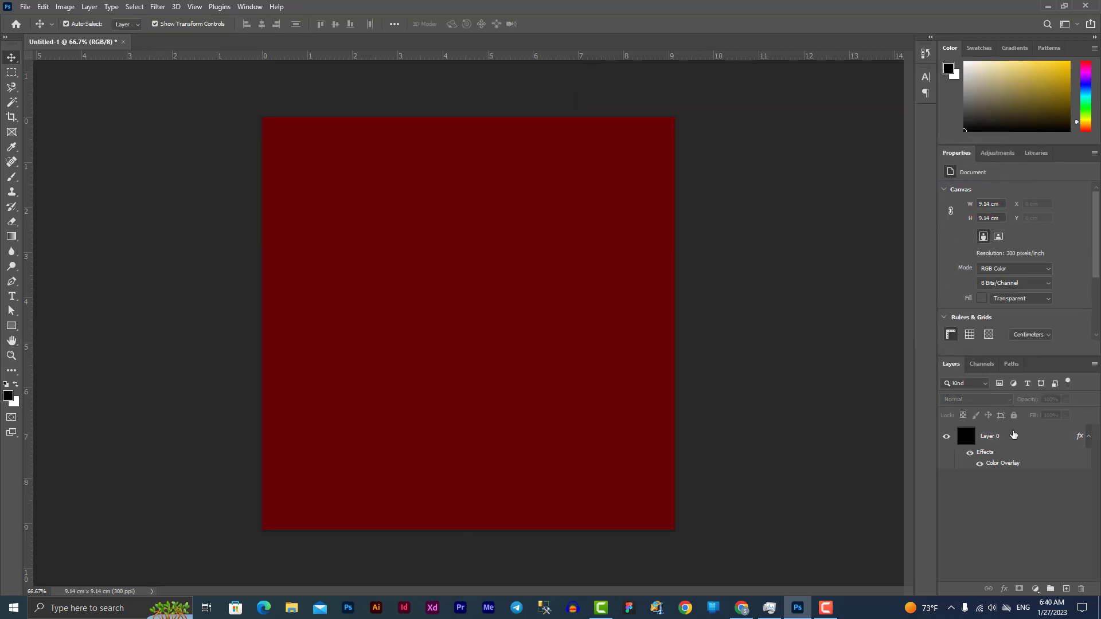
left_click(1008, 444)
left_click(1014, 416)
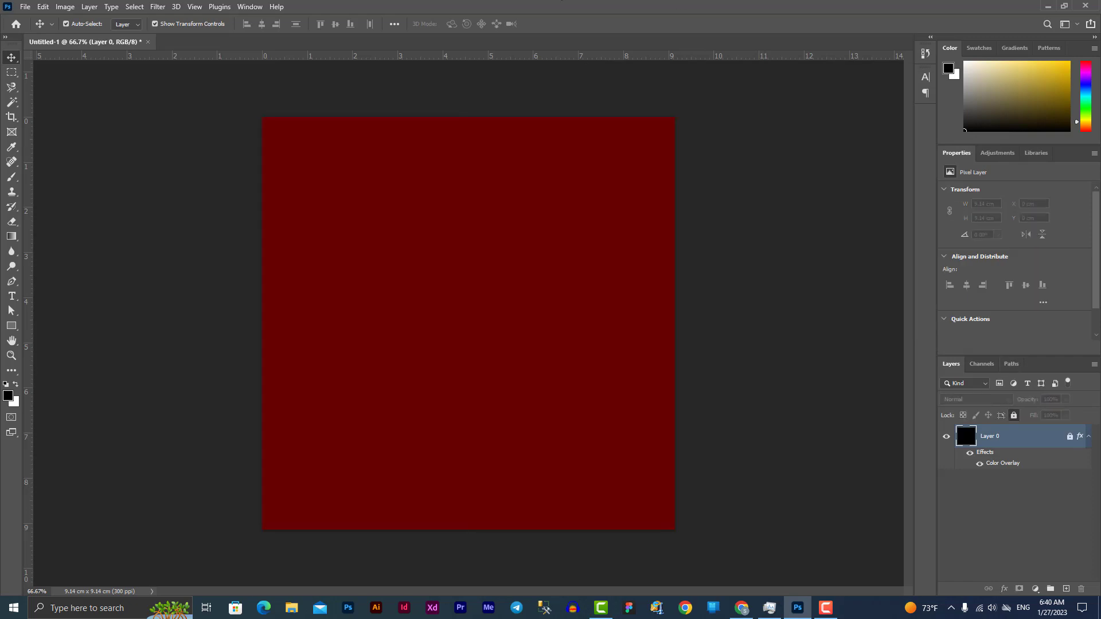
Draw a rectangle covering the lower half of the canvas
left_click(11, 326)
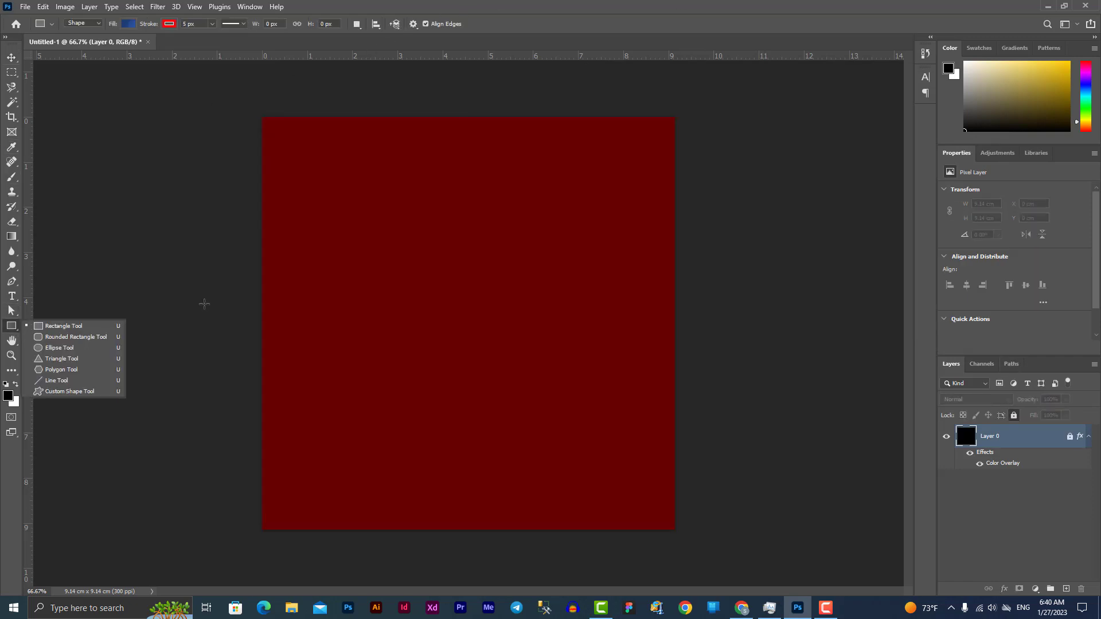
left_click(64, 326)
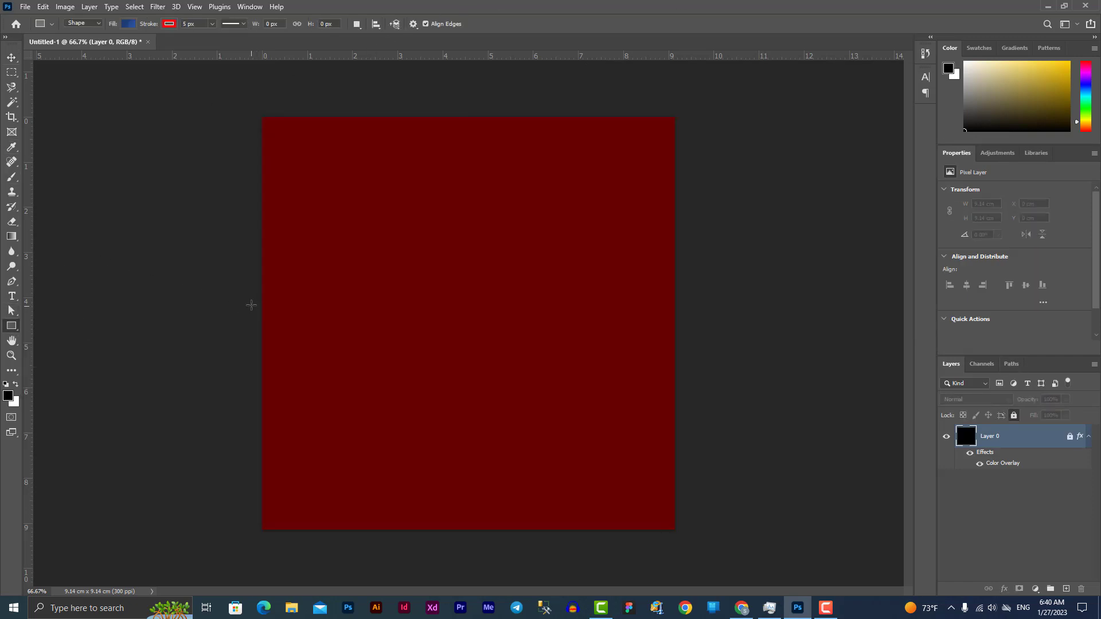
left_click_drag(251, 305, 681, 534)
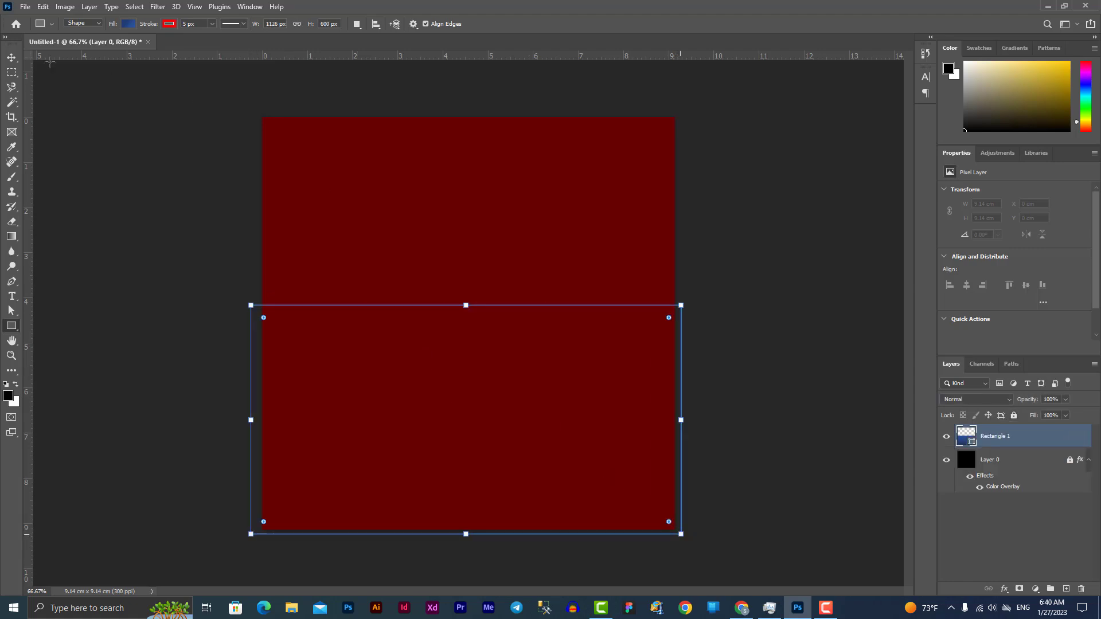
Centre the rectangle horizontally, aligned to the canvas
left_click(12, 57)
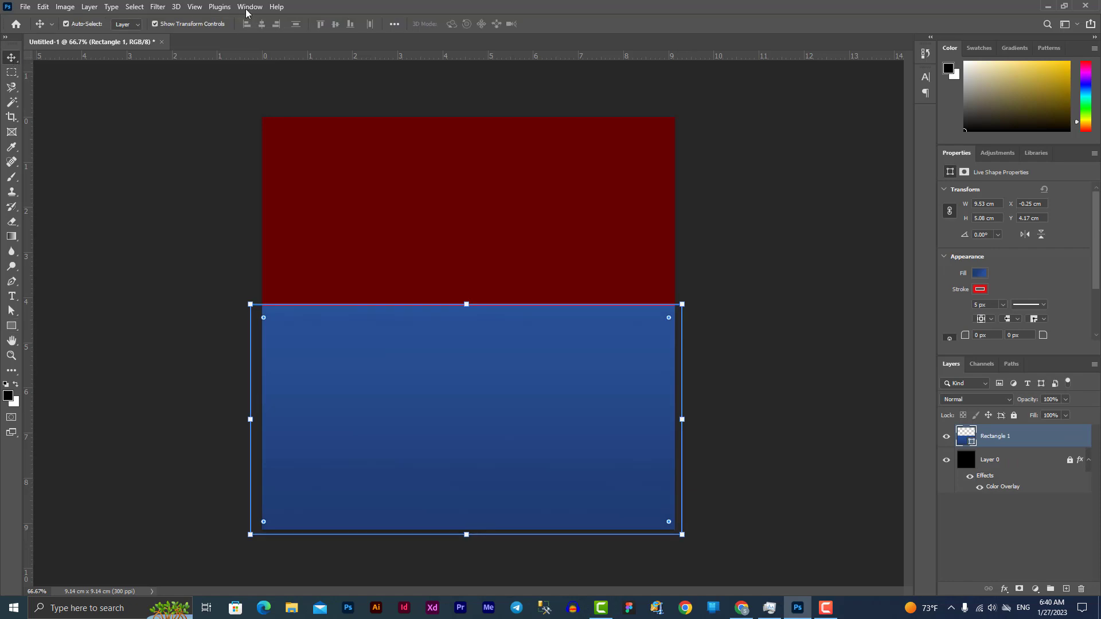
left_click(11, 326)
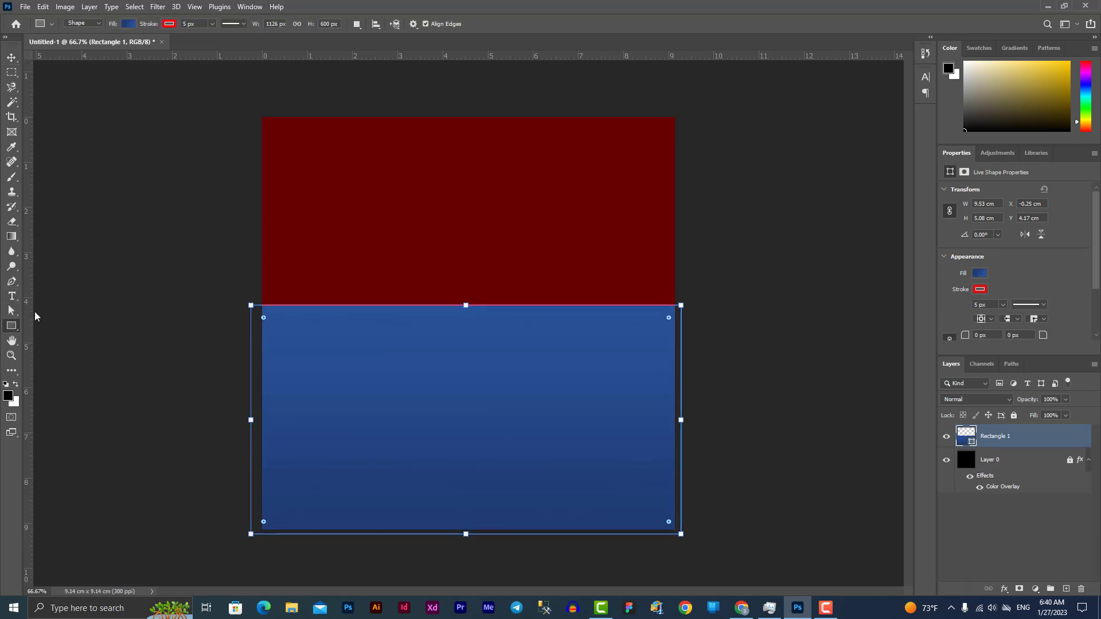
left_click(377, 25)
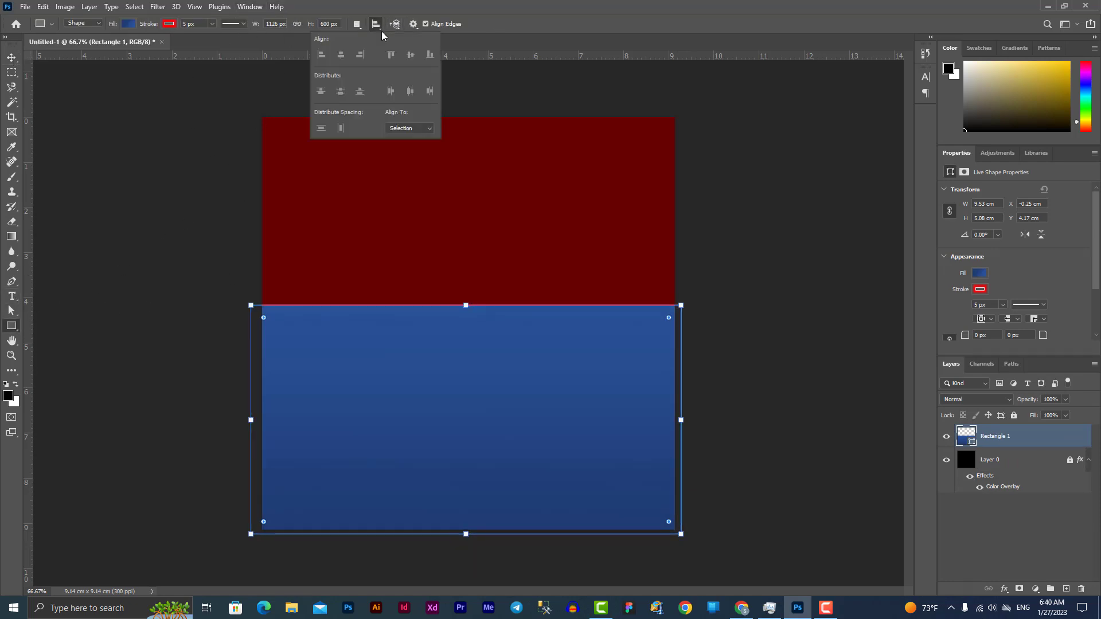
left_click(411, 129)
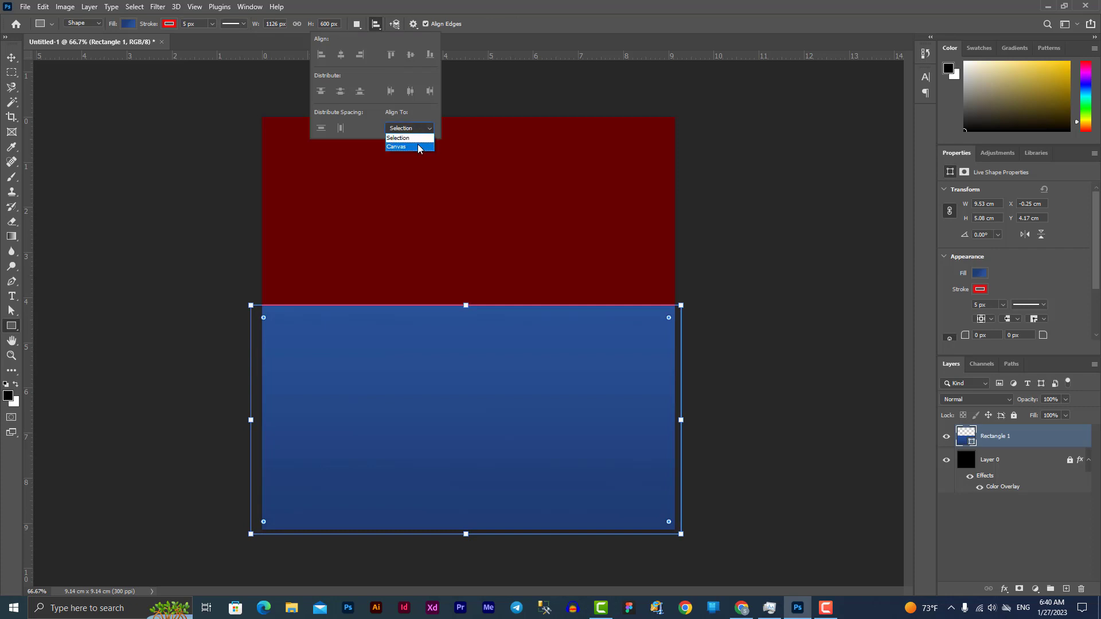
left_click(419, 147)
left_click(341, 55)
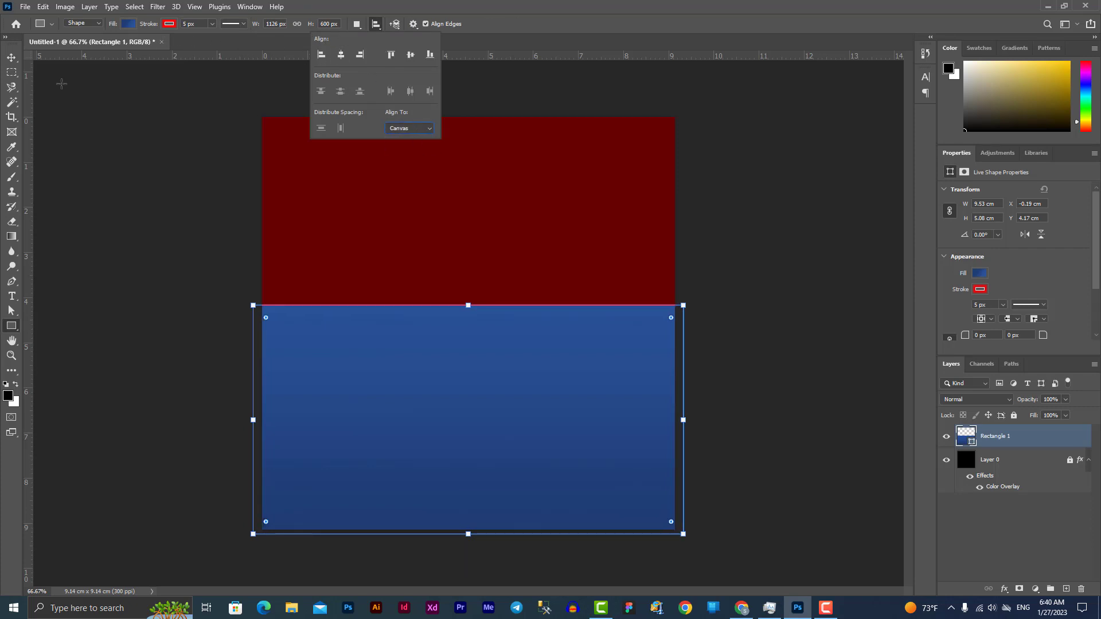
left_click(12, 57)
left_click(724, 256)
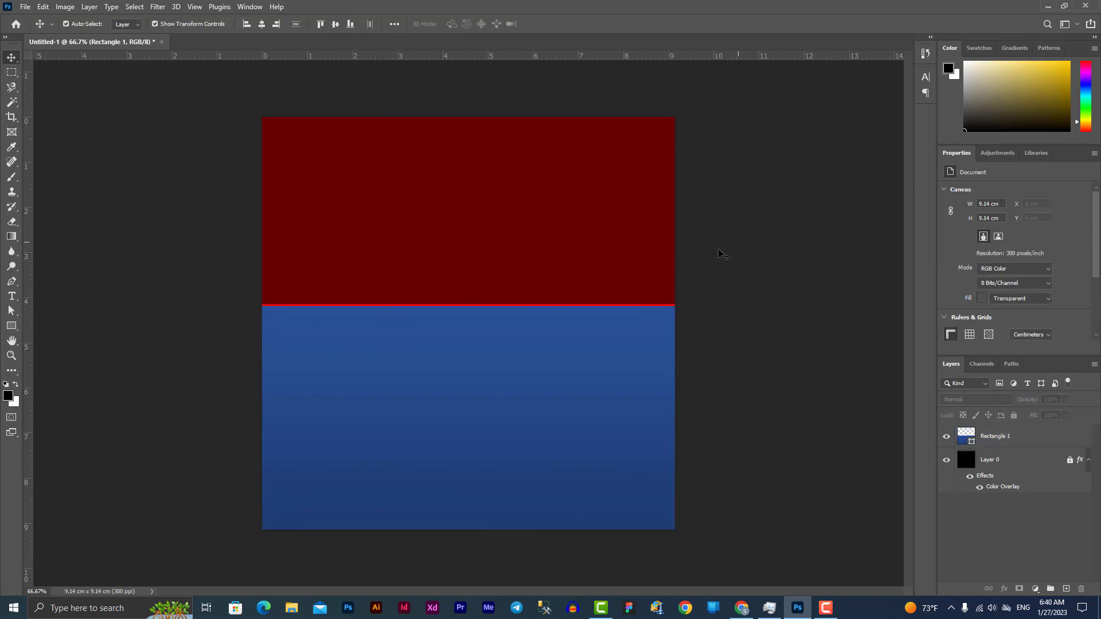
Give the blue rectangle a white stroke
left_click(480, 406)
left_click(12, 326)
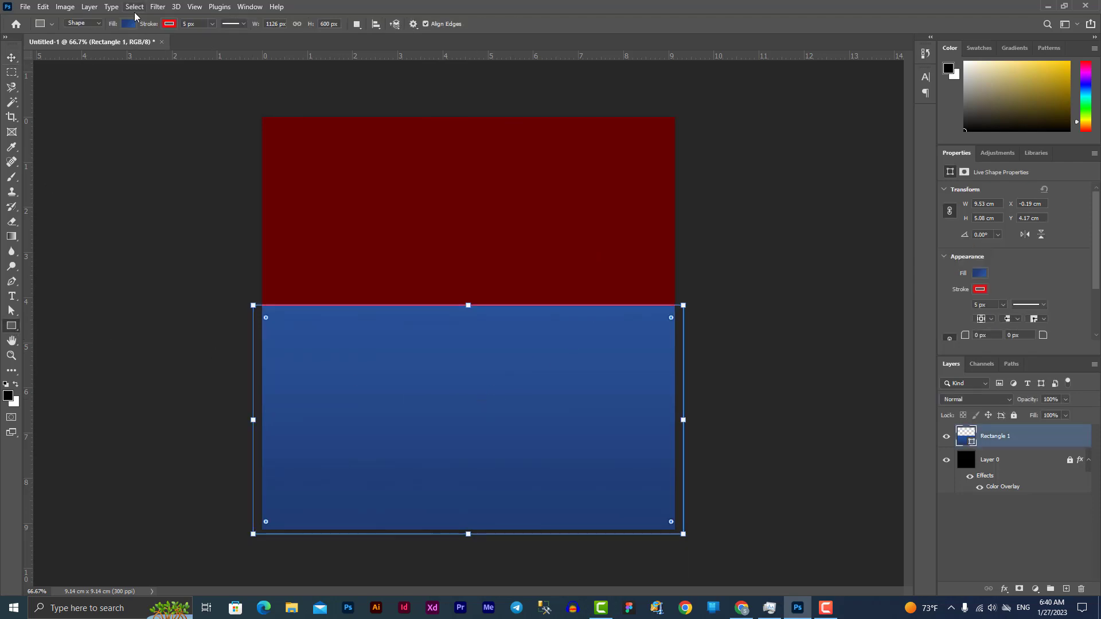
left_click(169, 24)
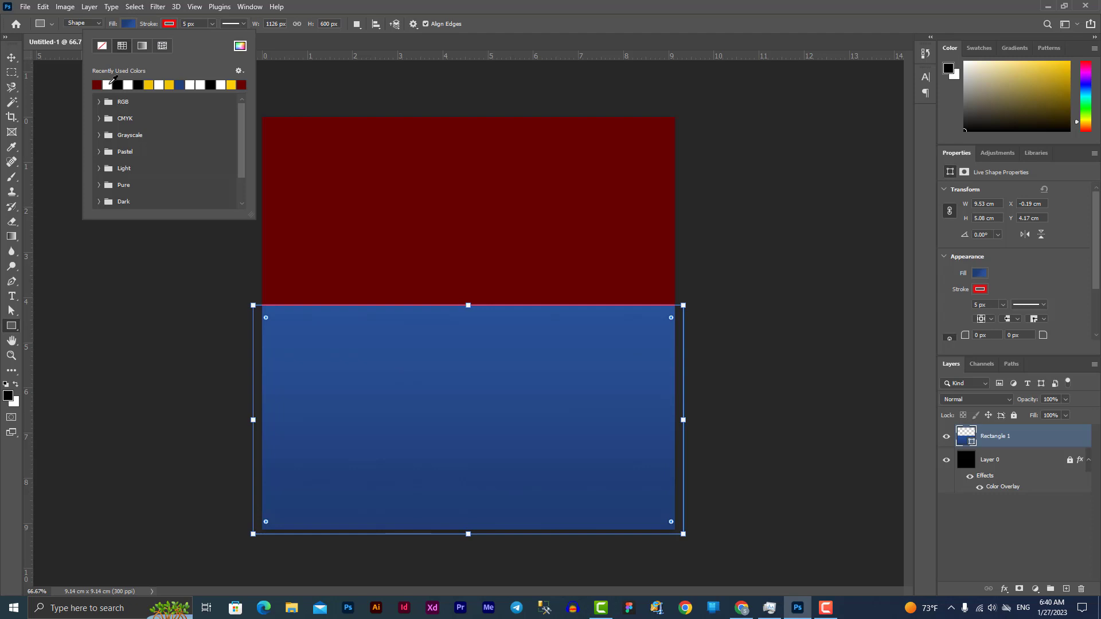
left_click(109, 85)
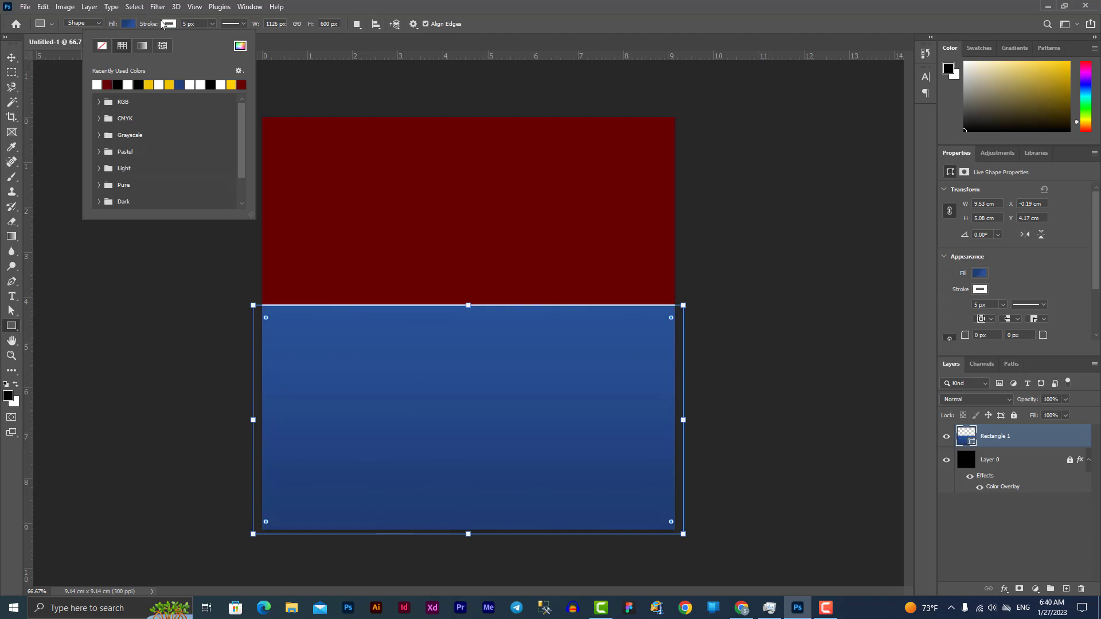
Set the rectangle's gradient fill stops to #1e3c72 and #2a5298
left_click(129, 24)
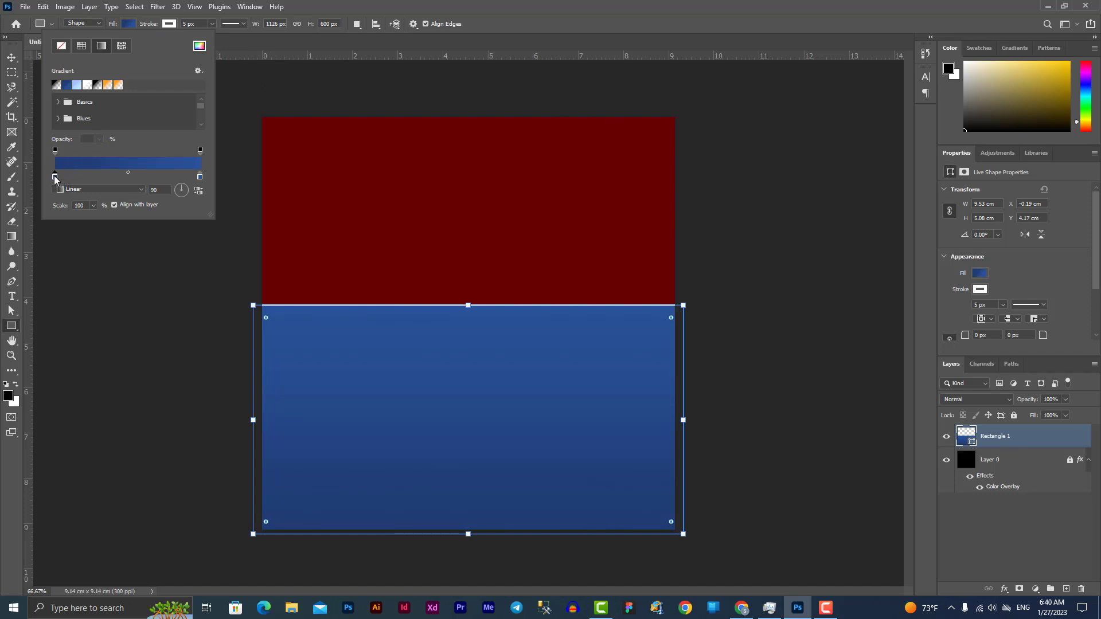
double_click(55, 176)
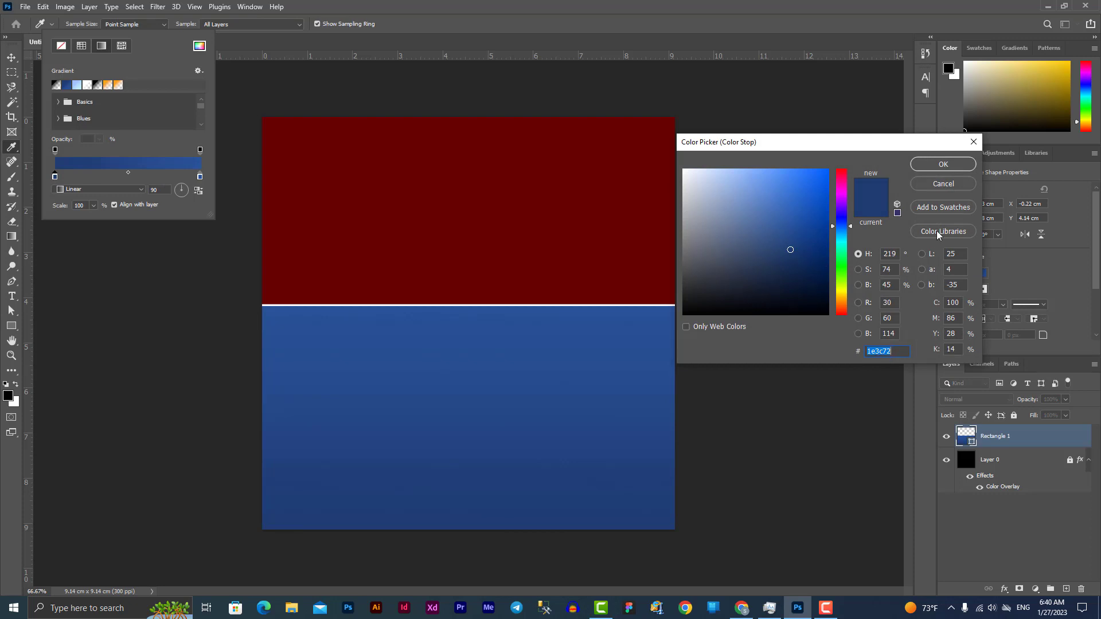
left_click(932, 166)
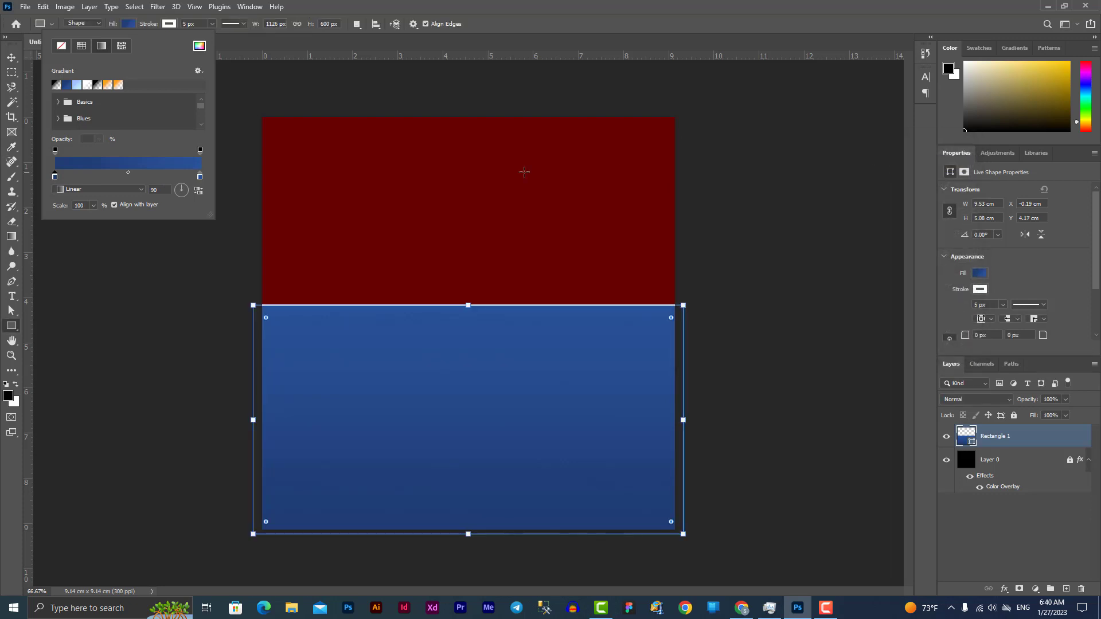
double_click(201, 177)
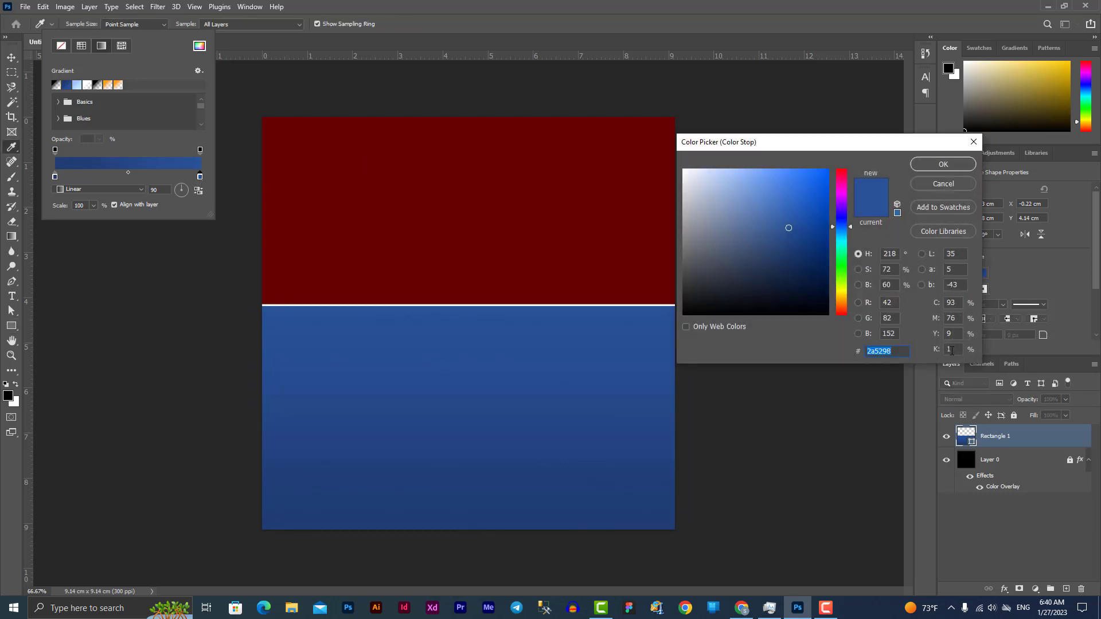
left_click(878, 352)
left_click(953, 166)
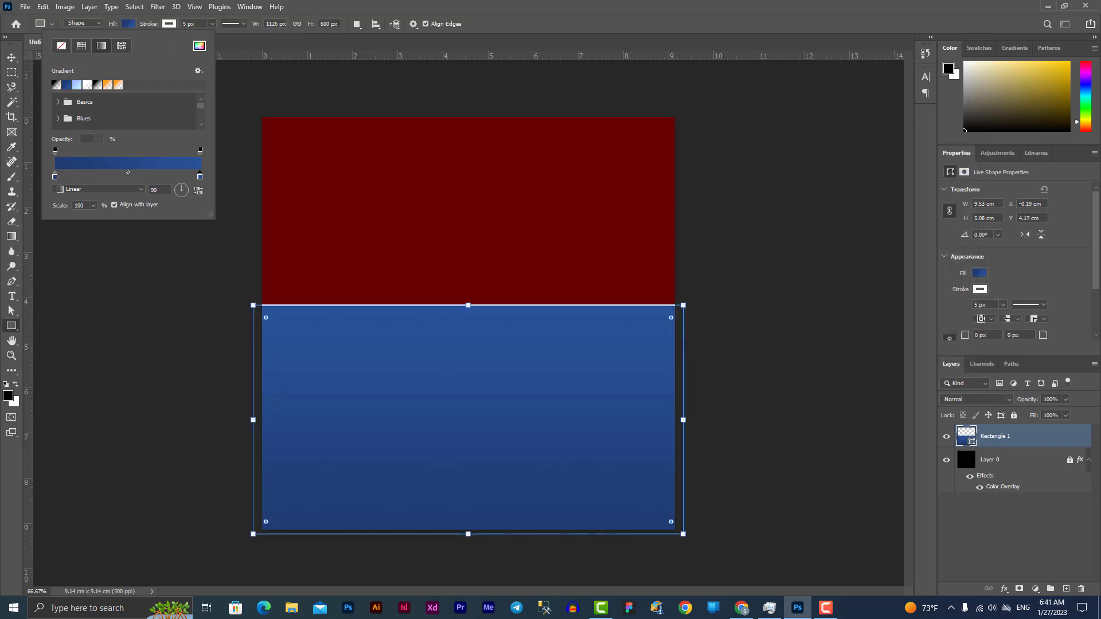
Nudge the rectangle down 0.10 cm and lock Rectangle 1
left_click(11, 57)
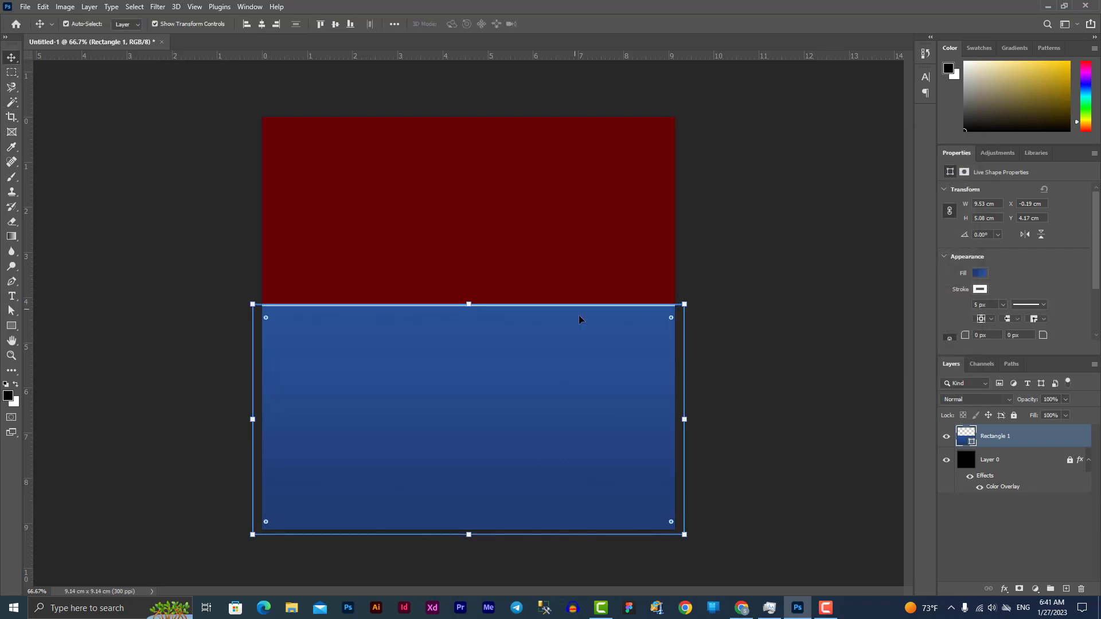
left_click_drag(466, 435, 466, 439)
left_click(806, 382)
left_click(617, 439)
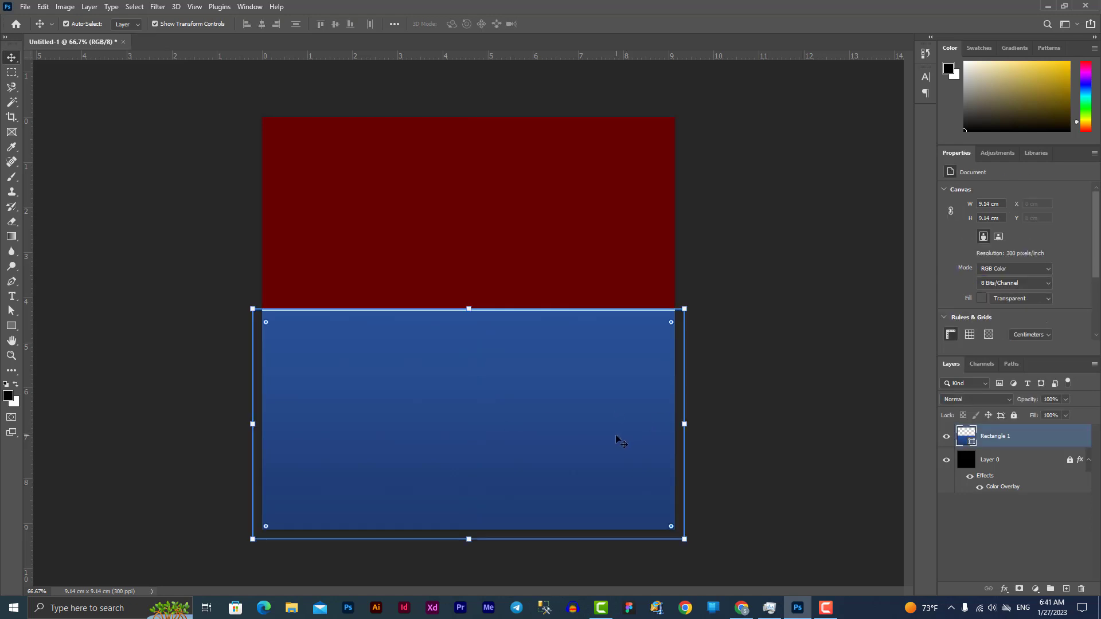
left_click(1014, 416)
left_click(801, 361)
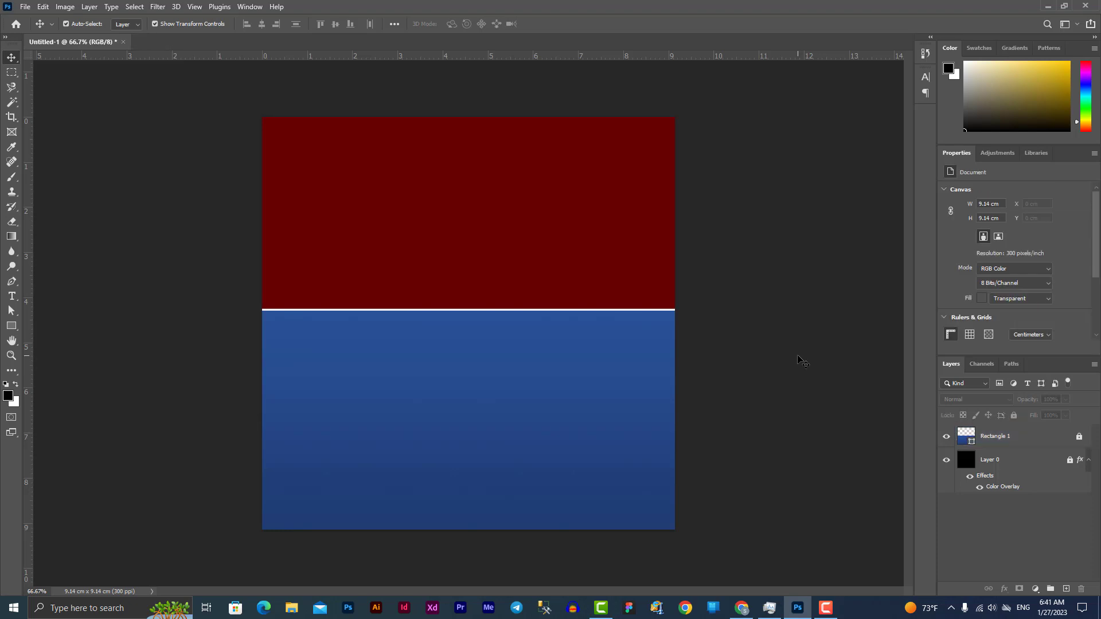
Draw a white-outlined circle across the red/blue boundary and centre it on the canvas
left_click(12, 325)
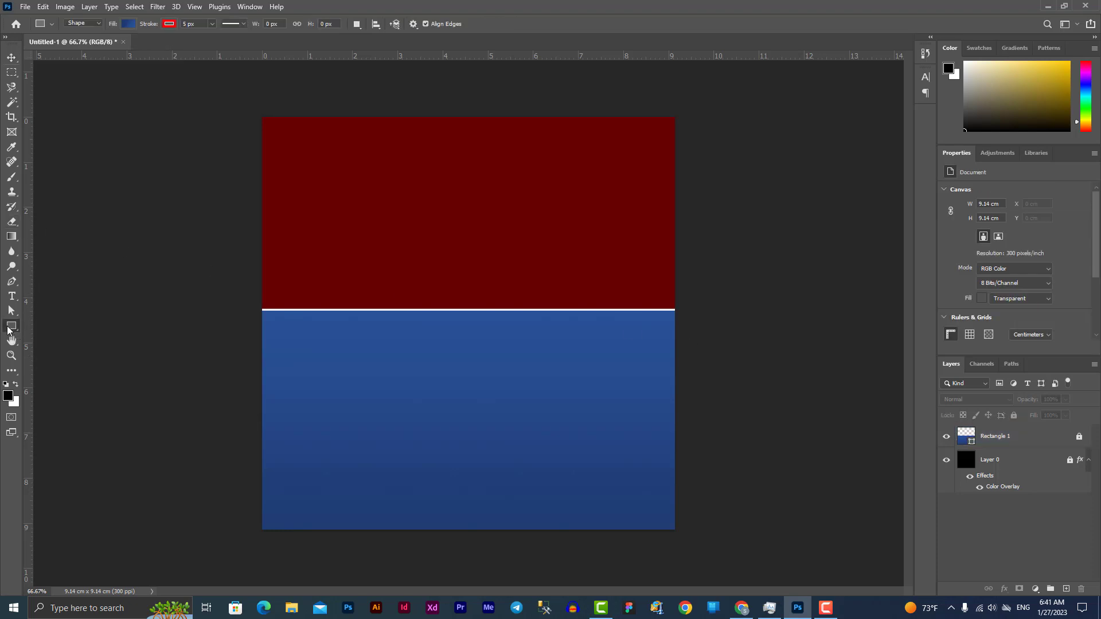
left_click(55, 348)
left_click_drag(404, 276, 609, 522)
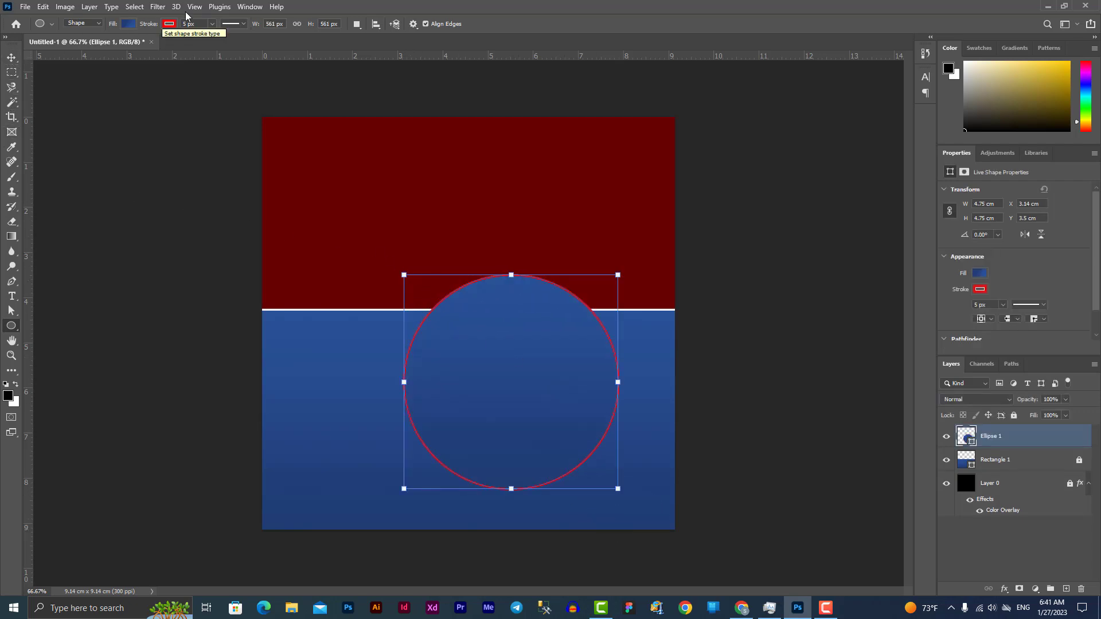
left_click(168, 25)
left_click(118, 85)
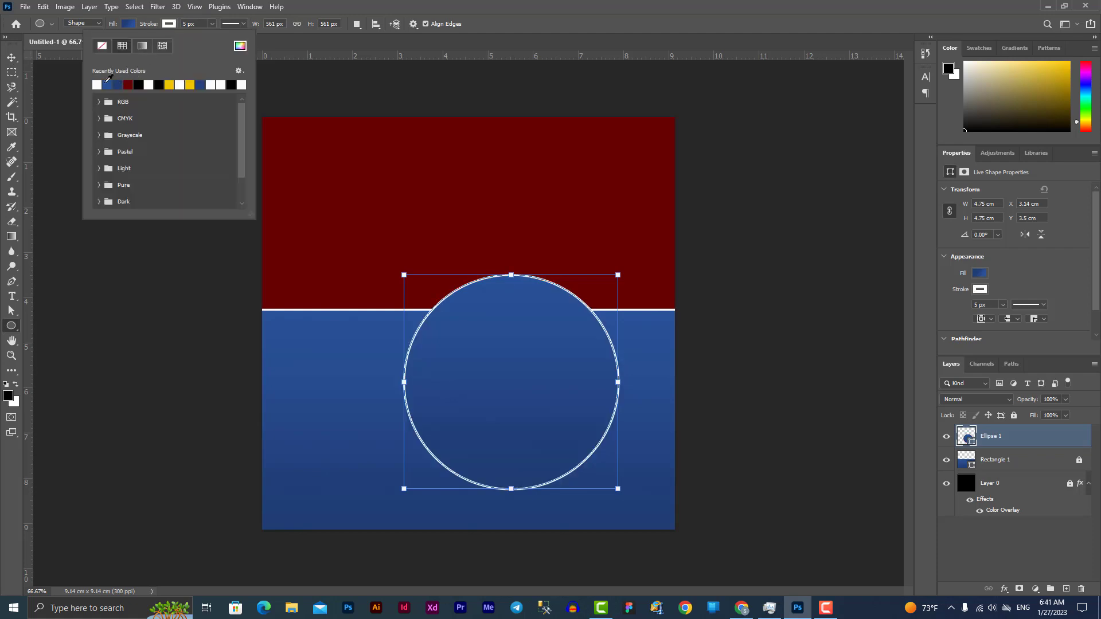
left_click(11, 57)
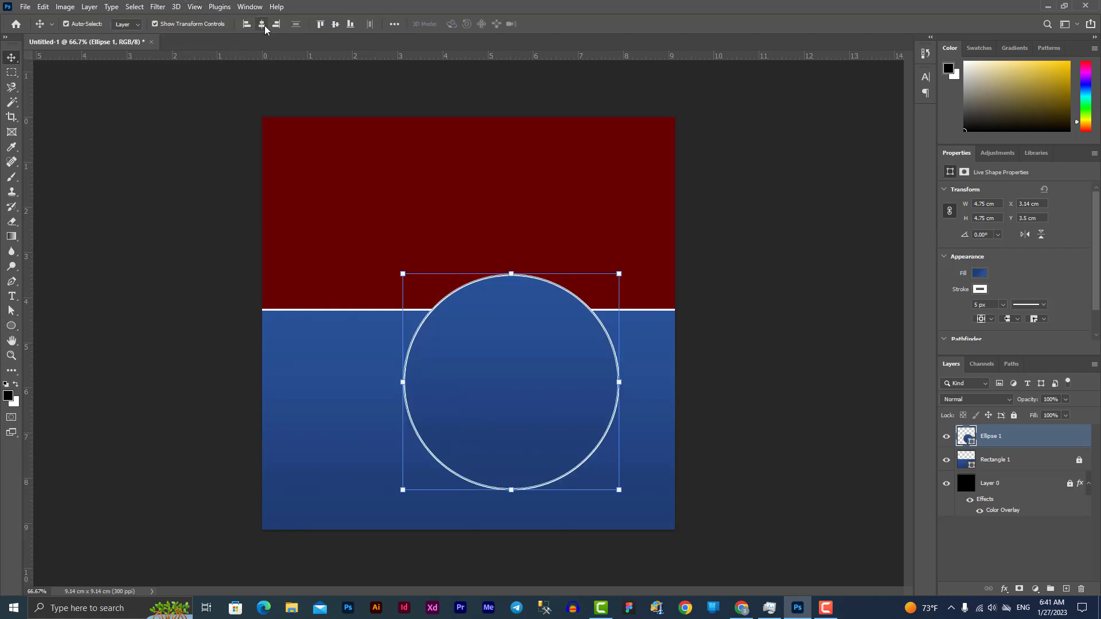
left_click(262, 23)
left_click(336, 24)
left_click(761, 360)
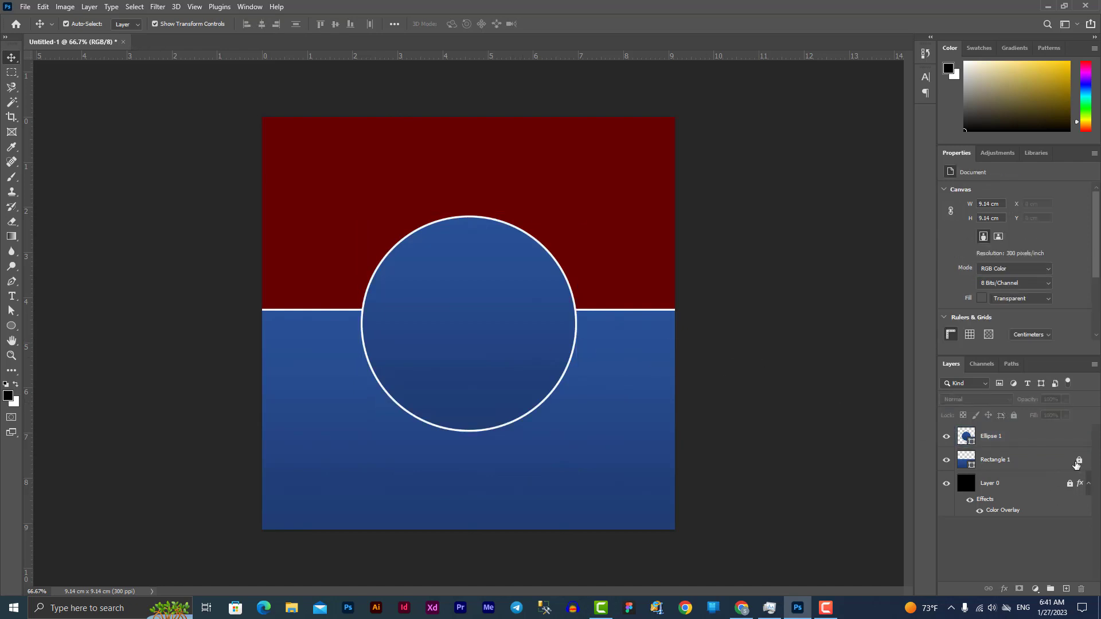
Unlock Rectangle 1, lower it to the circle's centre, and lock it again
left_click(1079, 462)
left_click(638, 386)
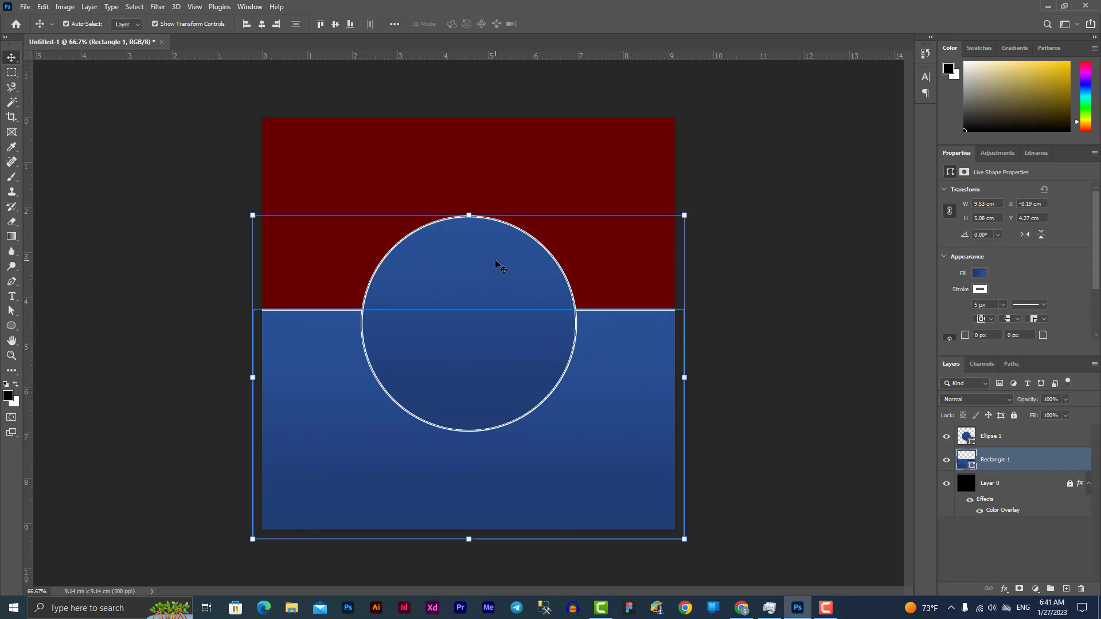
left_click_drag(603, 382, 605, 398)
left_click(499, 284)
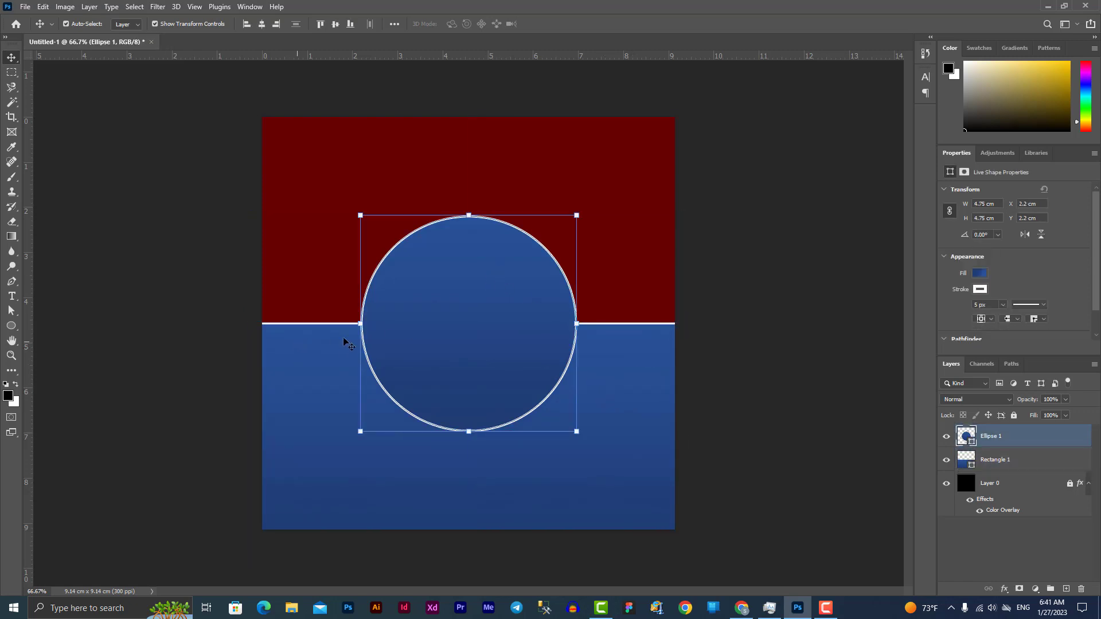
left_click(1017, 459)
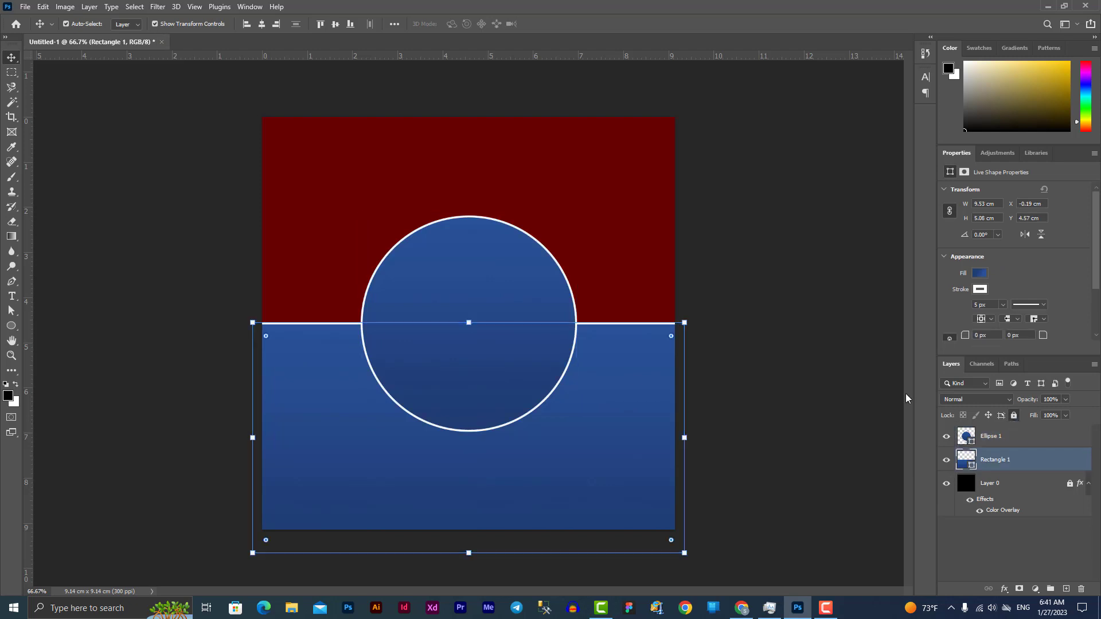
left_click(1014, 415)
left_click(795, 364)
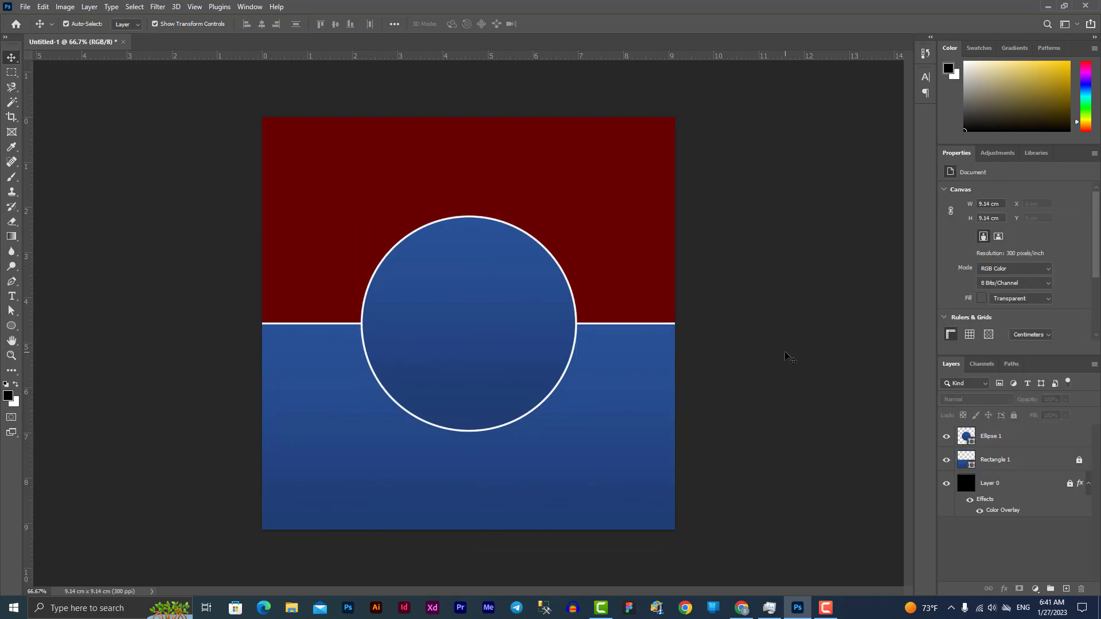
Shrink the circle slightly and align its white stroke inside the edge
left_click(462, 317)
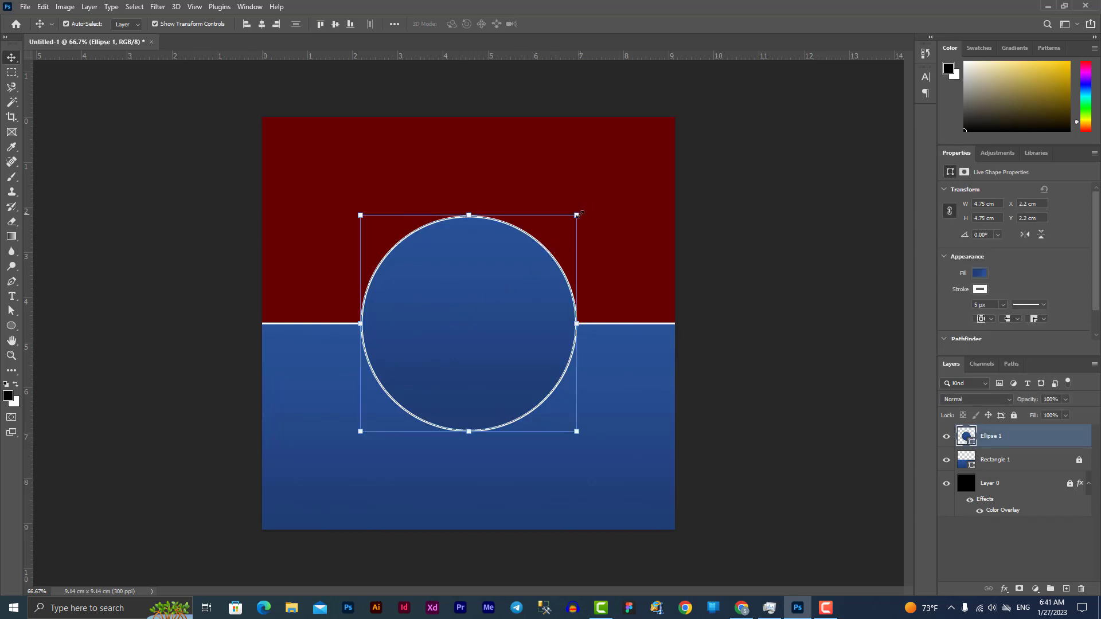
left_click_drag(579, 215, 571, 234)
key("Return")
left_click(232, 24)
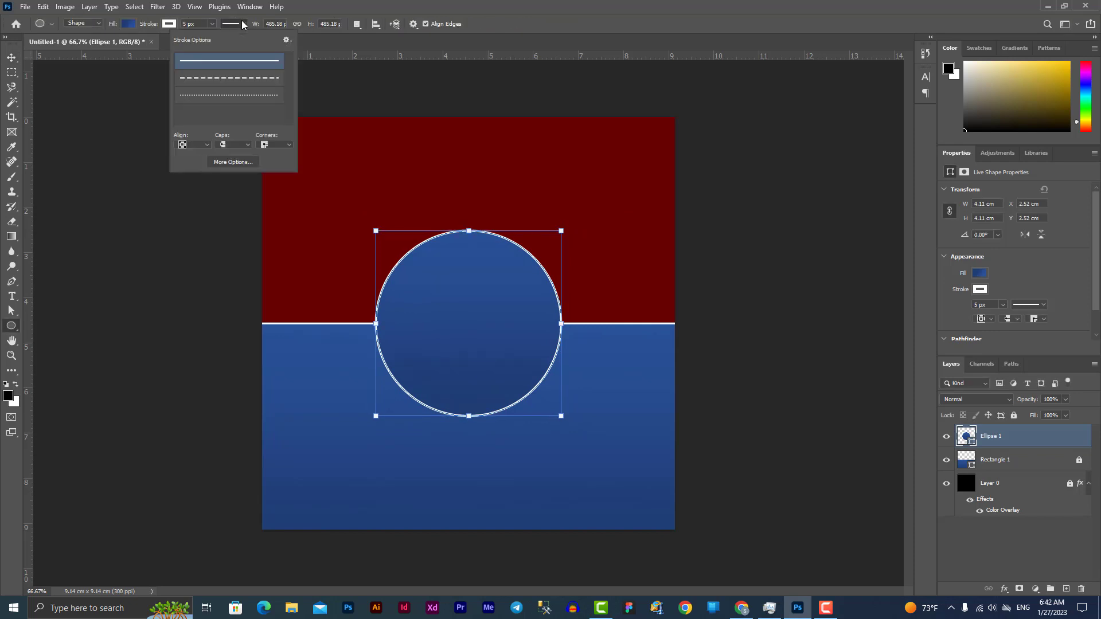
left_click(201, 148)
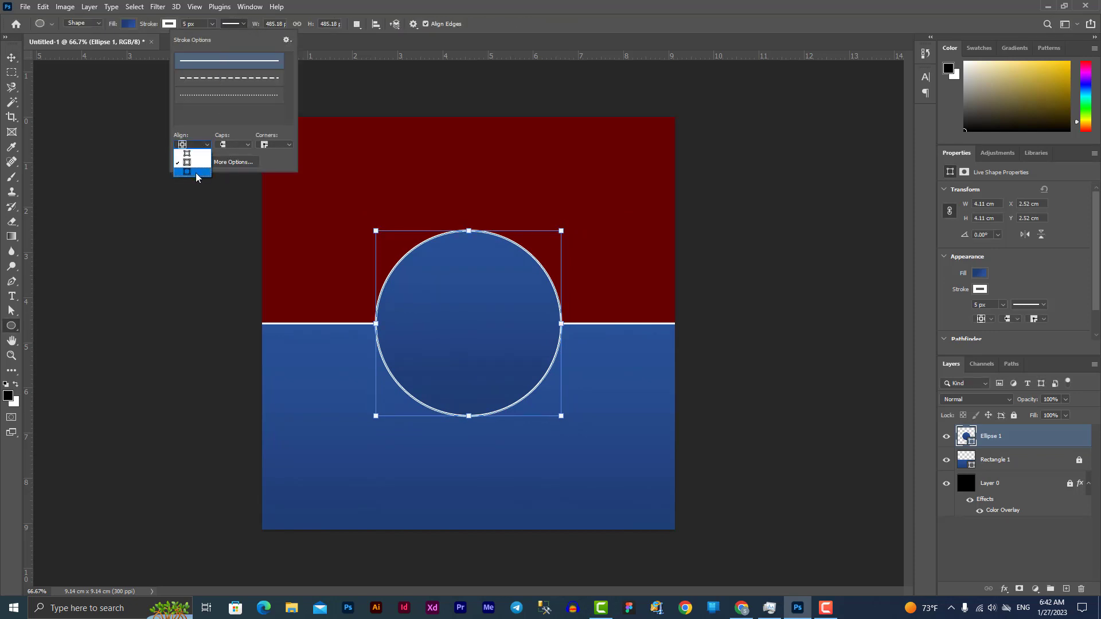
left_click(196, 172)
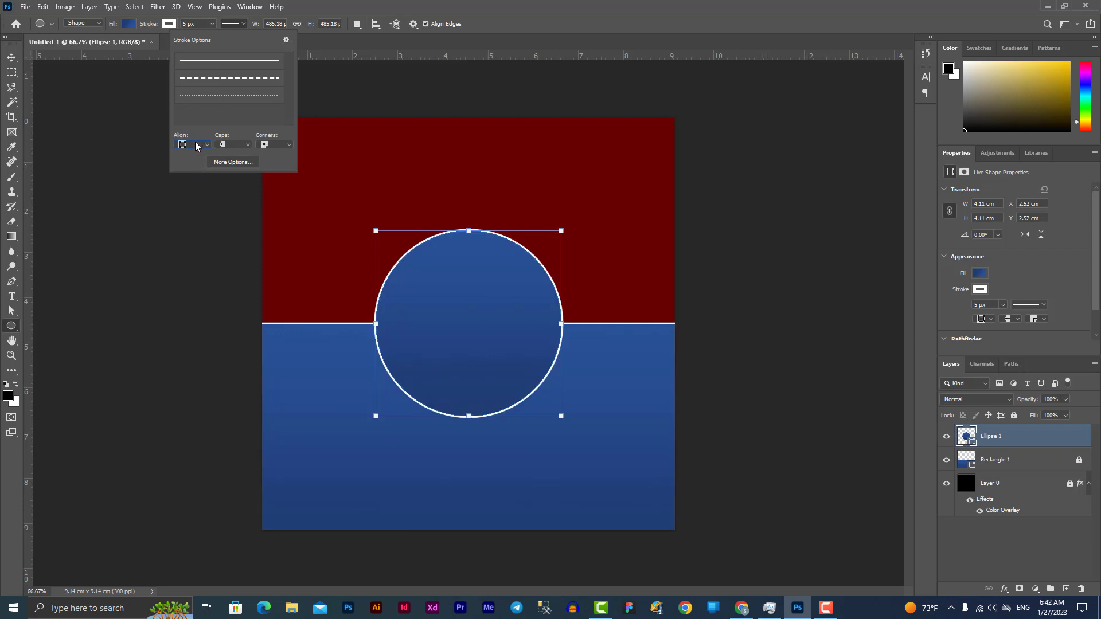
left_click(196, 146)
left_click(196, 156)
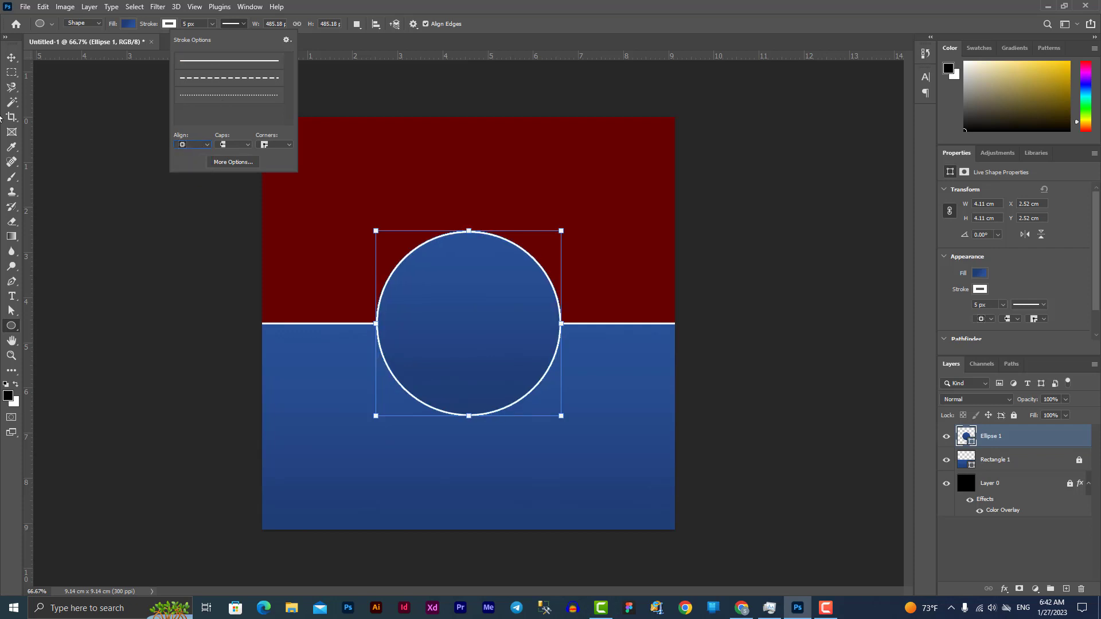
left_click(12, 57)
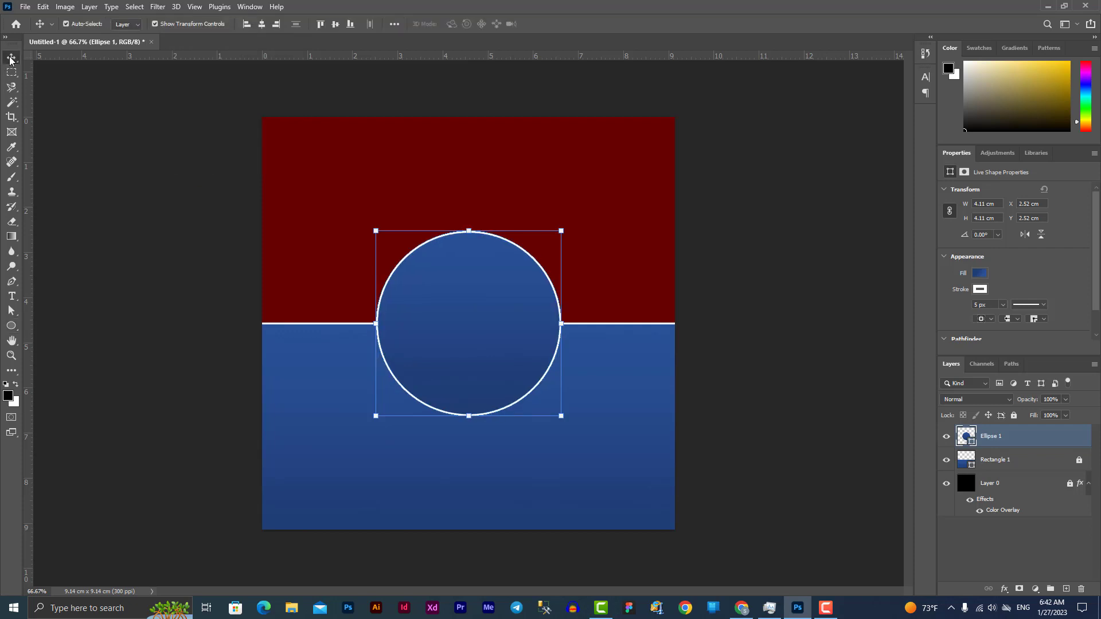
left_click(182, 205)
left_click(496, 310)
left_click(27, 7)
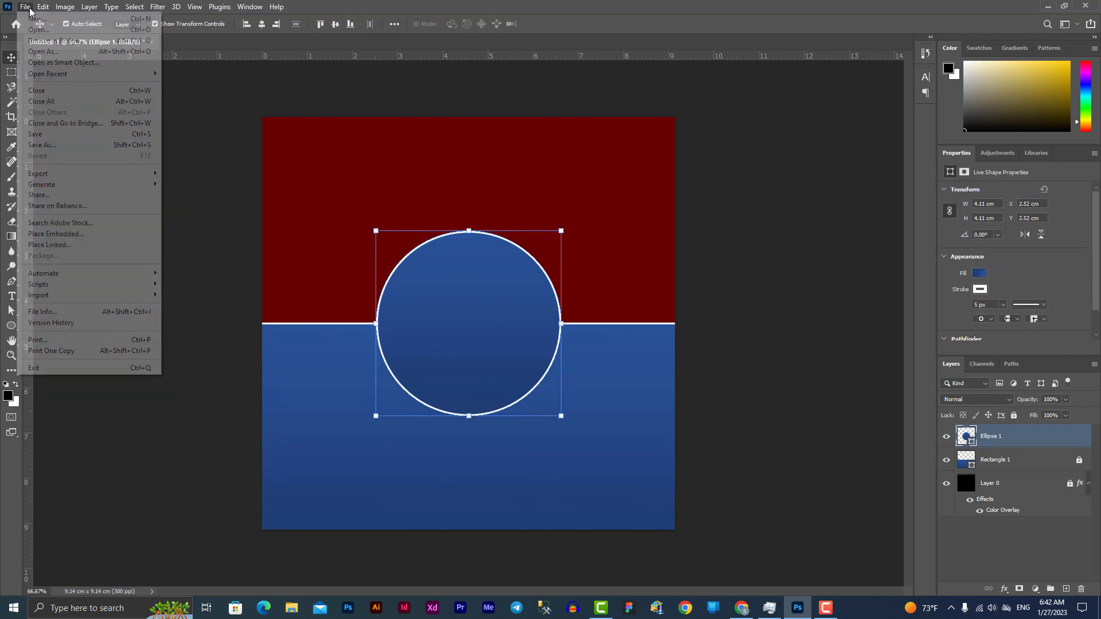
Place the graduate photo as a linked image, scaled to 3.96 × 5.26 cm over the circle
left_click(79, 246)
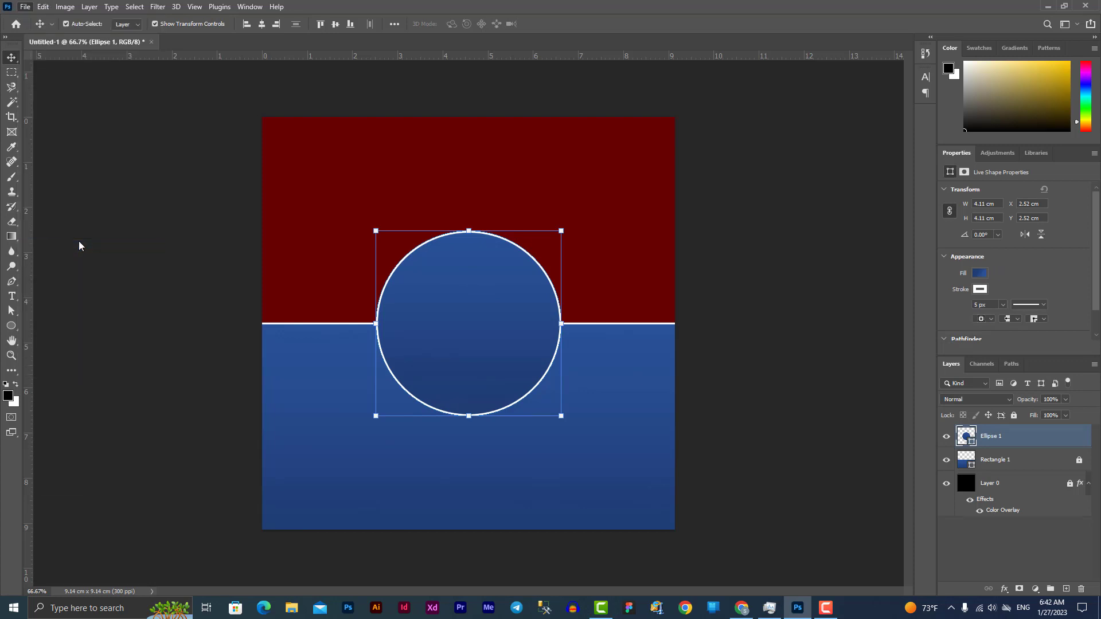
left_click(451, 282)
left_click_drag(569, 381, 500, 258)
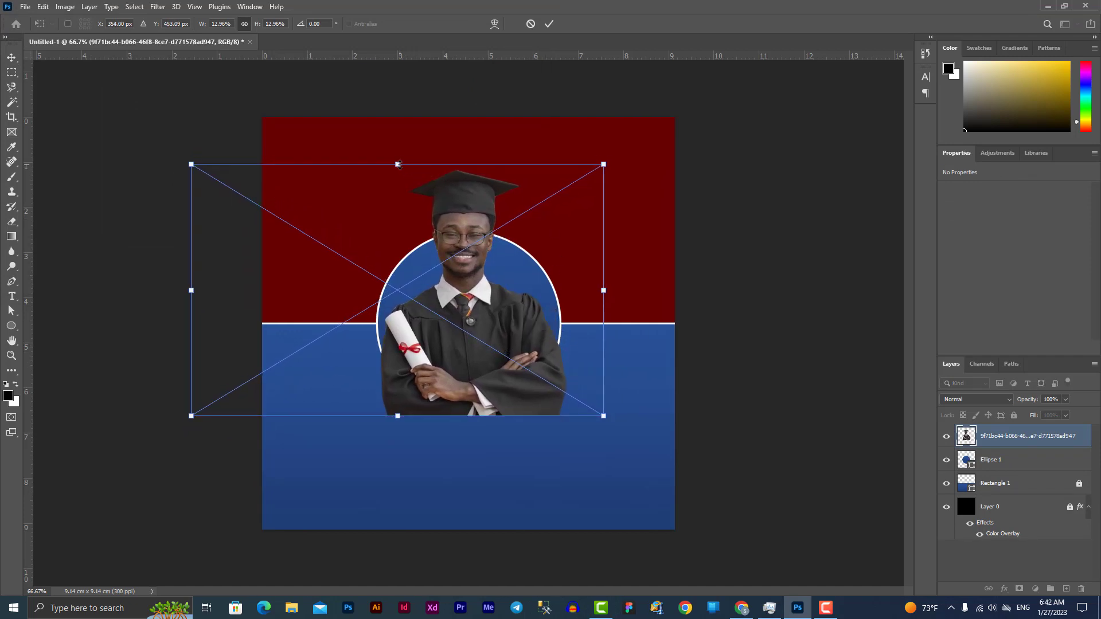
left_click_drag(398, 164, 399, 174)
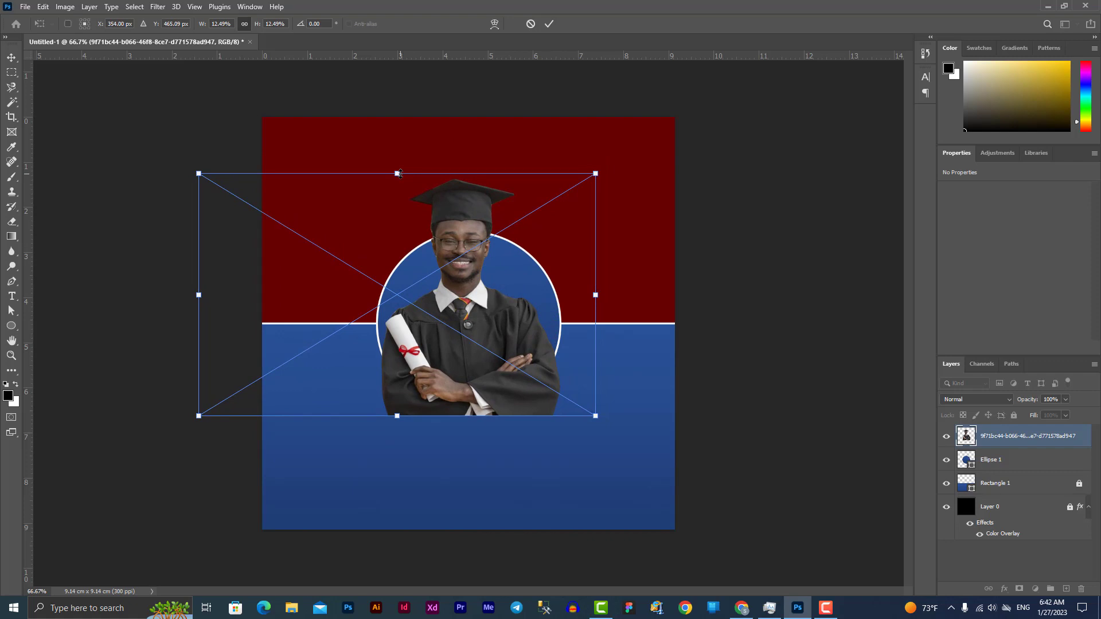
key("Return")
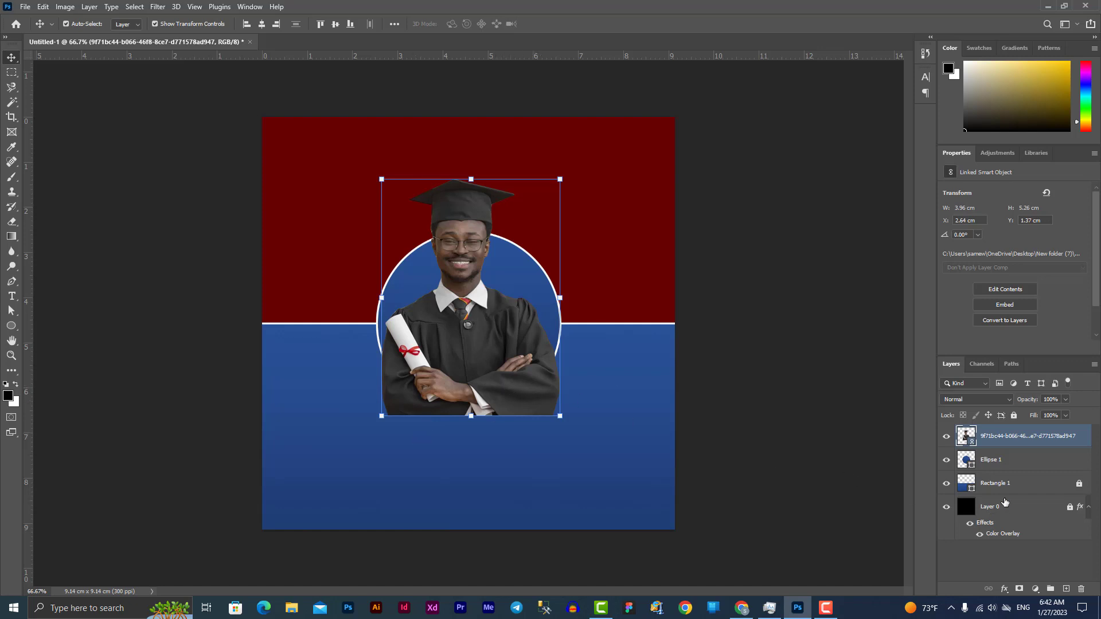
Rasterize the graduate photo layer and duplicate it
right_click(1005, 445)
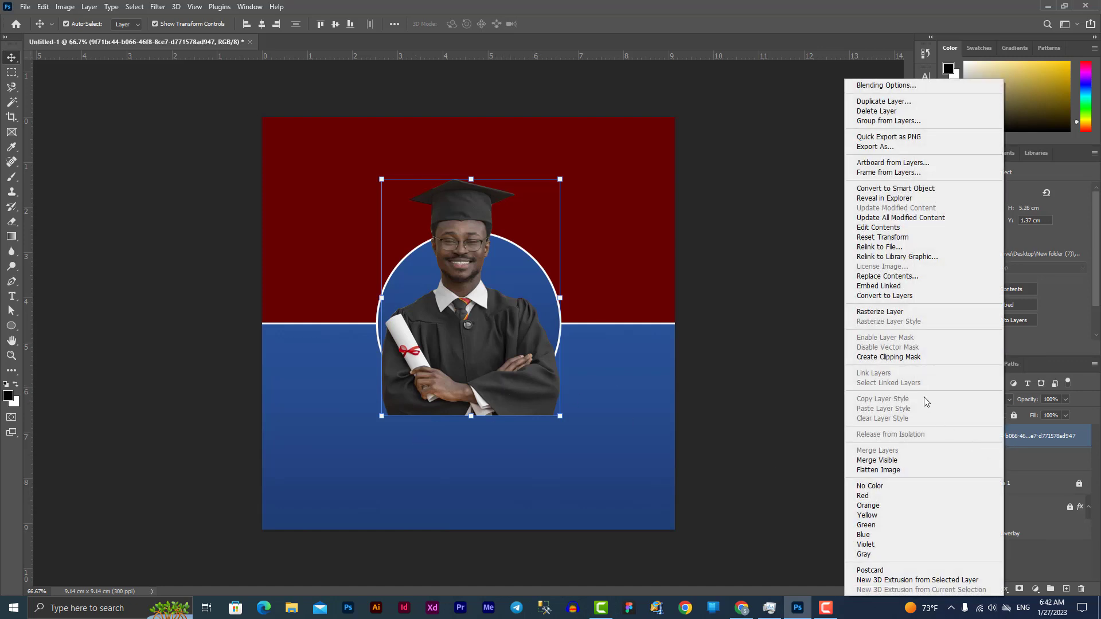
left_click(904, 312)
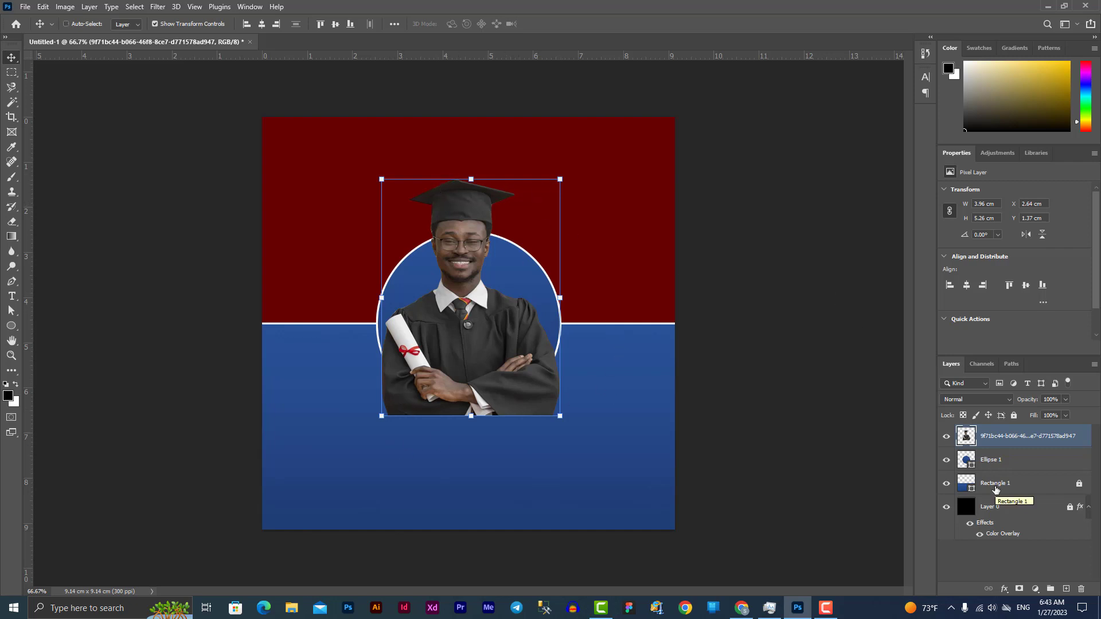
key("ctrl+j")
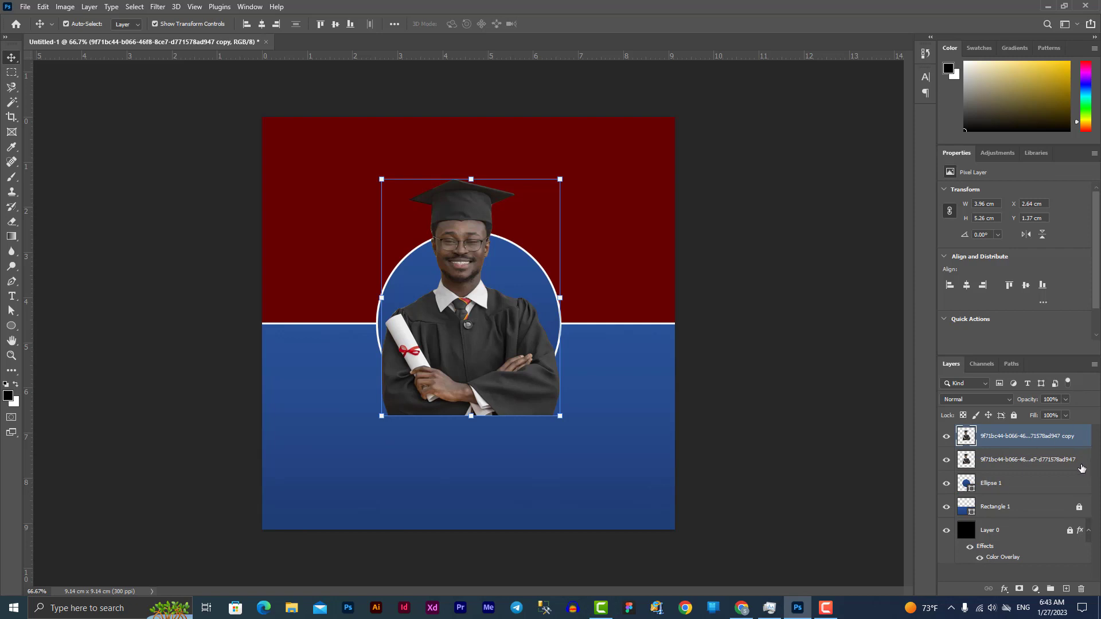
Clip the original graduate photo layer to the Ellipse 1 circle
left_click(1053, 460)
left_click_drag(1058, 441, 1007, 467)
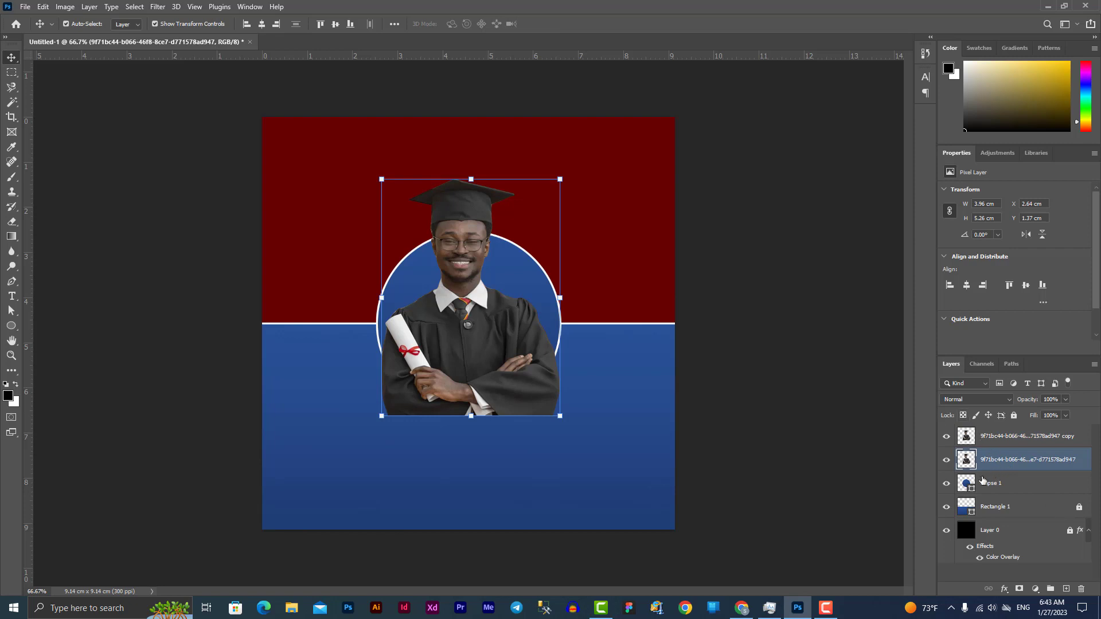
right_click(996, 463)
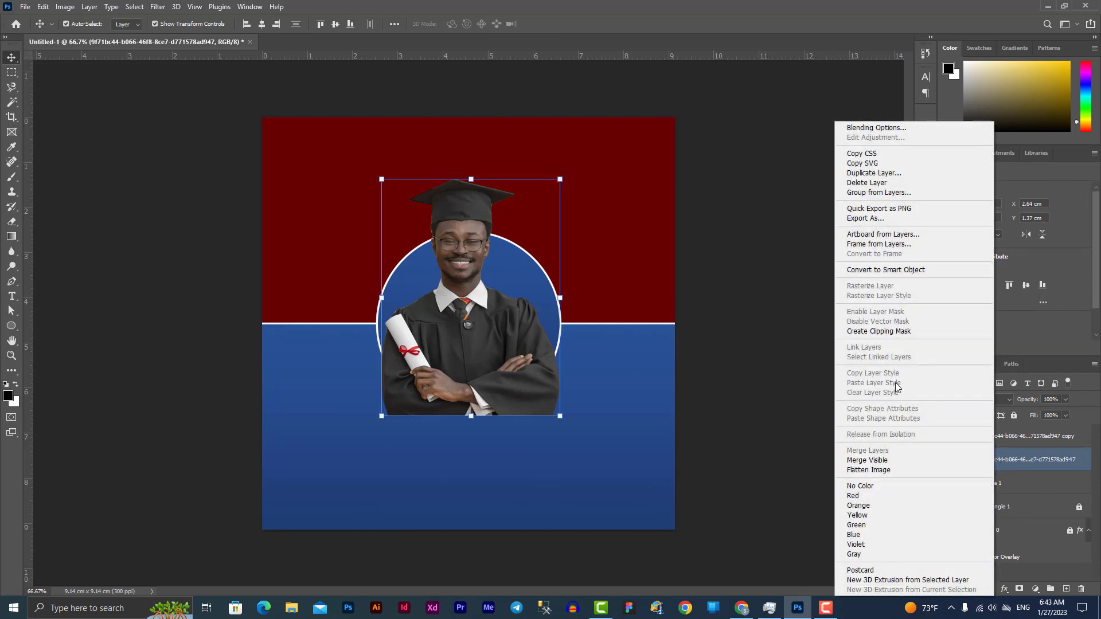
left_click(899, 336)
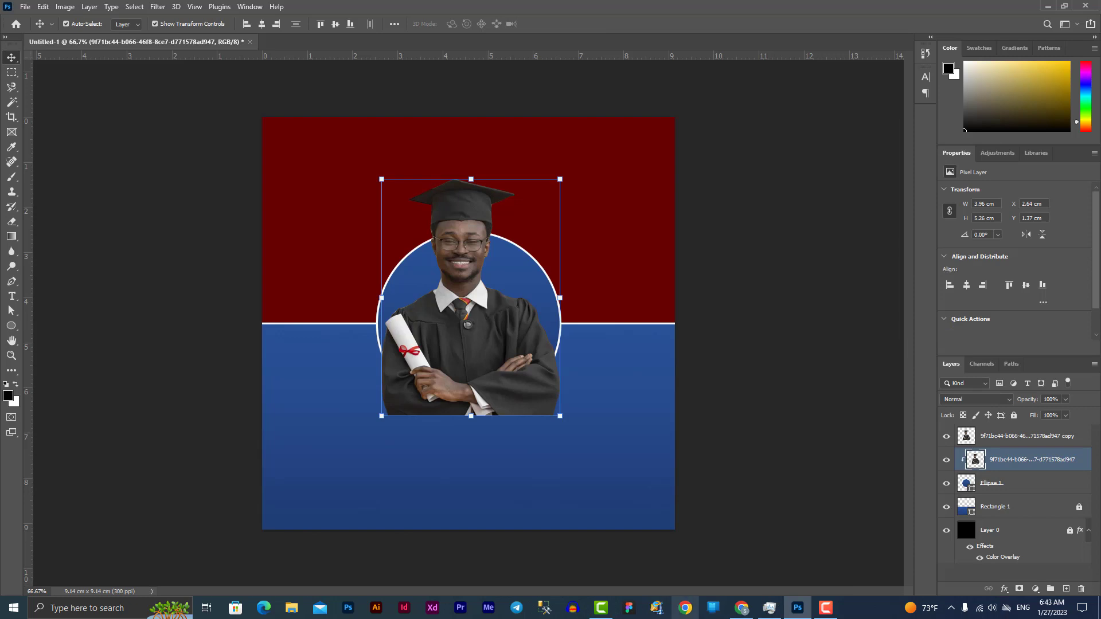
left_click(994, 442)
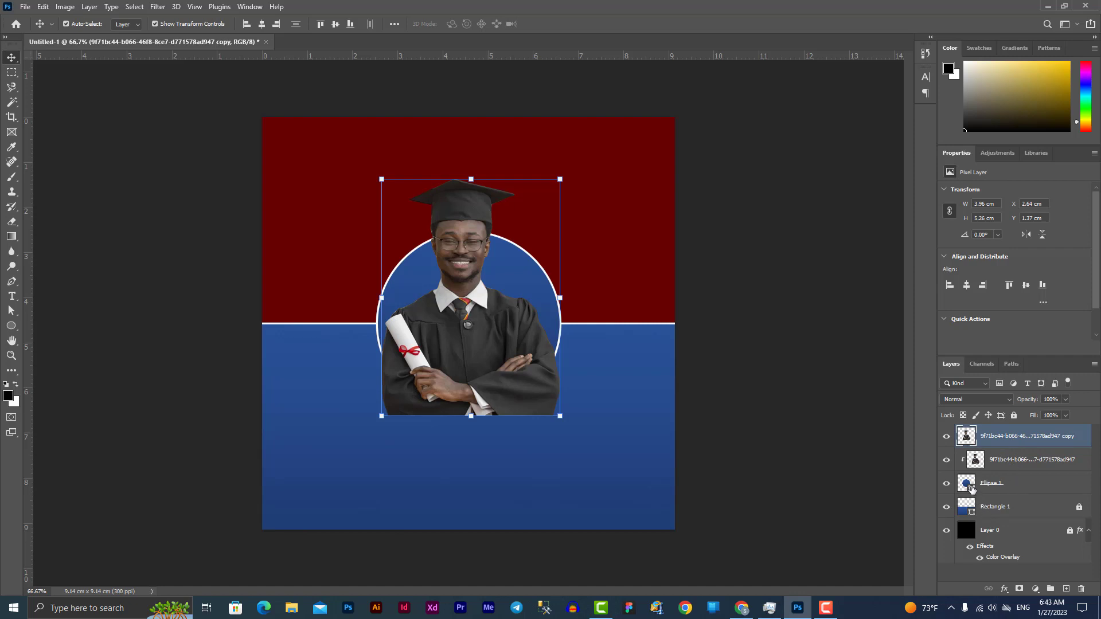
key("ctrl")
key("ctrl")
left_click_drag(972, 491, 973, 493)
Add a circular layer mask from the Ellipse 1 shape to the duplicate graduate layer
left_click(972, 492, "ctrl")
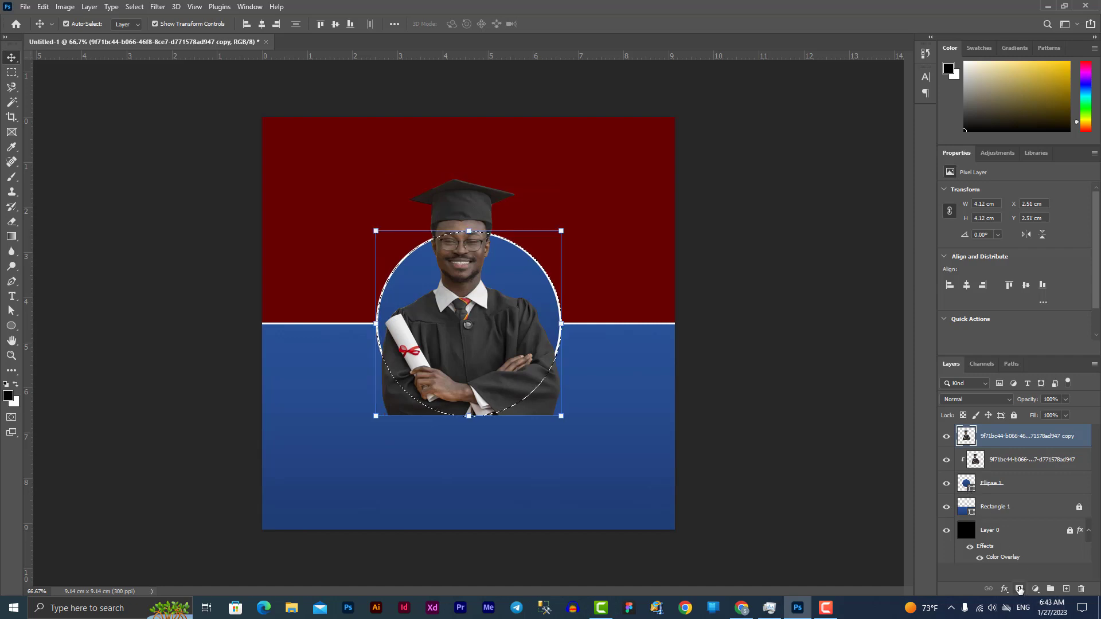
left_click(1020, 589)
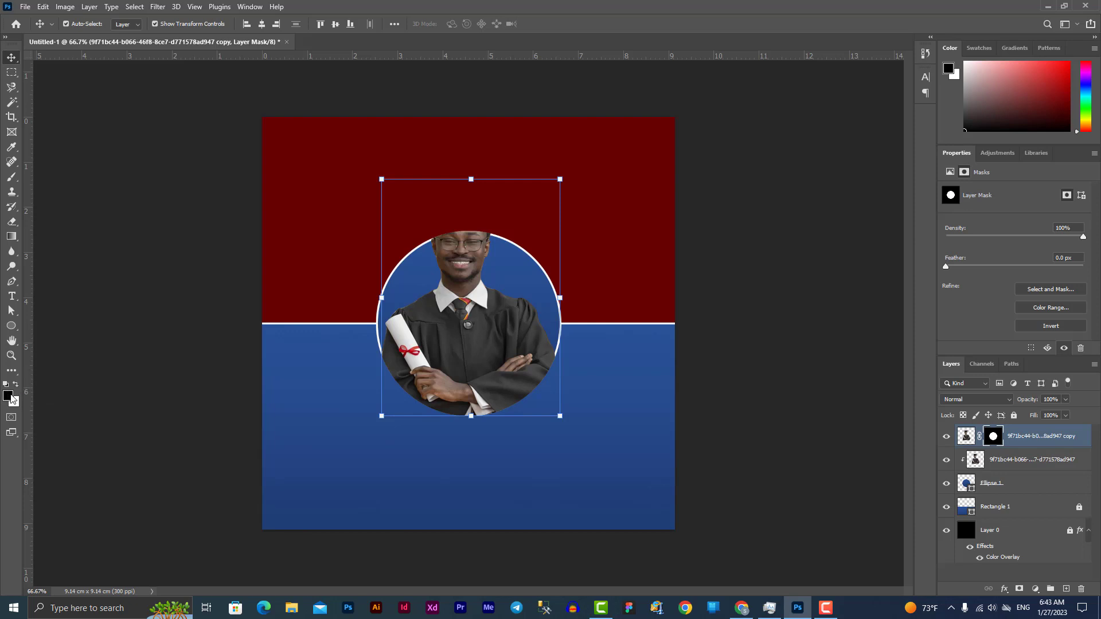
key("b")
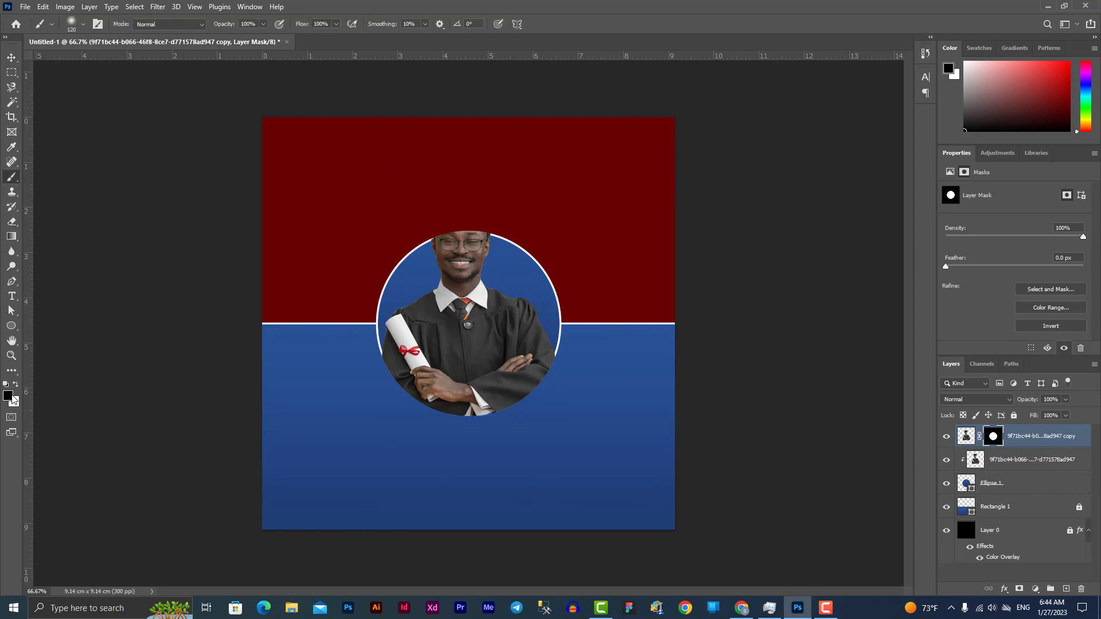
Set the foreground colour to white and the background colour to black
left_click(8, 396)
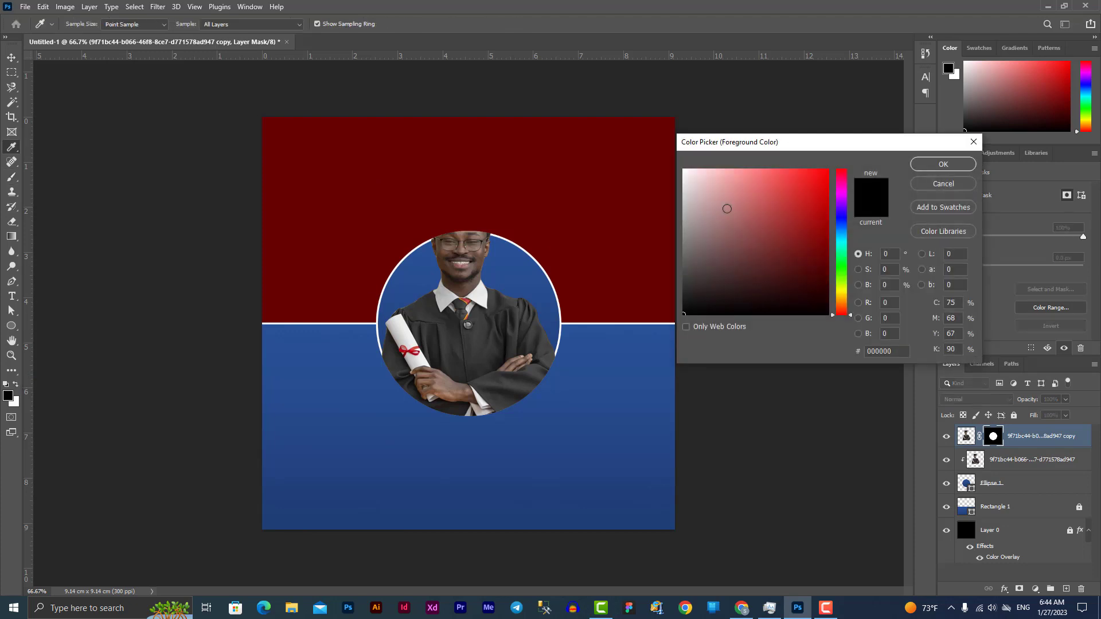
left_click_drag(729, 209, 659, 168)
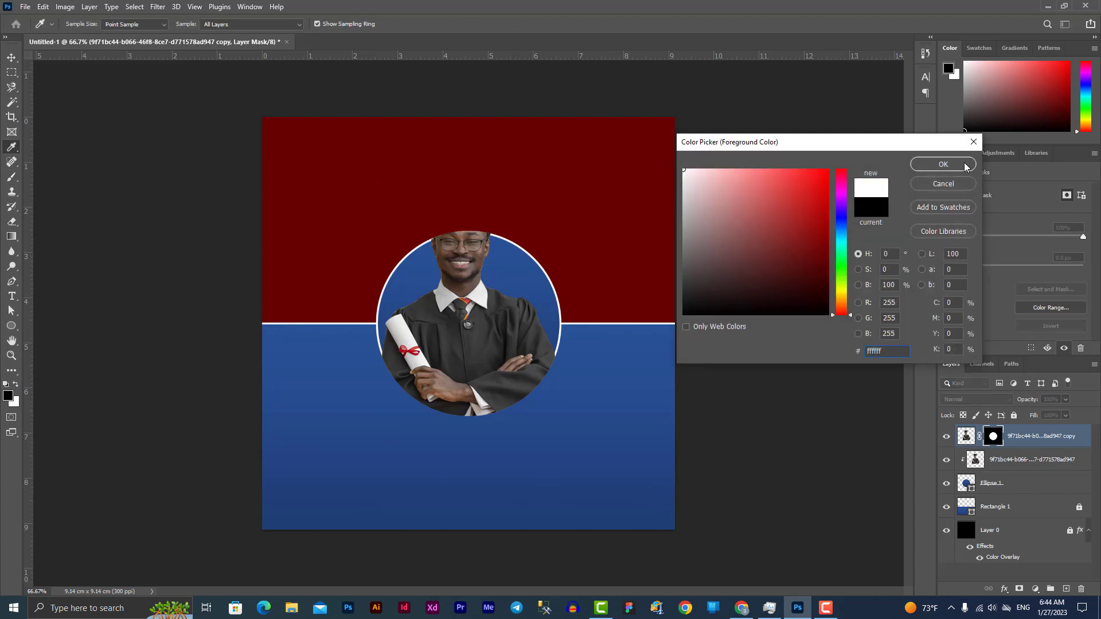
left_click(963, 165)
left_click(14, 403)
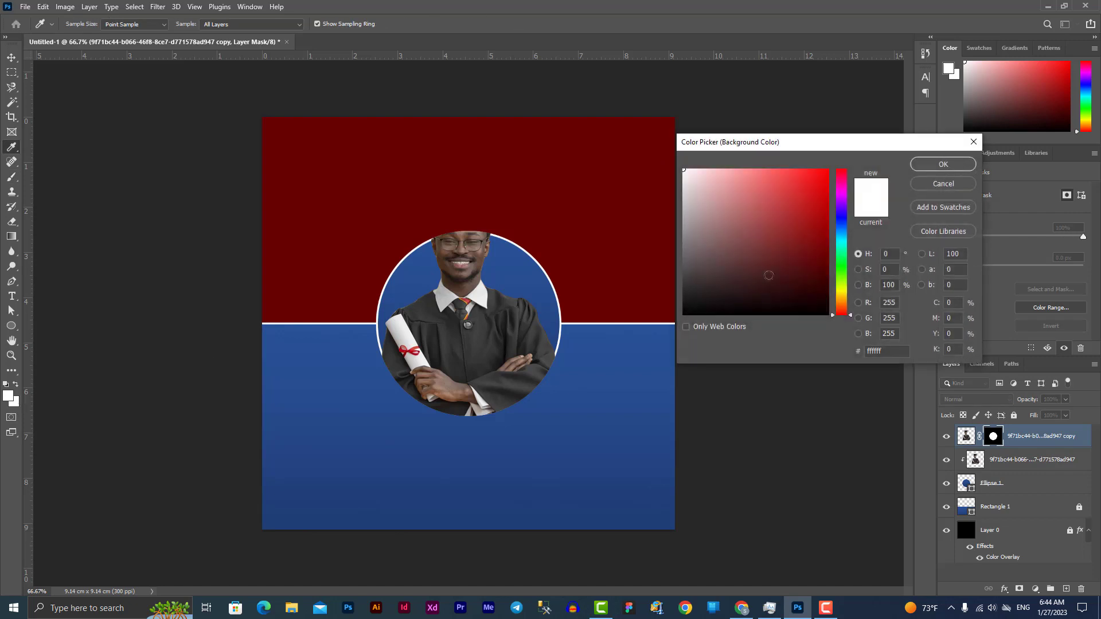
mouse_move(768, 276)
left_mouse_down()
mouse_move(757, 295)
mouse_move(678, 323)
left_mouse_up()
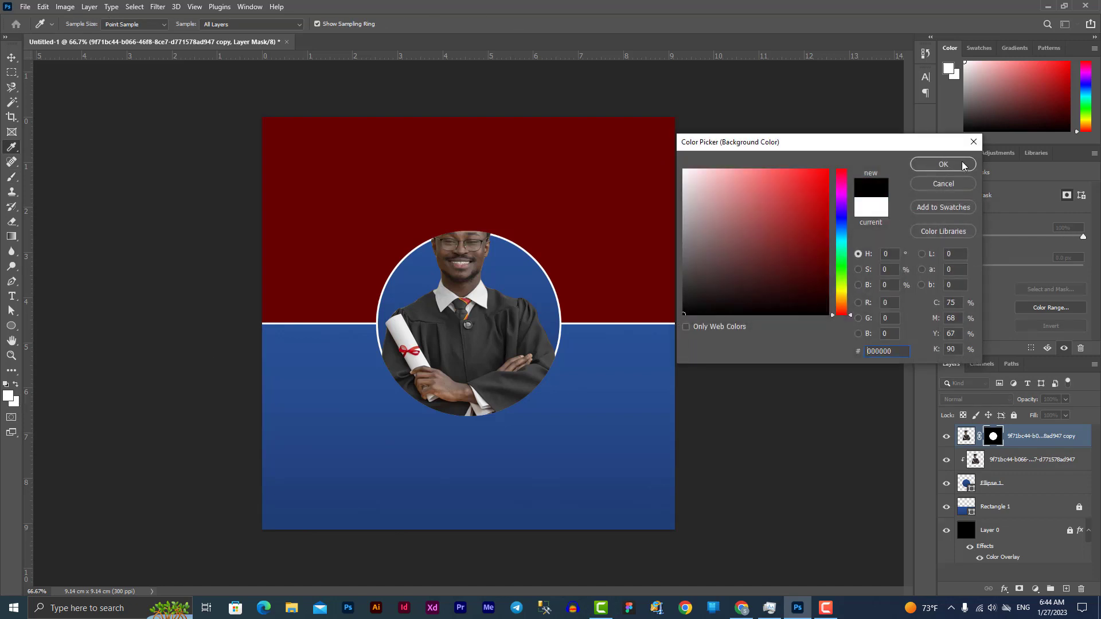
left_click(964, 165)
Brush the graduate's head and cap back into view on the duplicate's layer mask
key("b")
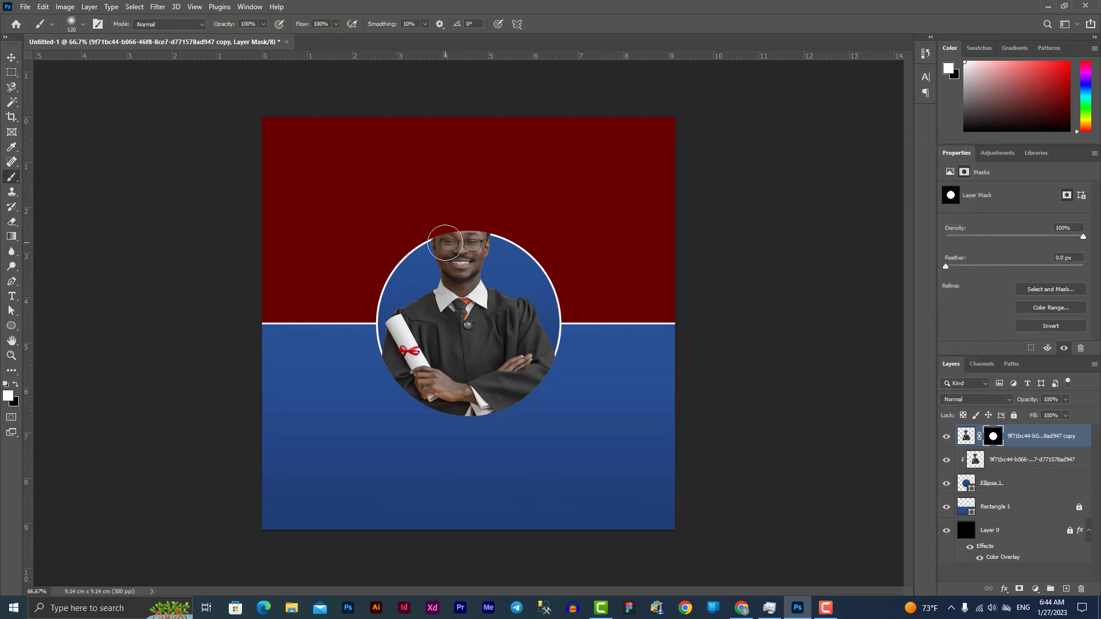
mouse_move(445, 243)
left_mouse_down()
mouse_move(490, 231)
mouse_move(431, 228)
mouse_move(427, 239)
mouse_move(466, 202)
mouse_move(497, 206)
mouse_move(495, 194)
mouse_move(427, 198)
mouse_move(416, 218)
mouse_move(427, 189)
mouse_move(465, 176)
mouse_move(503, 190)
mouse_move(448, 189)
mouse_move(409, 212)
mouse_move(504, 187)
left_mouse_up()
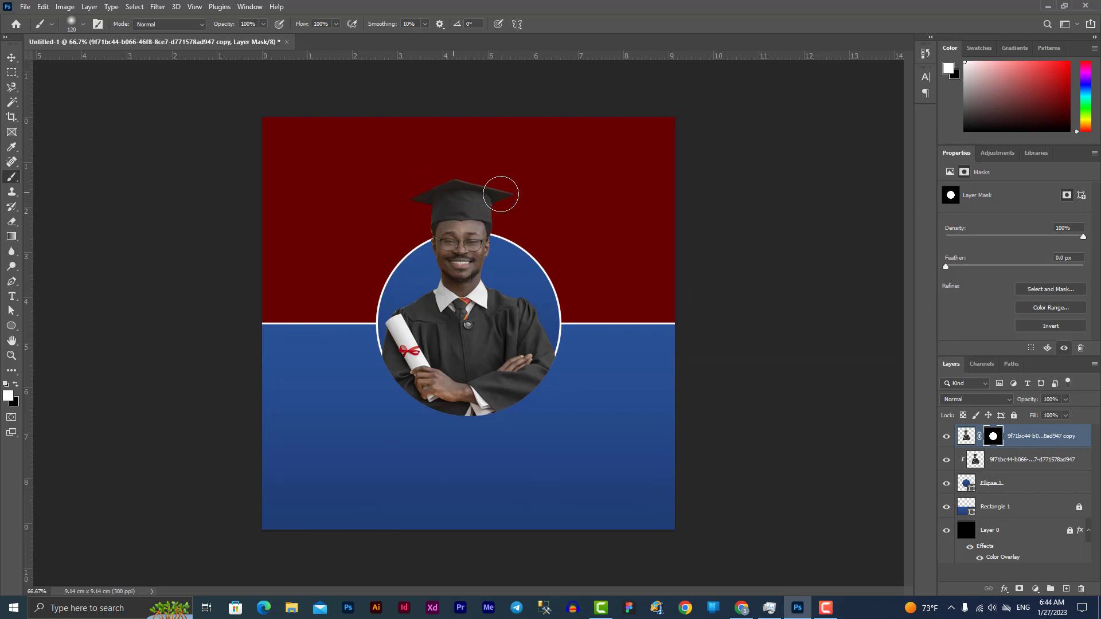
left_click(16, 386)
mouse_move(511, 197)
left_mouse_down()
mouse_move(448, 199)
mouse_move(383, 214)
mouse_move(433, 177)
mouse_move(542, 192)
mouse_move(414, 209)
mouse_move(487, 195)
mouse_move(515, 204)
mouse_move(468, 193)
mouse_move(395, 221)
mouse_move(527, 204)
mouse_move(416, 208)
mouse_move(414, 253)
mouse_move(417, 214)
mouse_move(499, 214)
mouse_move(506, 225)
mouse_move(459, 196)
mouse_move(404, 244)
mouse_move(440, 201)
mouse_move(482, 205)
mouse_move(465, 200)
mouse_move(361, 236)
left_mouse_up()
left_click(16, 385)
Set the circle's white stroke to align outside its edge
left_click(1000, 487)
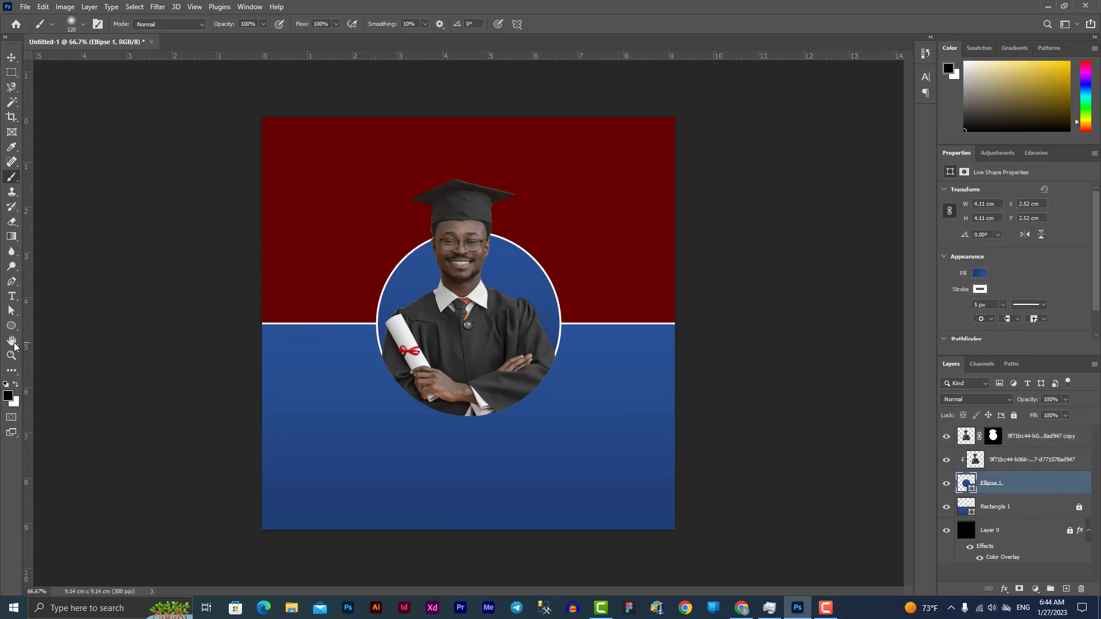
left_click(21, 326)
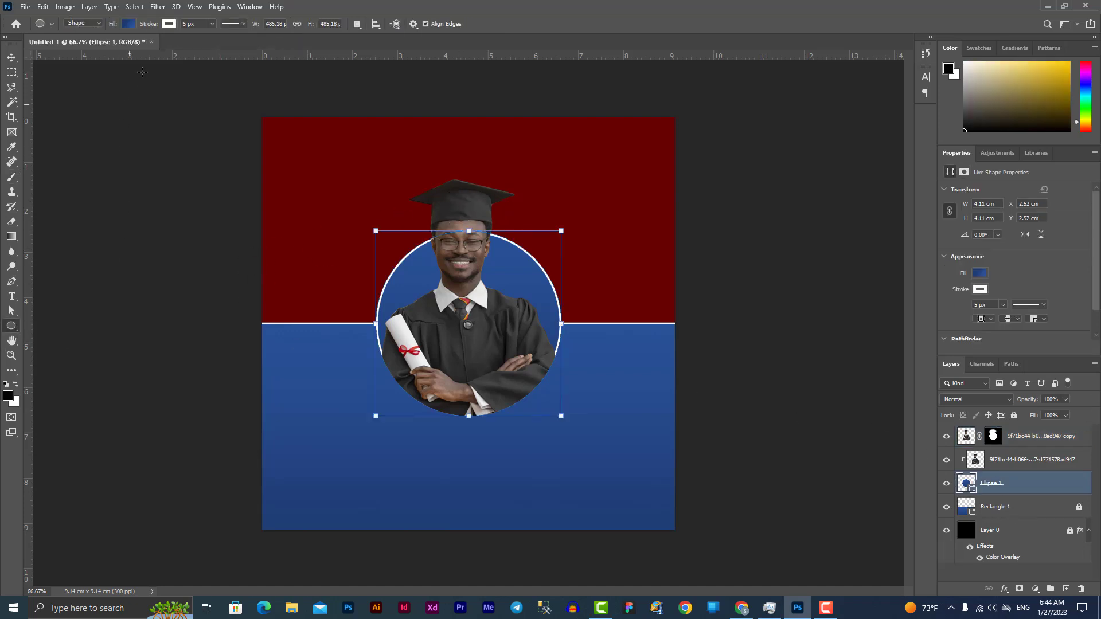
left_click(244, 25)
left_click(186, 145)
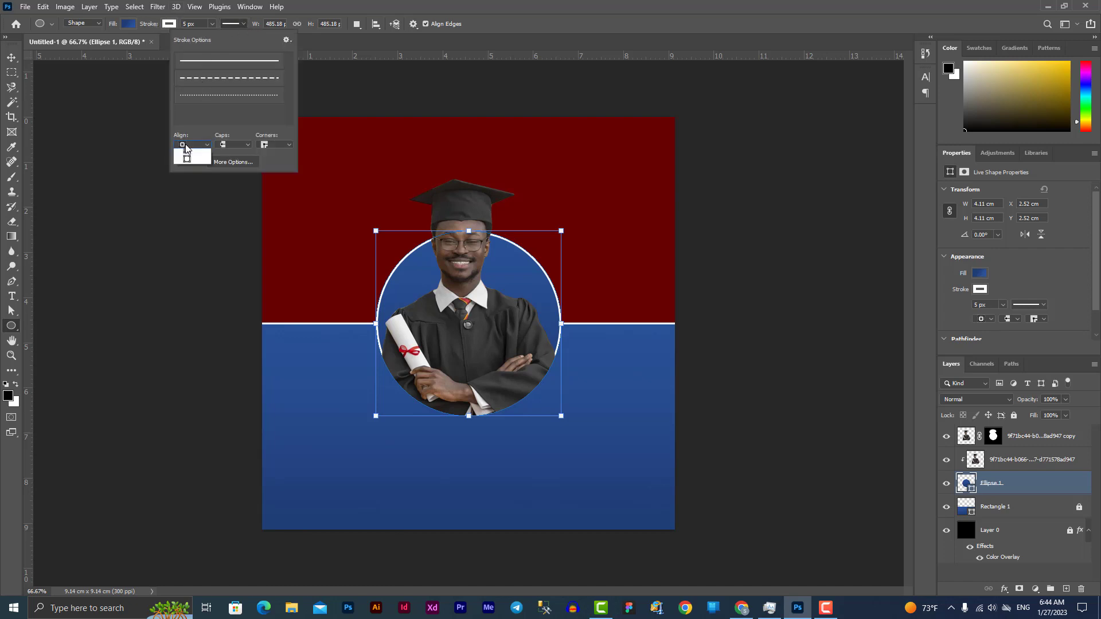
left_click(193, 173)
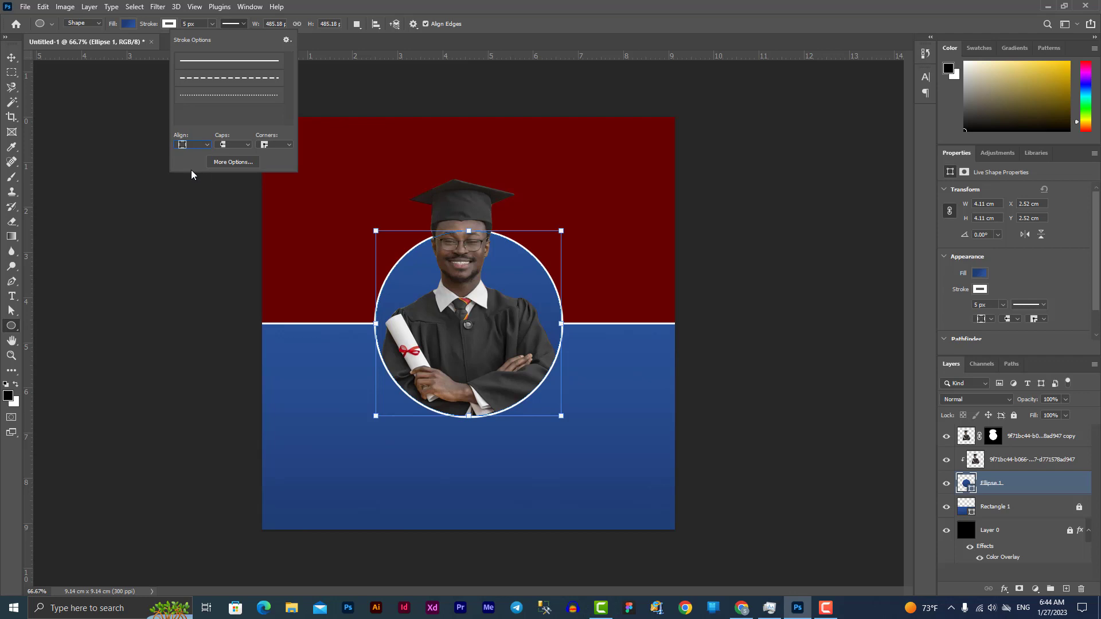
left_click(11, 58)
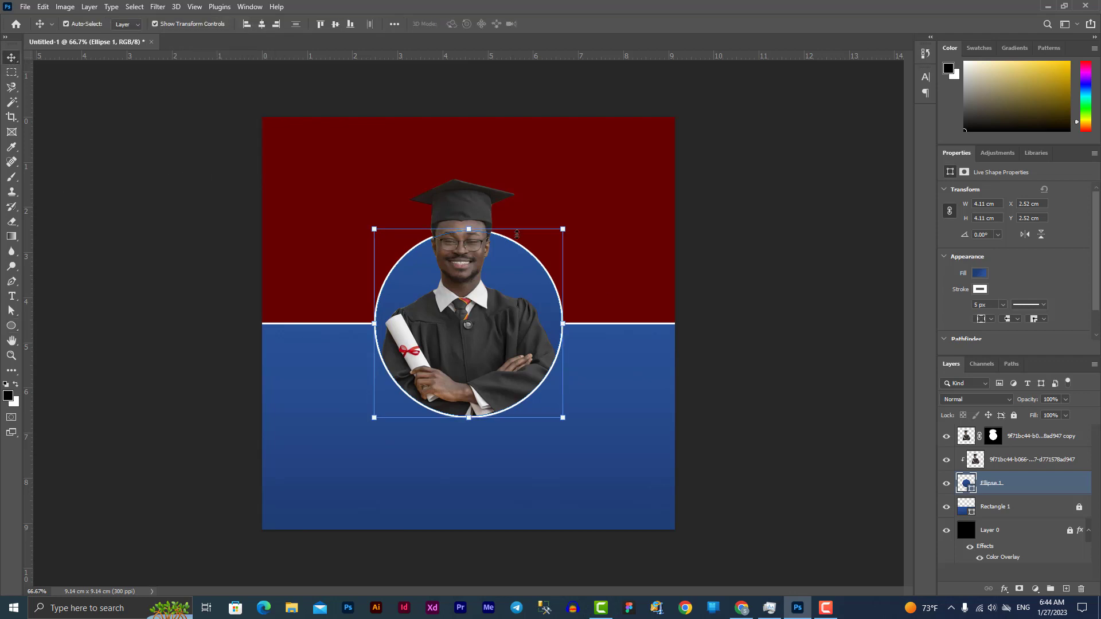
left_click(727, 373)
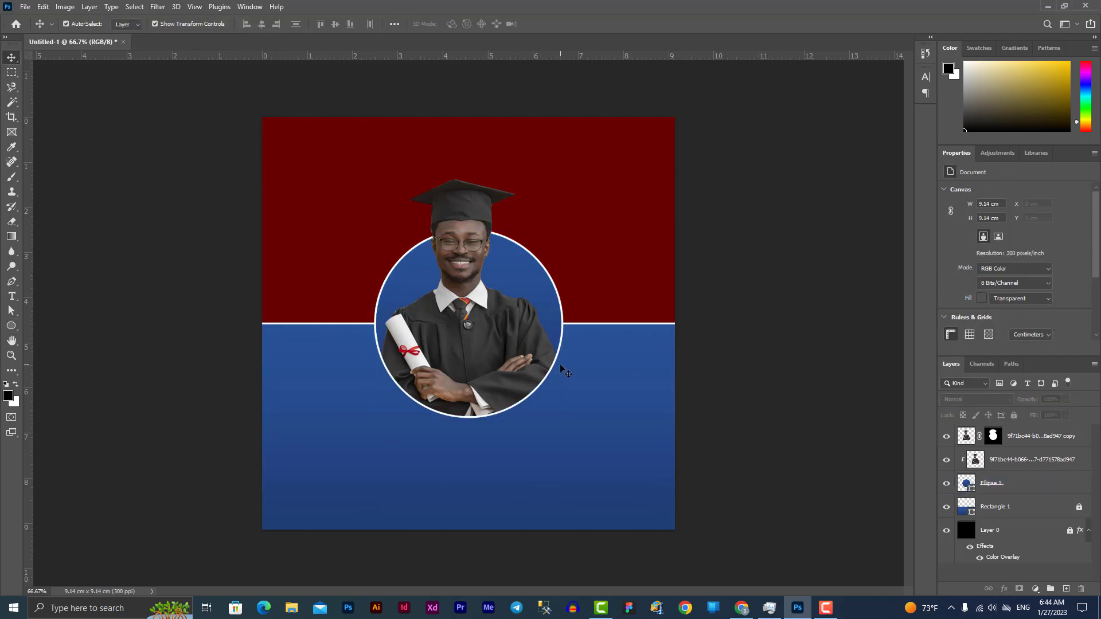
key("ctrl+z")
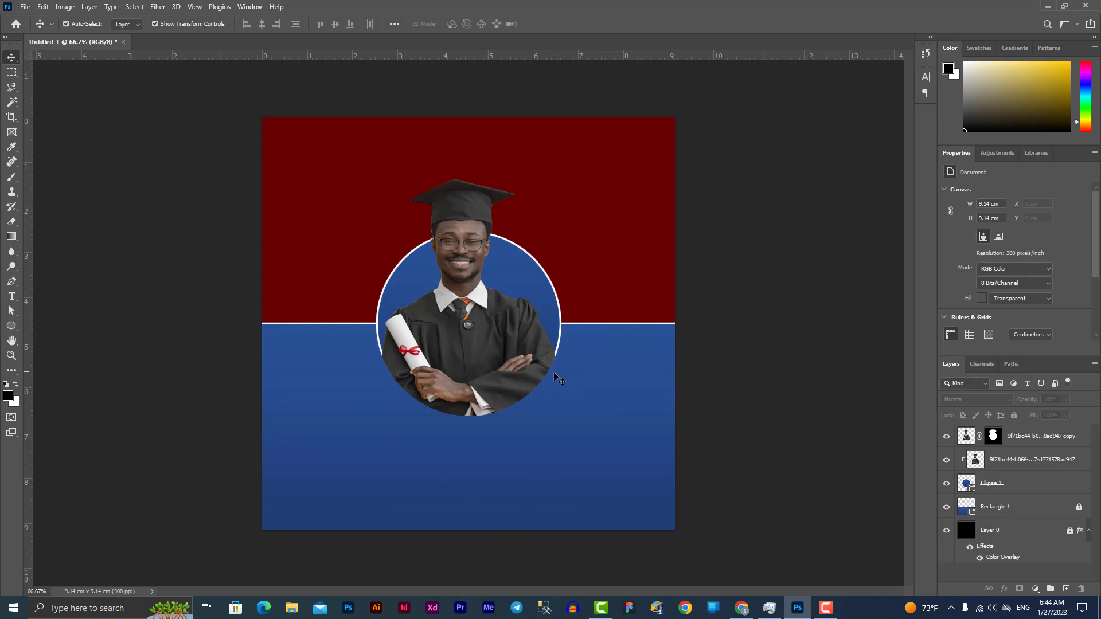
key("ctrl+z")
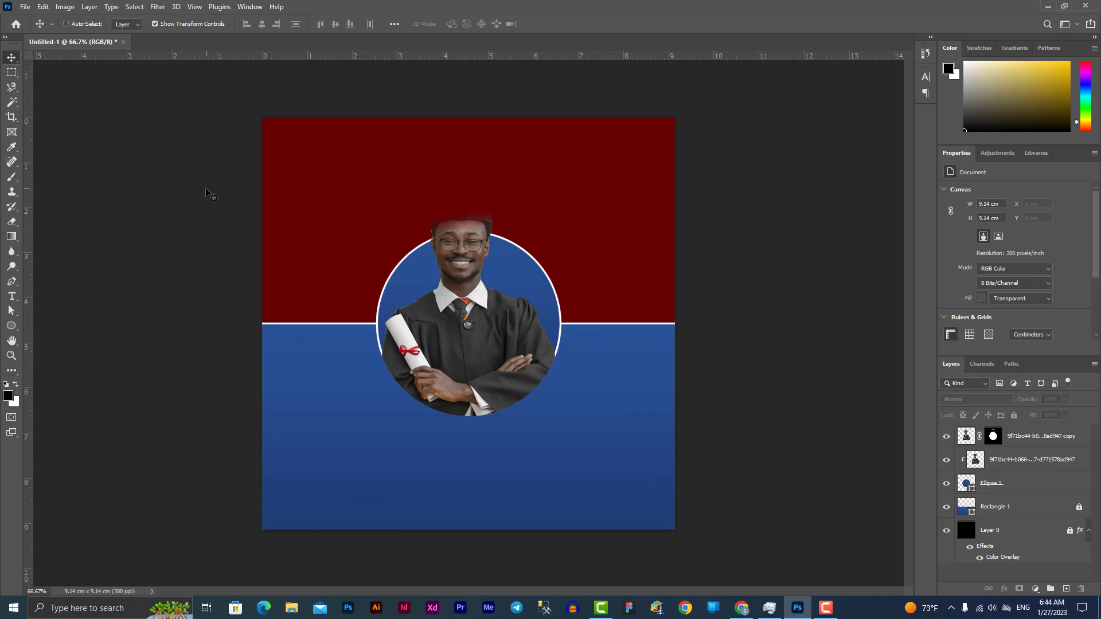
key("ctrl+shift+z")
key("ctrl+shift+z")
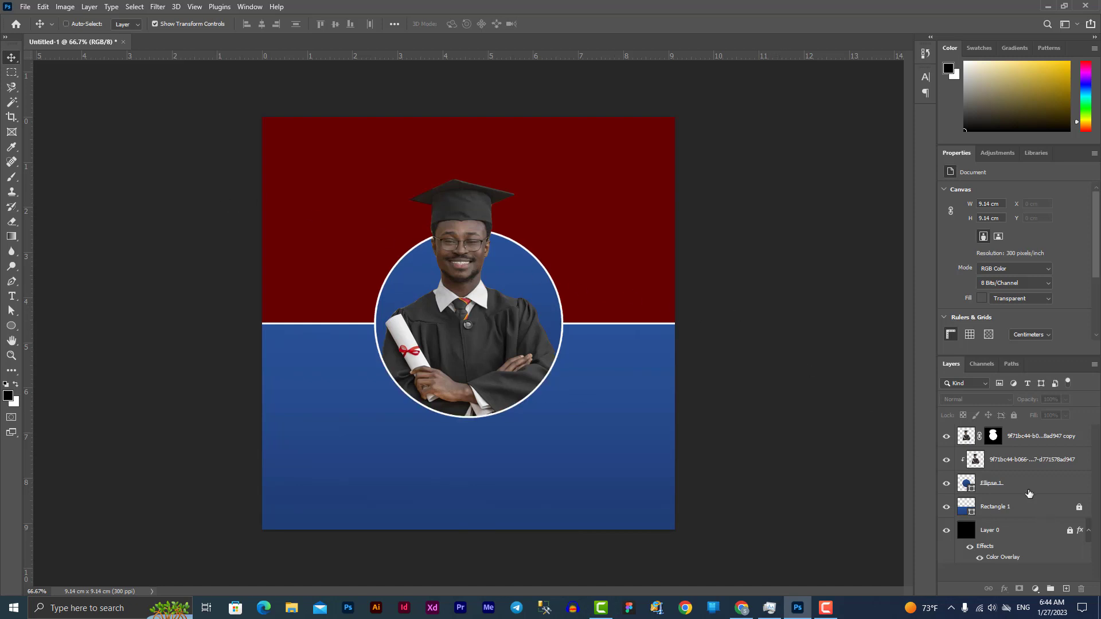
Move the circle and both graduate photo layers about 0.44 cm lower
left_click(1030, 493)
left_click(1044, 441, "shift")
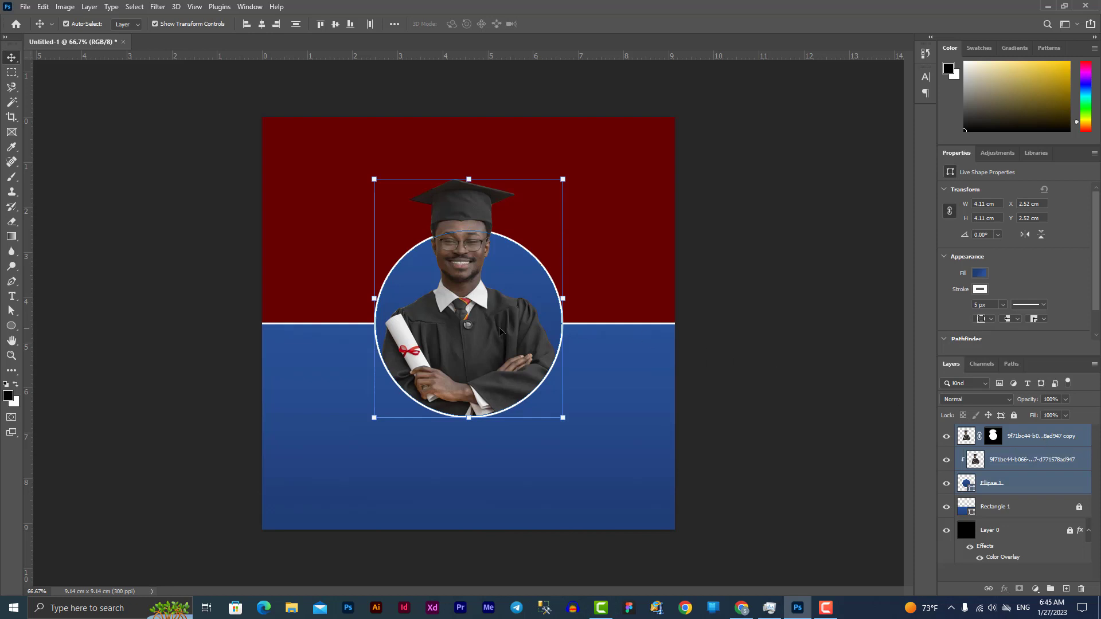
left_click_drag(498, 334, 498, 354)
left_click(770, 417)
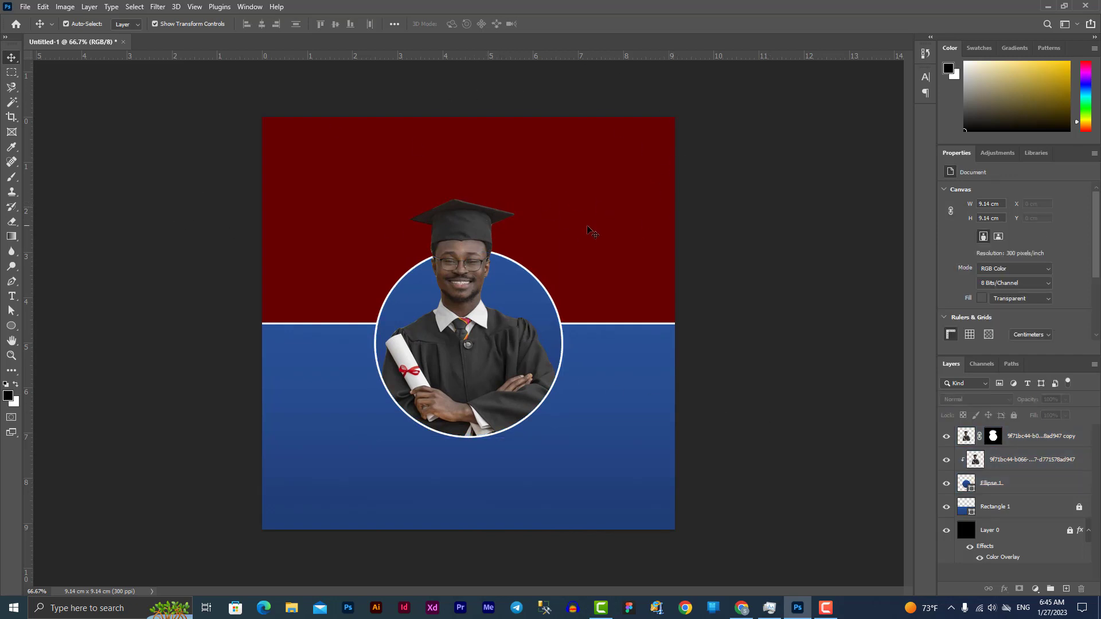
Type 'Xafladda' in white Photograph Signature script at the top left of the red area
left_click(12, 296)
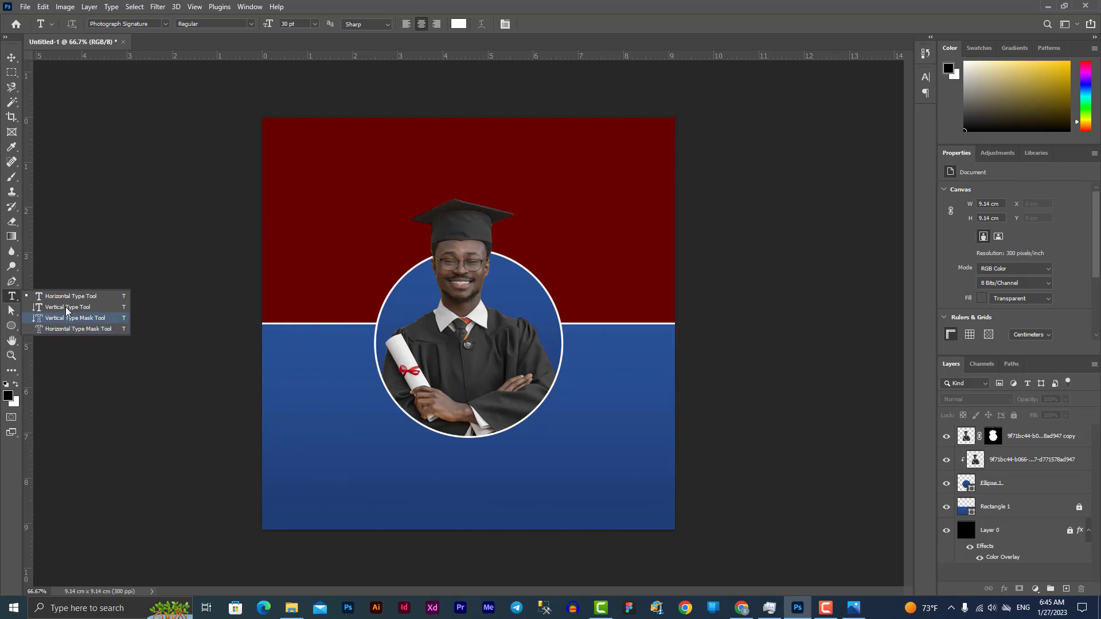
left_click(70, 296)
left_click(353, 188)
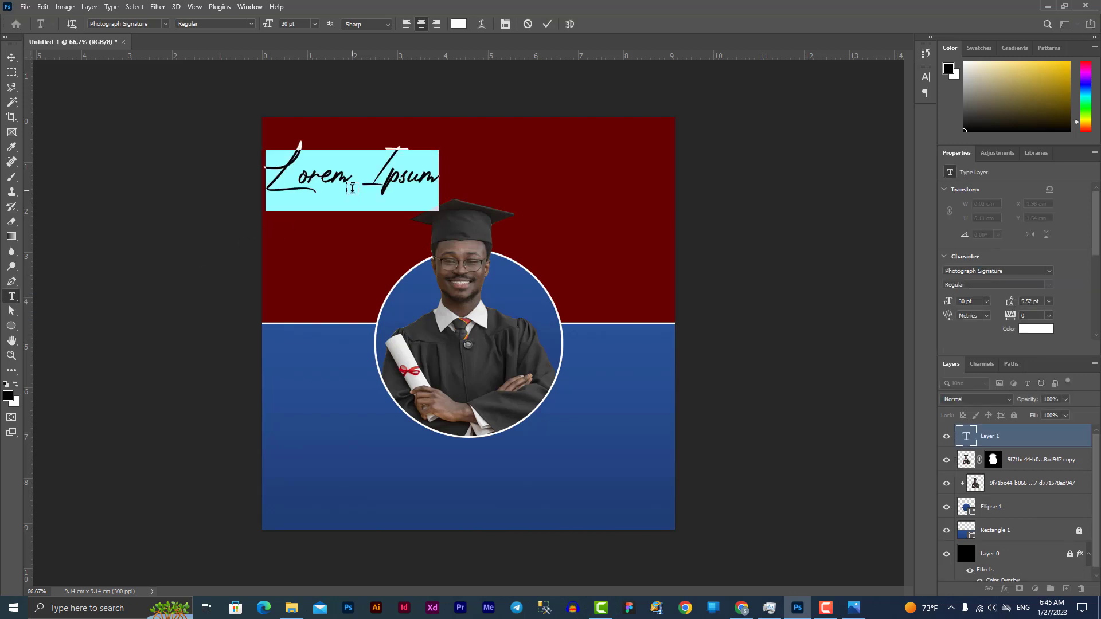
type("Ka")
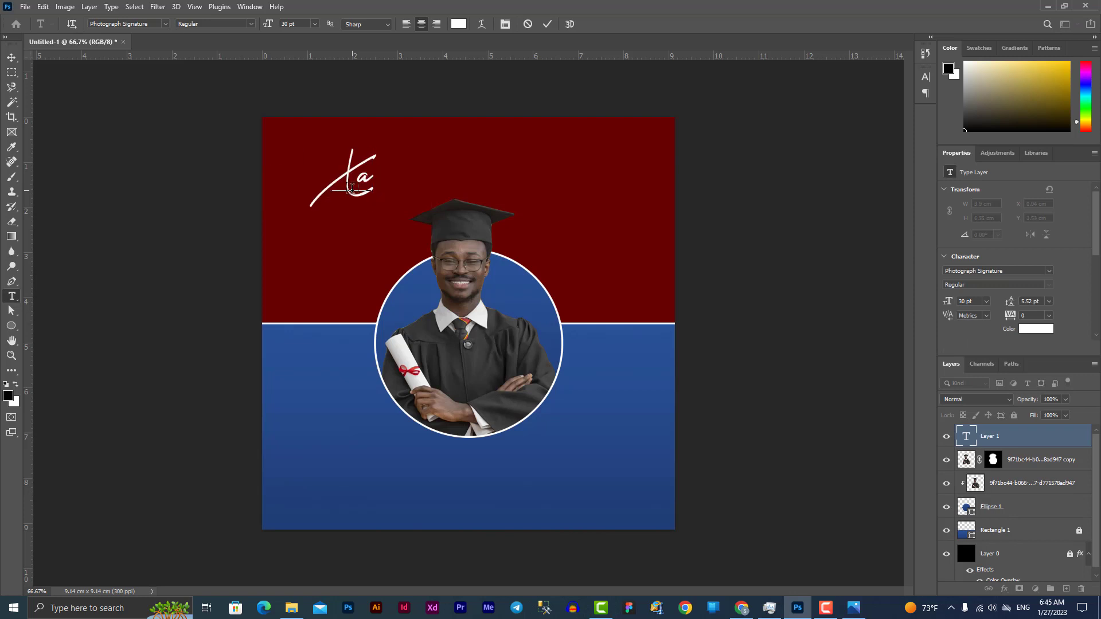
type("flada")
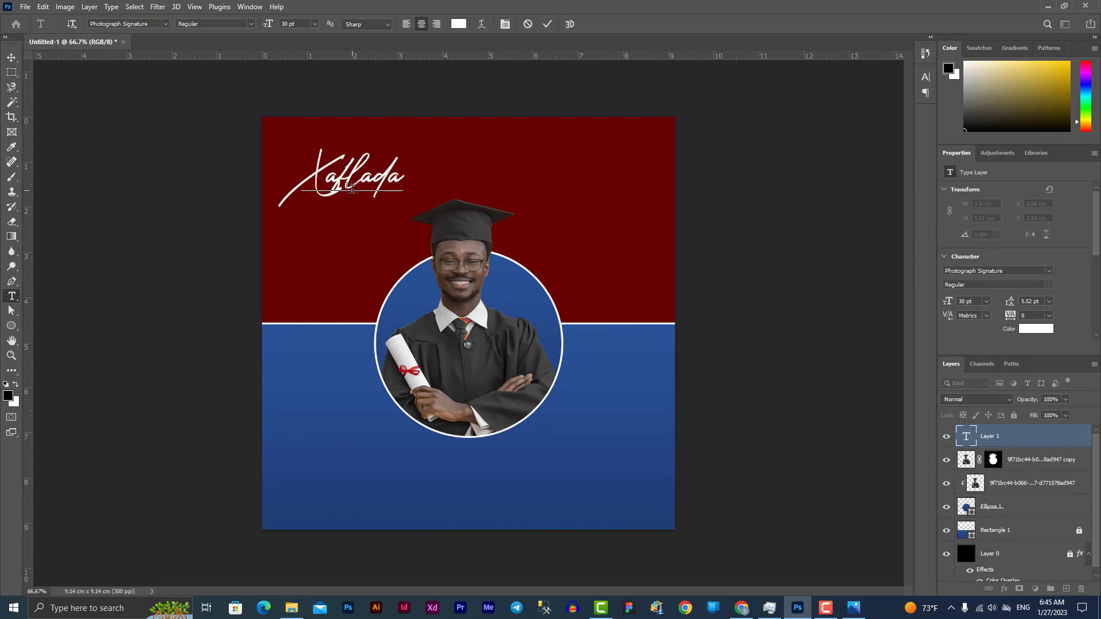
key("BackSpace")
type("da")
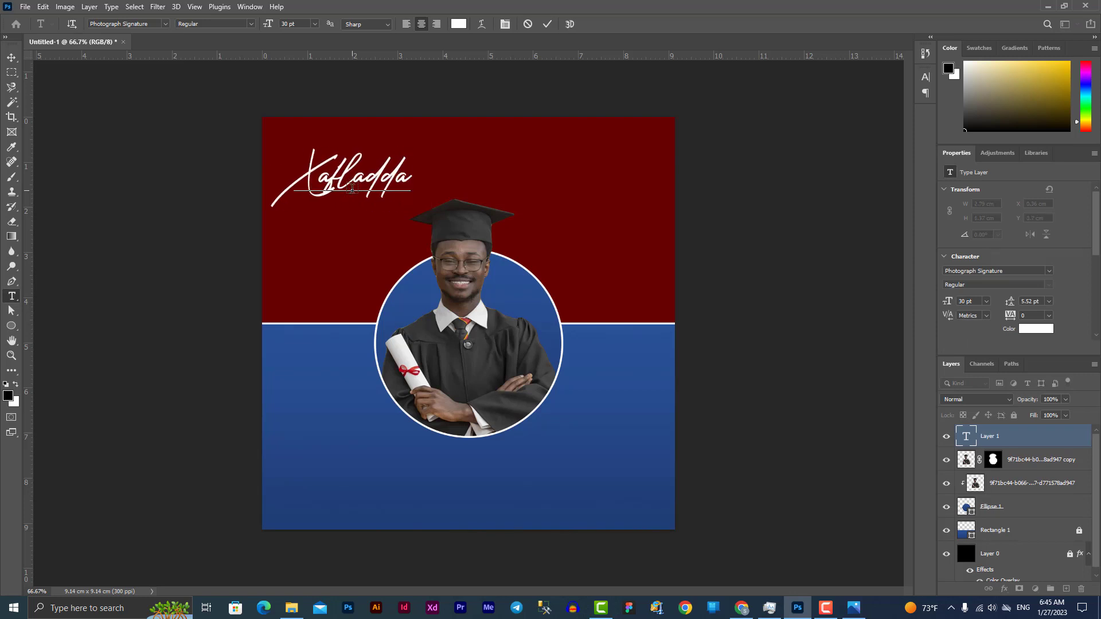
type(" Qalin")
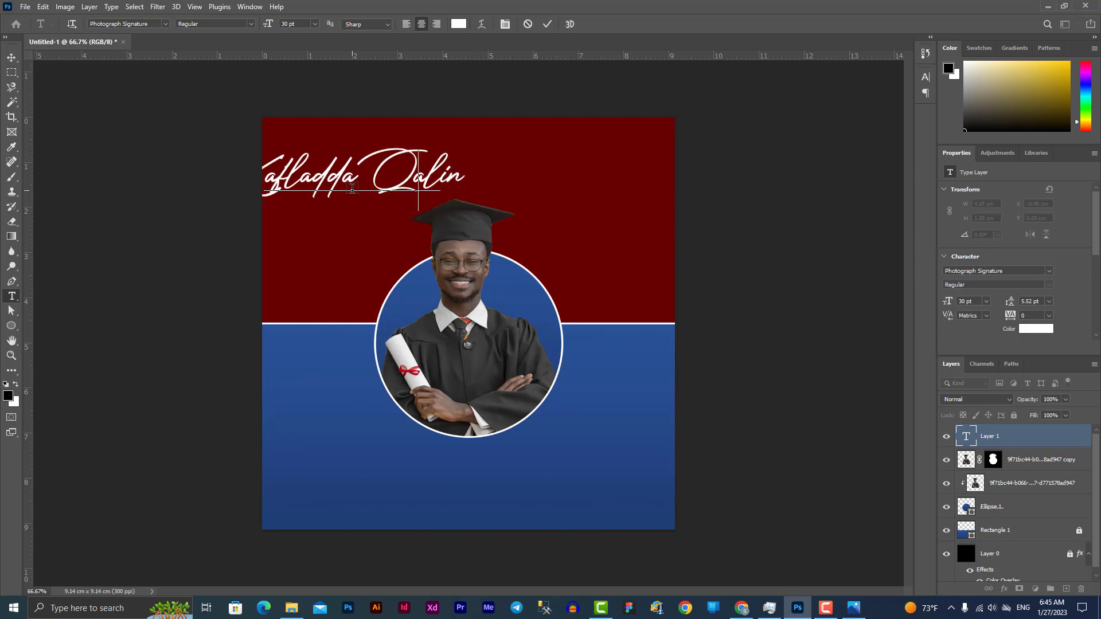
key("BackSpace")
key("BackSpace")
key("BackSpace")
key("BackSpace")
key("BackSpace")
key("BackSpace")
Commit the Xafladda text and drag a duplicate of it just below
key("ctrl")
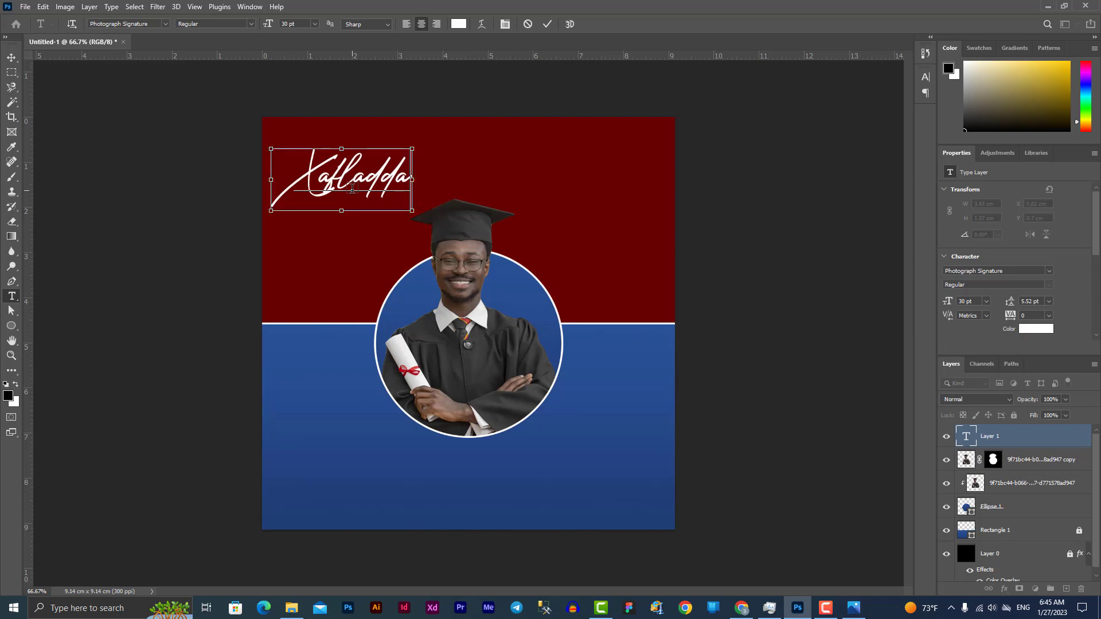
left_click(11, 57)
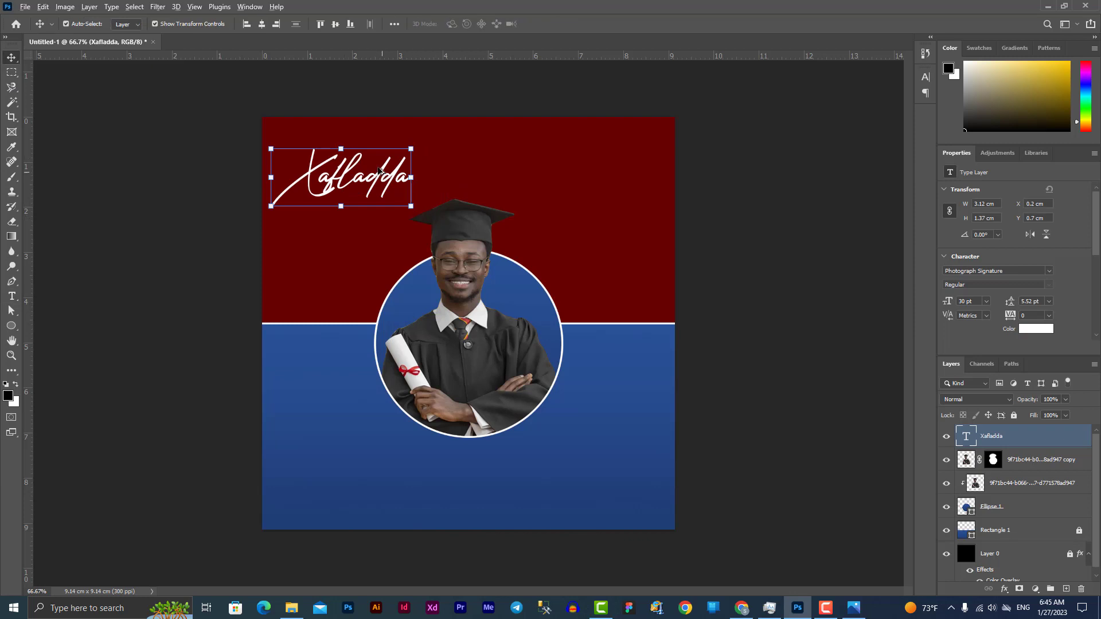
left_click_drag(367, 178, 367, 238, "alt")
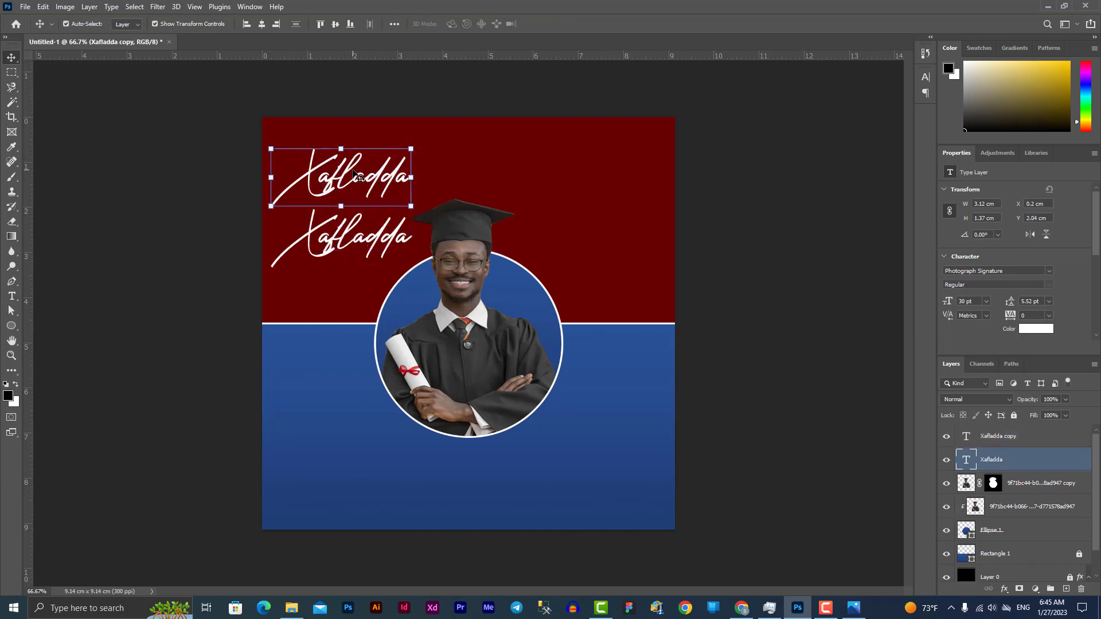
Restyle the upper Xafladda text as Poppins Bold in all capitals
double_click(356, 176)
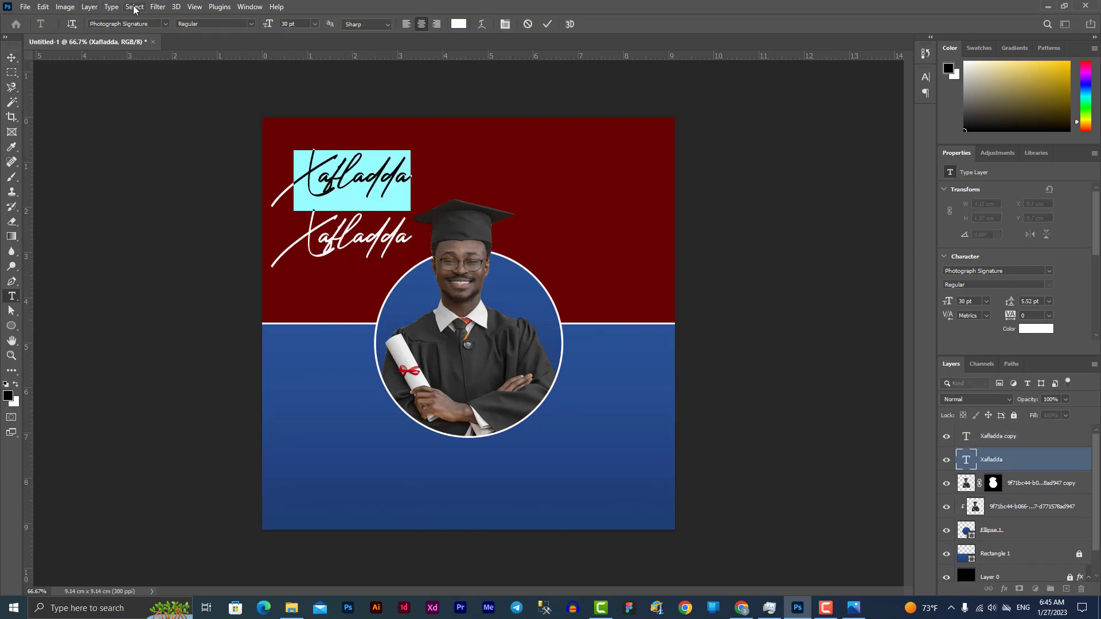
left_click(139, 24)
type("pop")
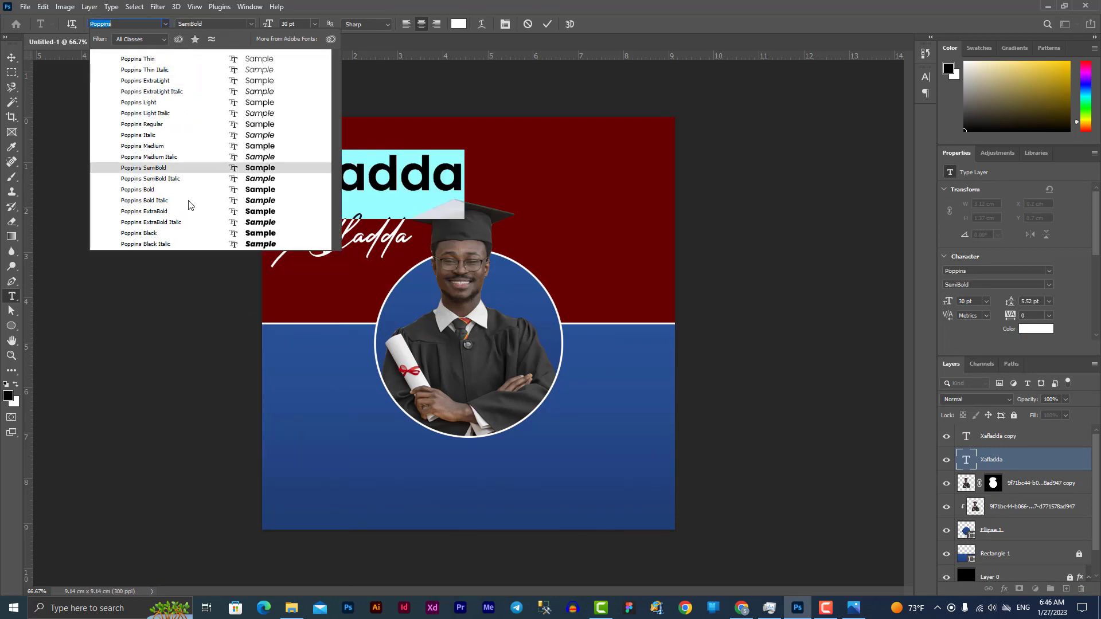
left_click(195, 189)
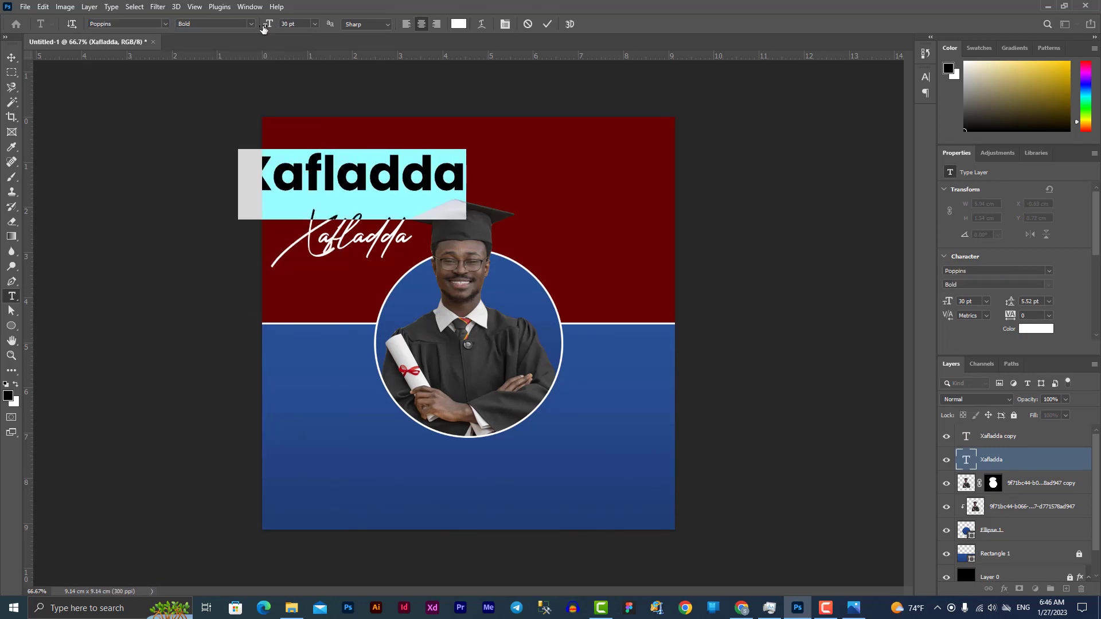
left_click(504, 24)
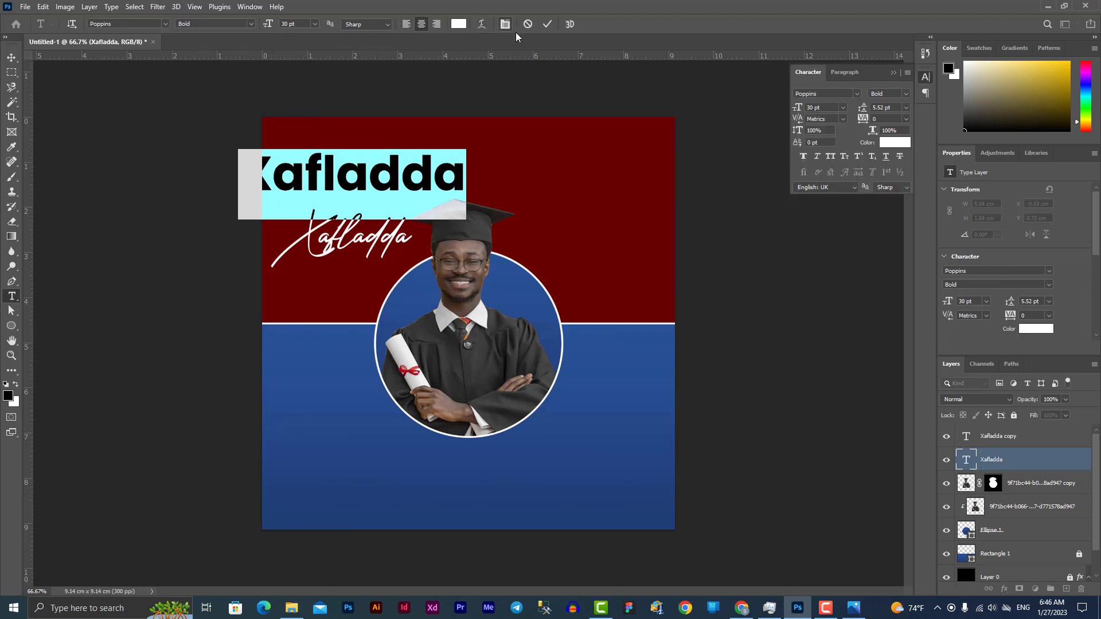
left_click(831, 157)
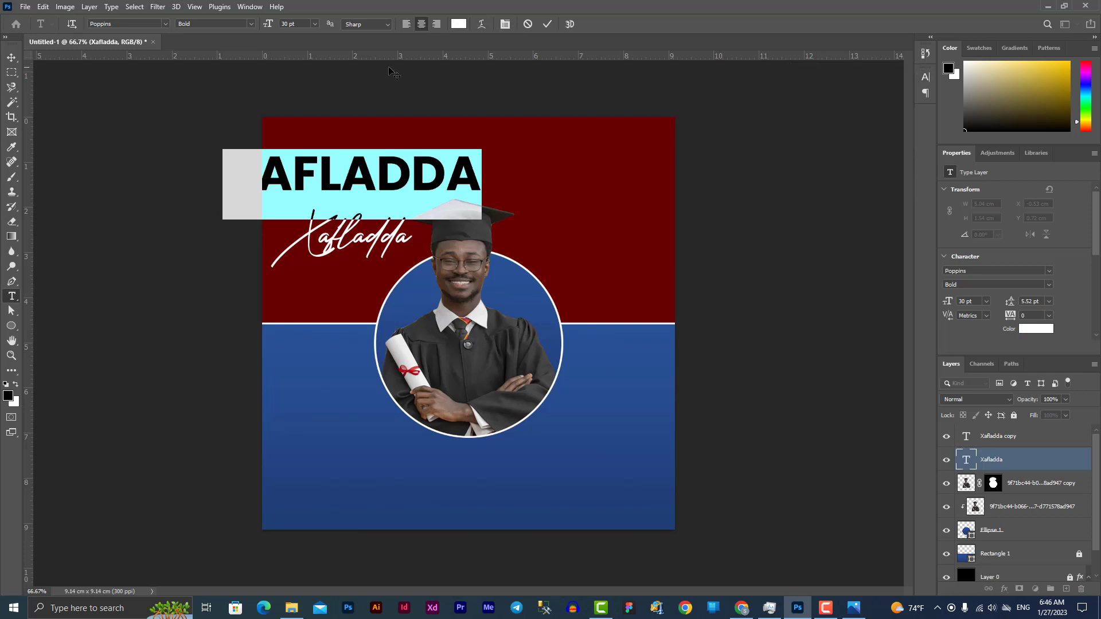
left_click(249, 6)
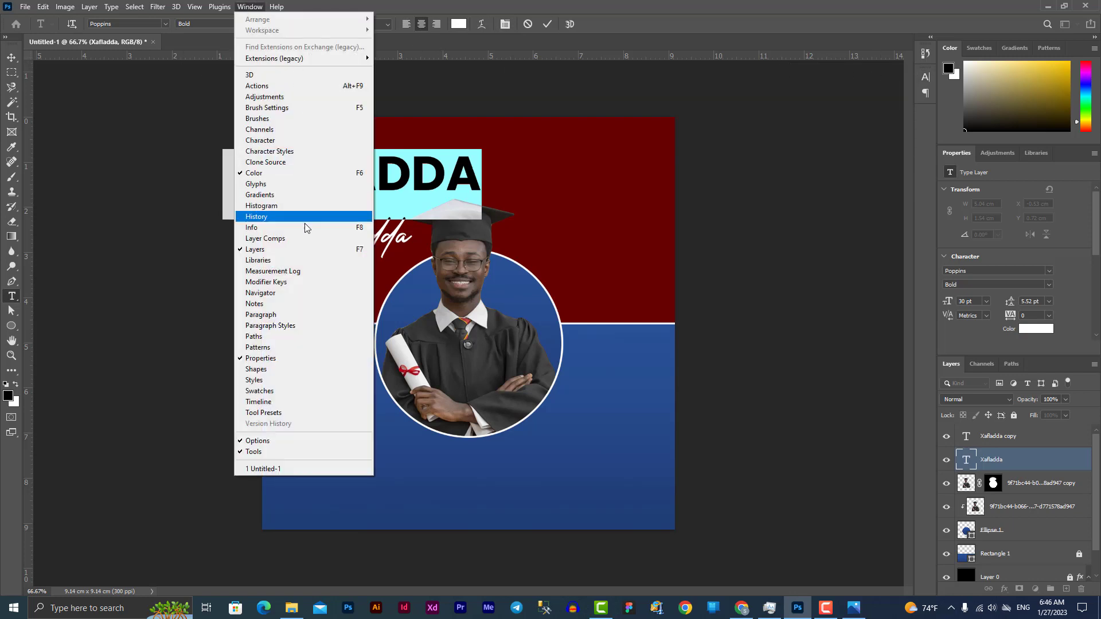
left_click(285, 142)
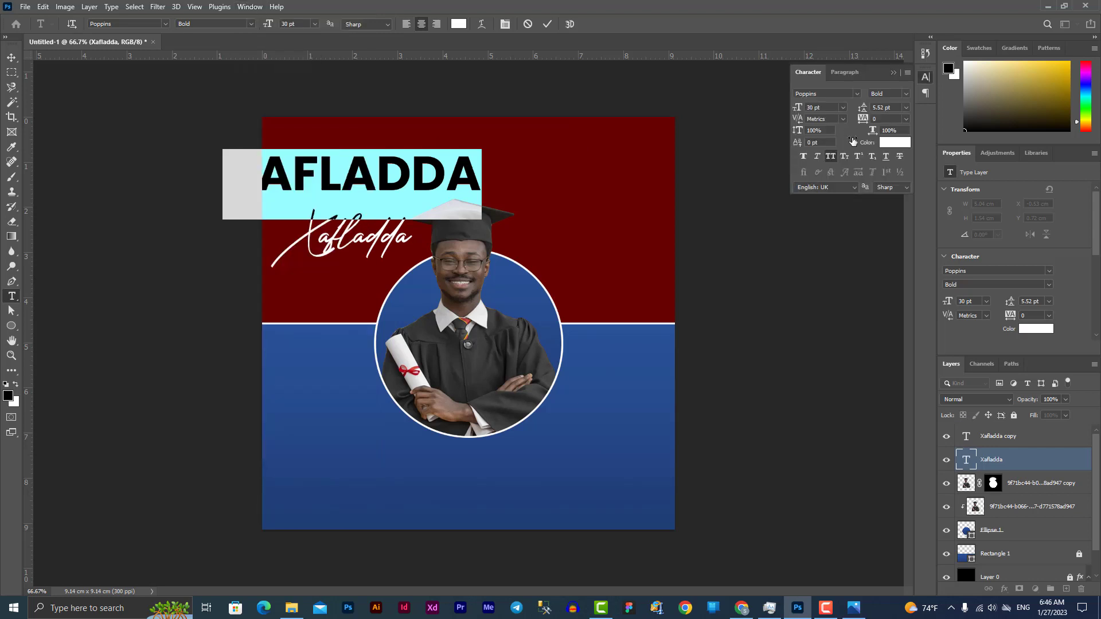
left_click(831, 159)
left_click(832, 160)
left_click(894, 74)
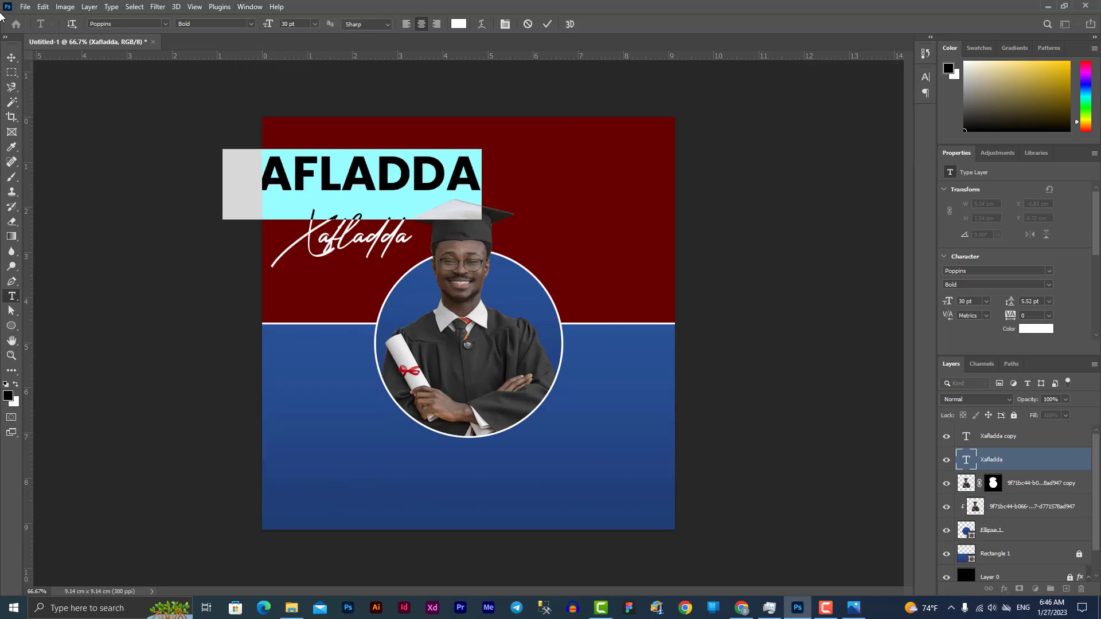
Centre the XAFLADDA headline horizontally and move it up near the top
left_click(12, 58)
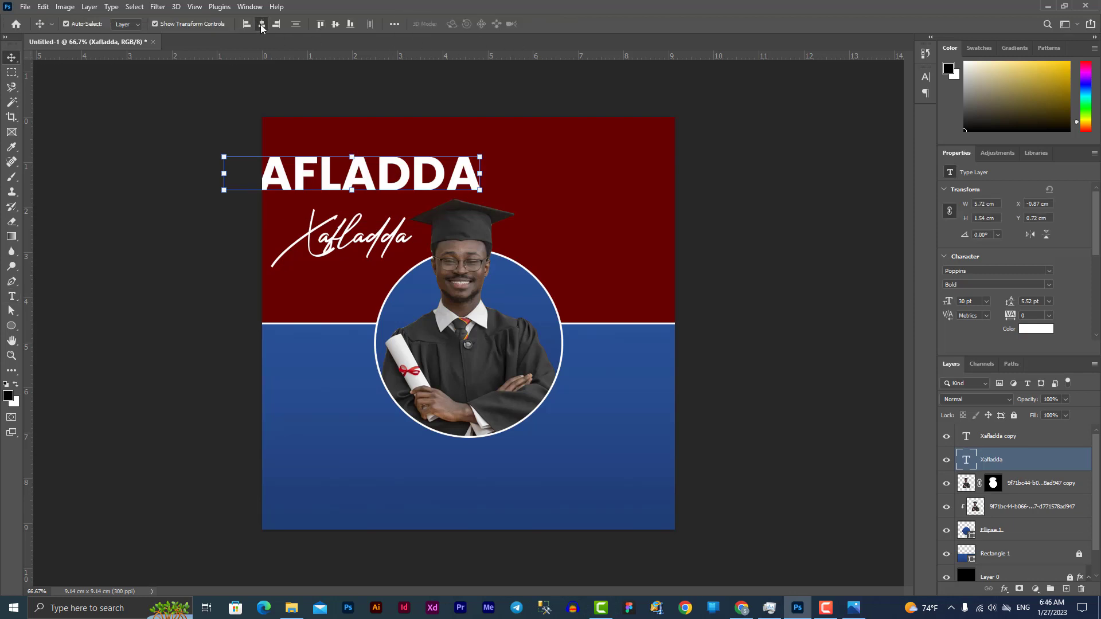
left_click(261, 24)
left_click_drag(481, 181, 476, 159)
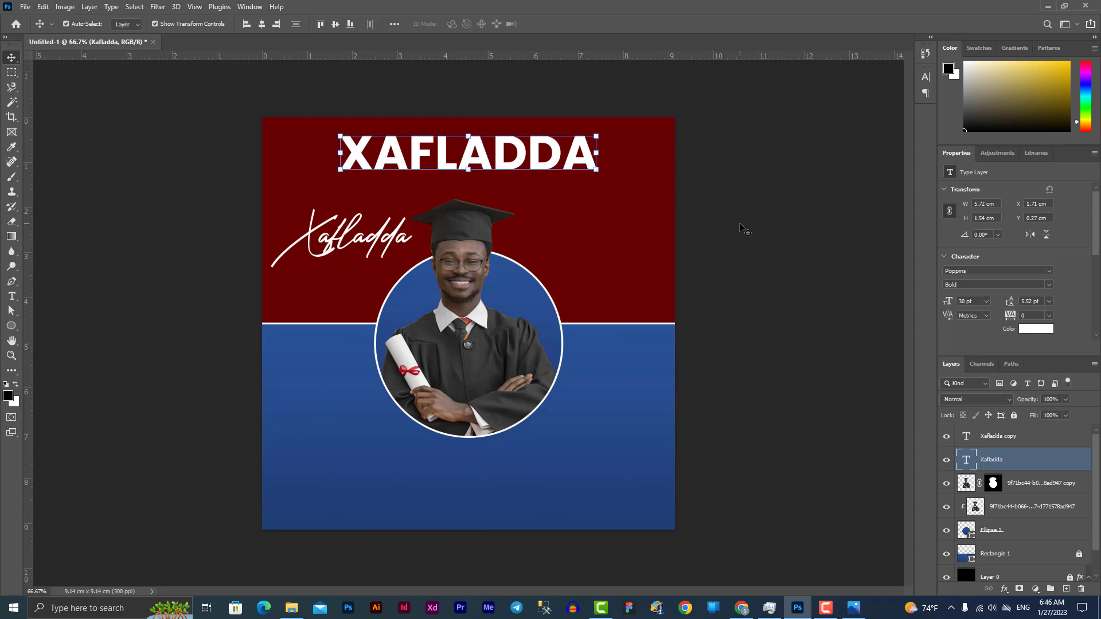
left_click(741, 230)
left_click(365, 240)
Move the script line under the headline, retype it as 'Qalin Jibinta' and set it to 18 pt
left_click_drag(365, 240, 485, 206)
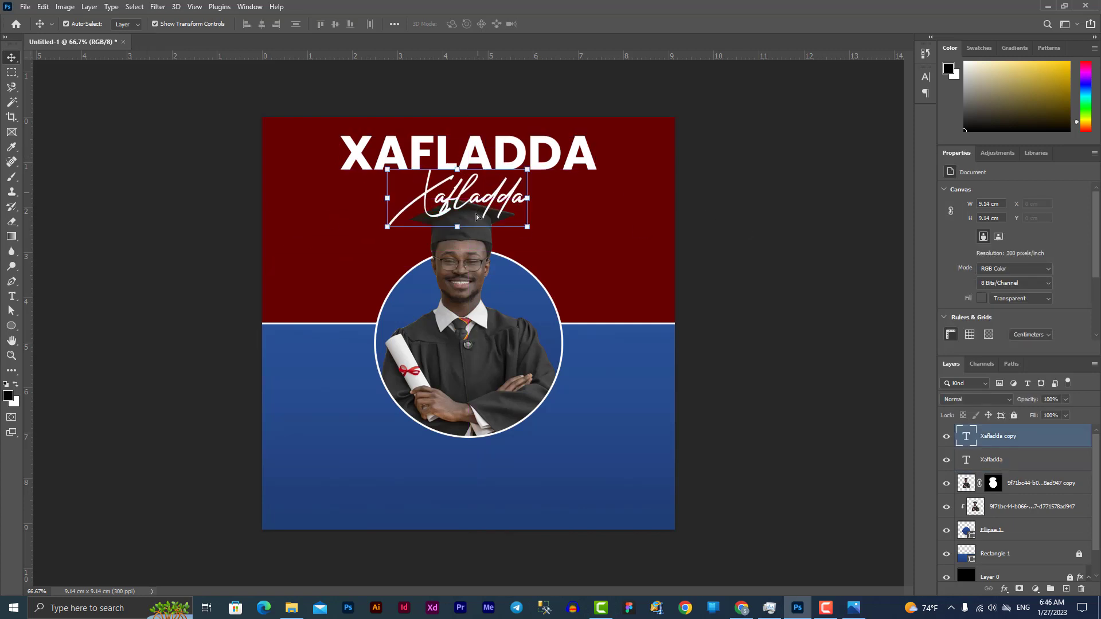
double_click(485, 205)
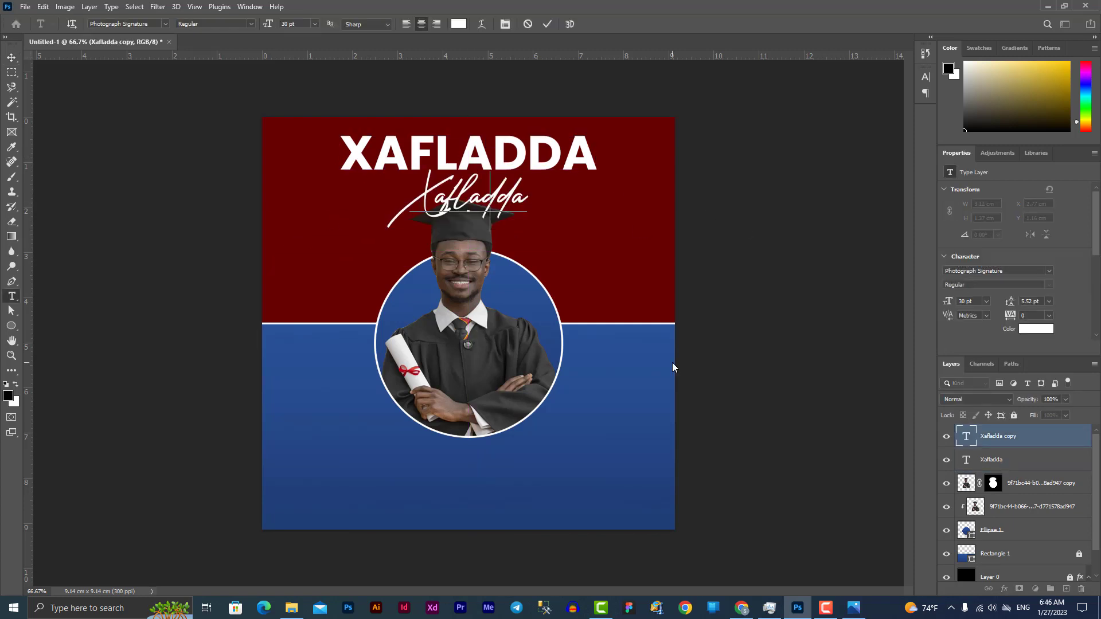
type("Qal")
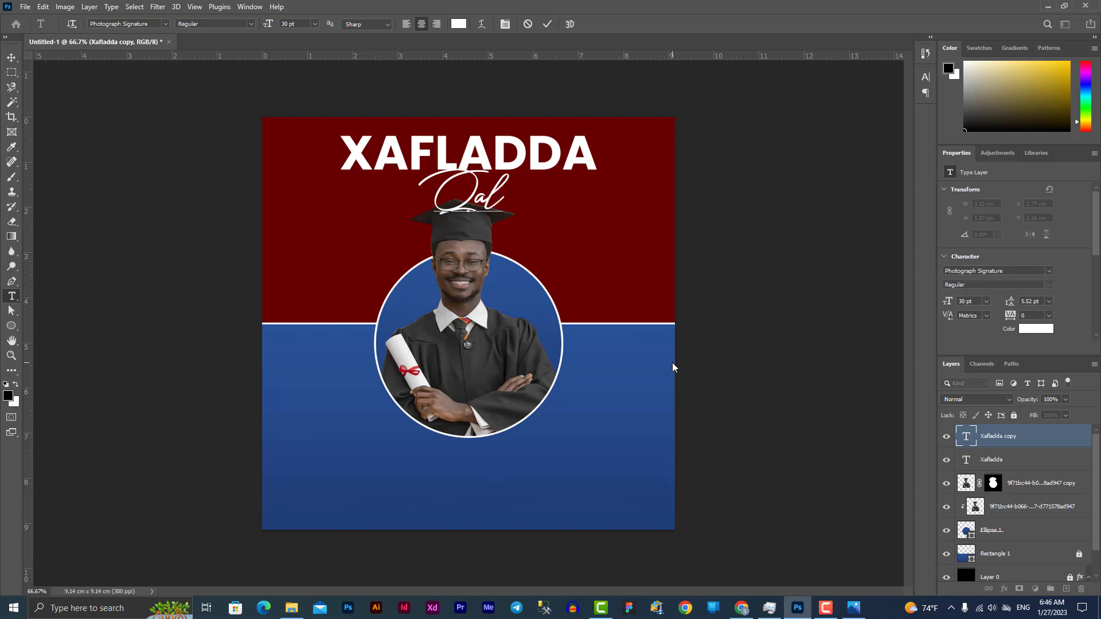
type("in Ji")
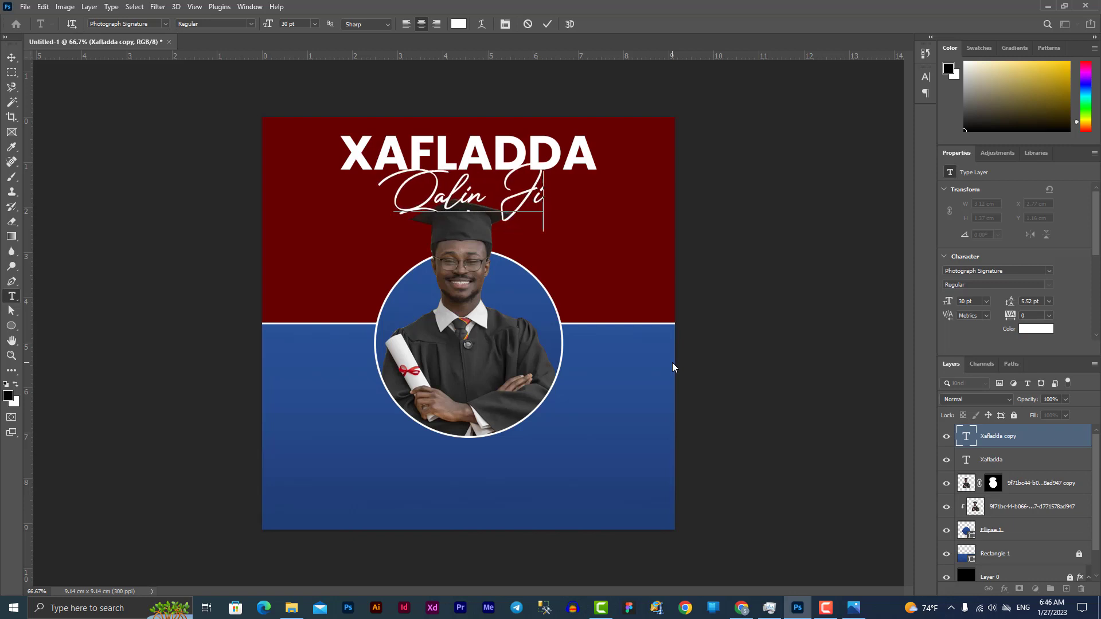
type("bin")
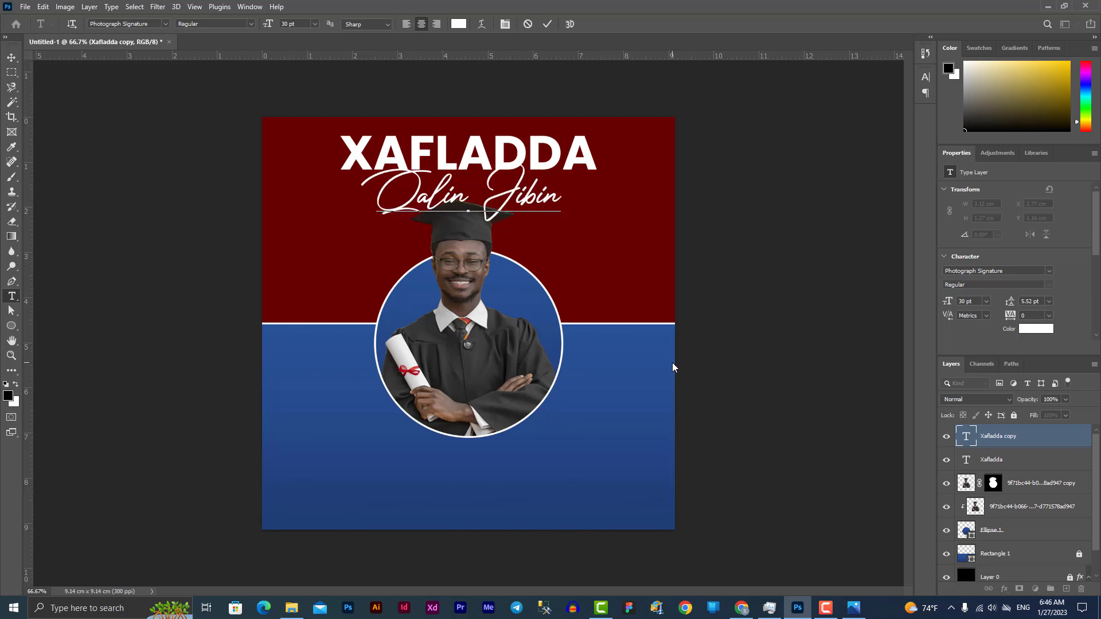
type("ta")
key("ctrl+a")
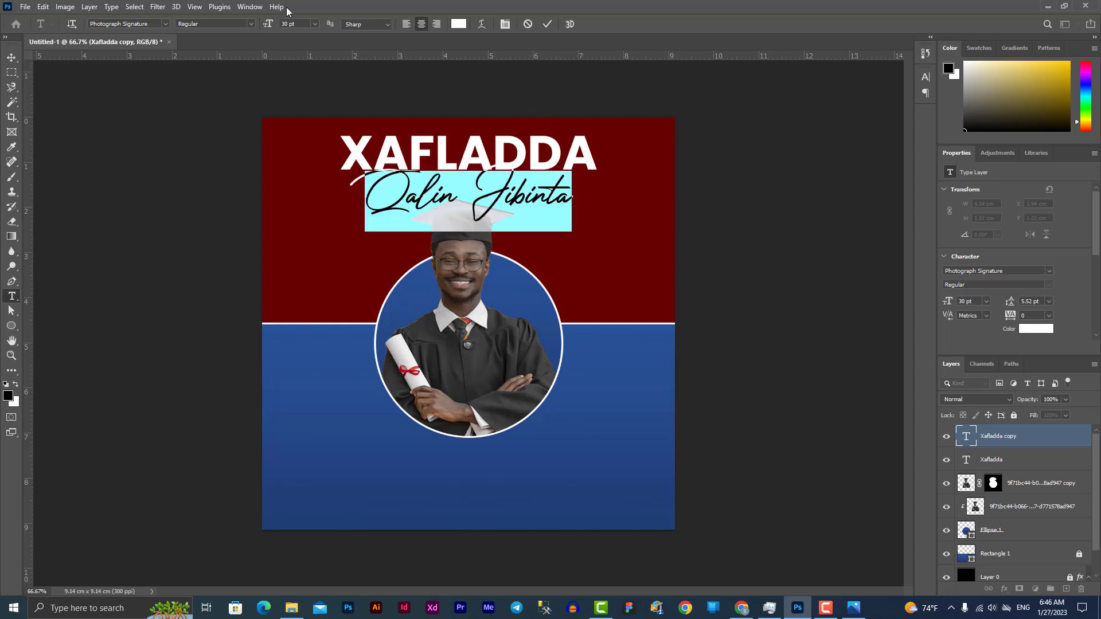
left_click(315, 23)
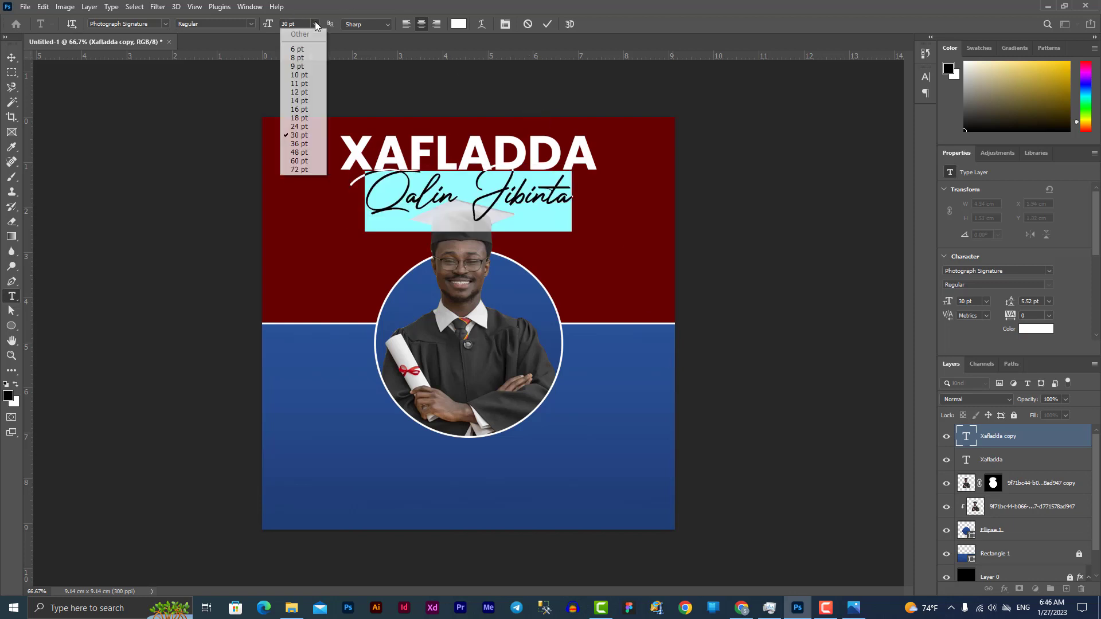
left_click(304, 109)
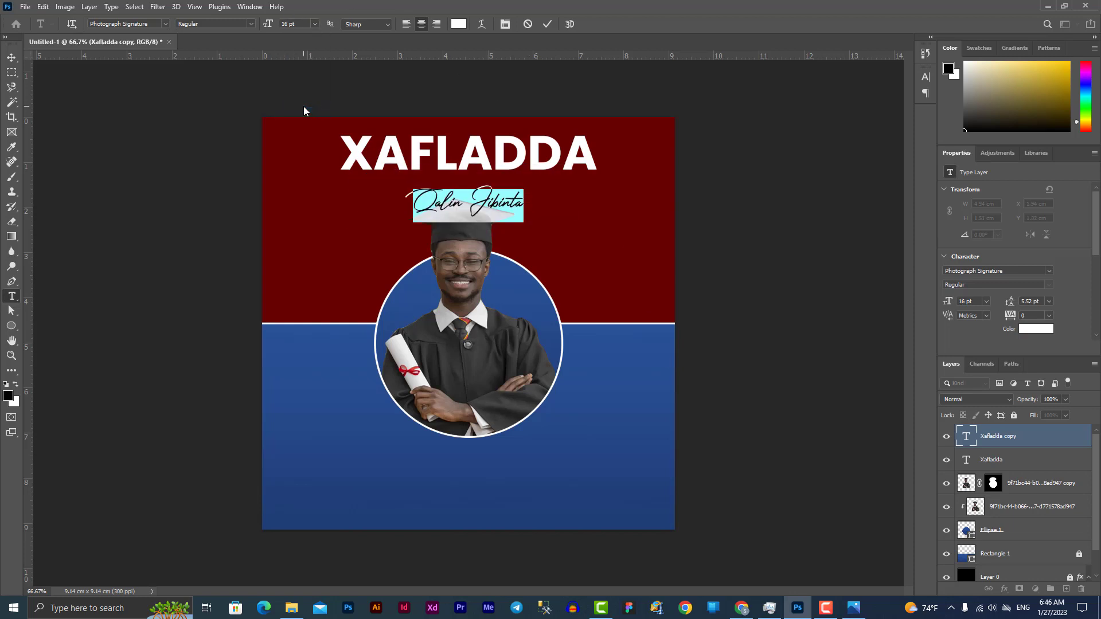
left_click(315, 24)
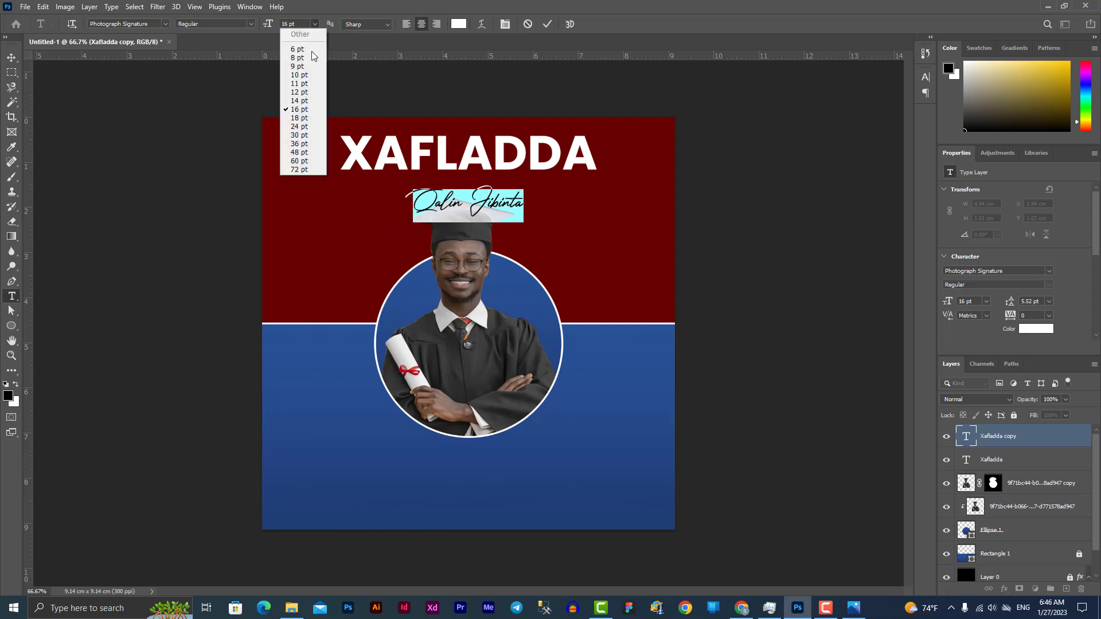
left_click(304, 119)
Colour Qalin Jibinta yellow #edc900 and tuck it just under the headline
left_click(459, 24)
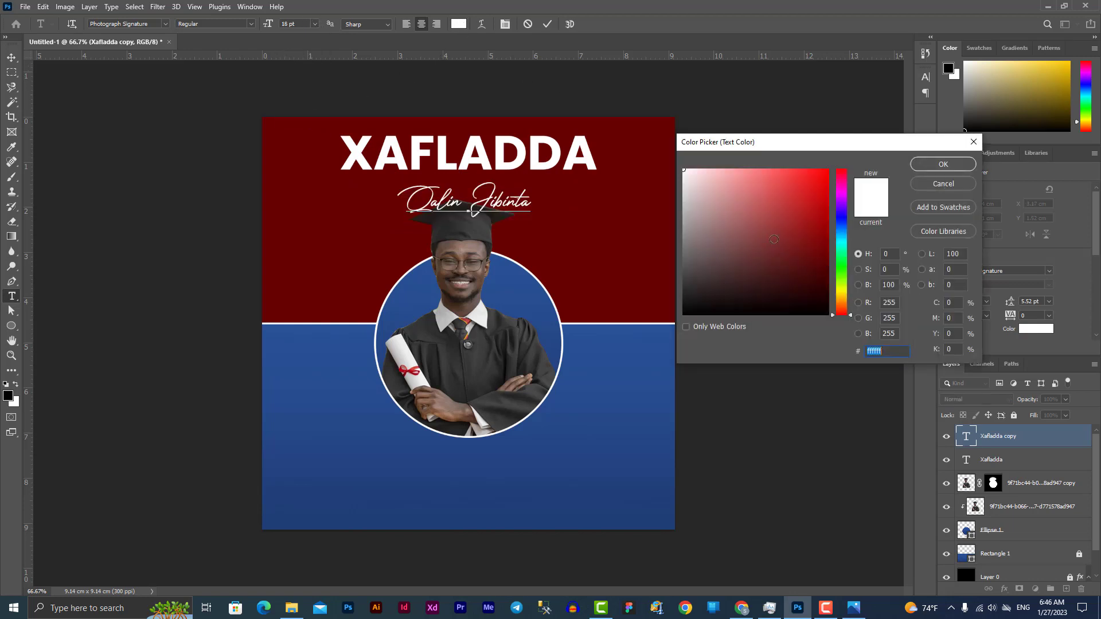
left_click_drag(854, 310, 858, 295)
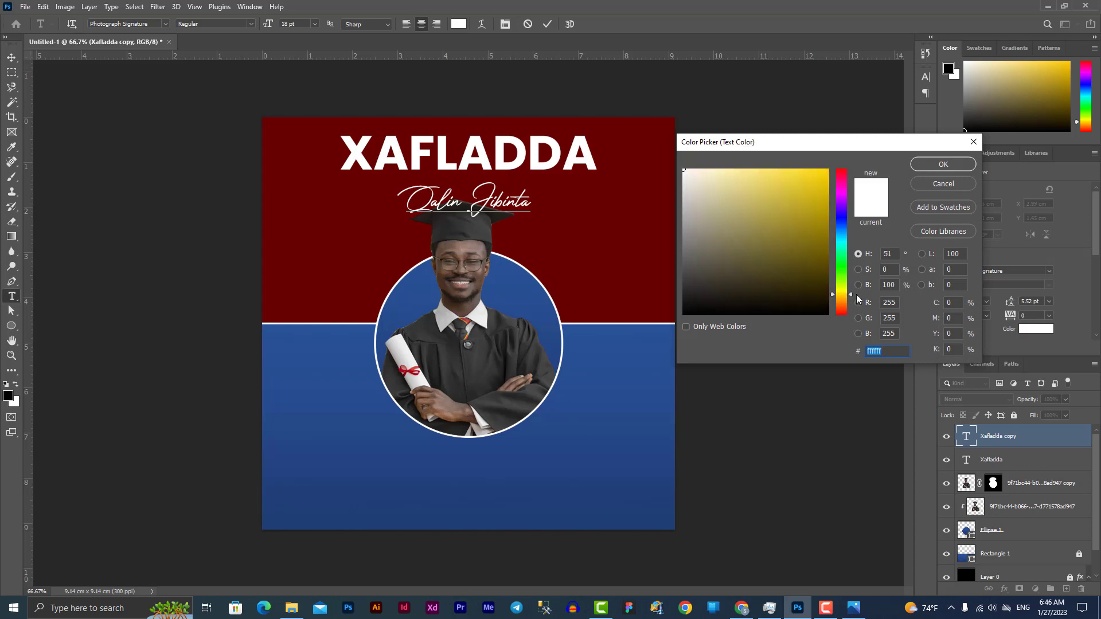
left_click(828, 179)
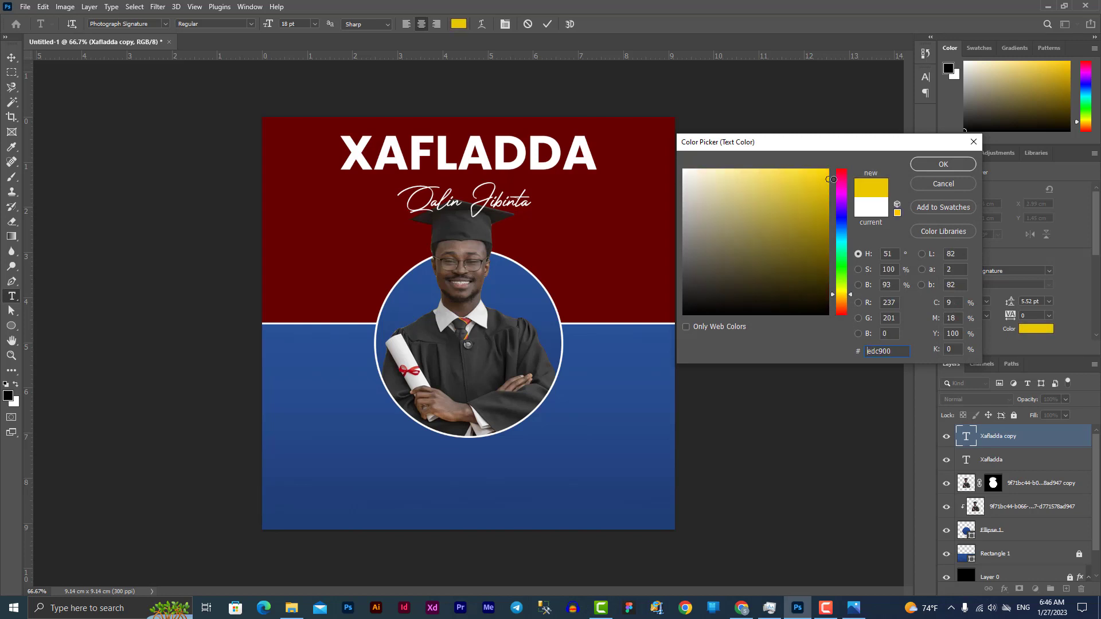
left_click(953, 165)
left_click(11, 58)
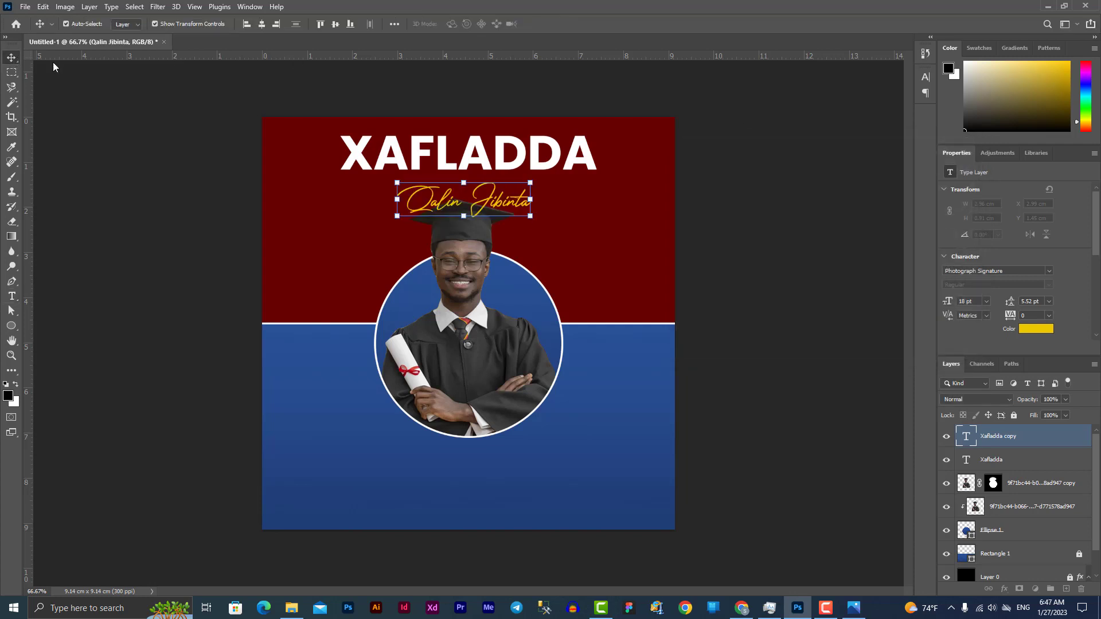
left_click_drag(511, 204, 509, 185)
left_click(799, 220)
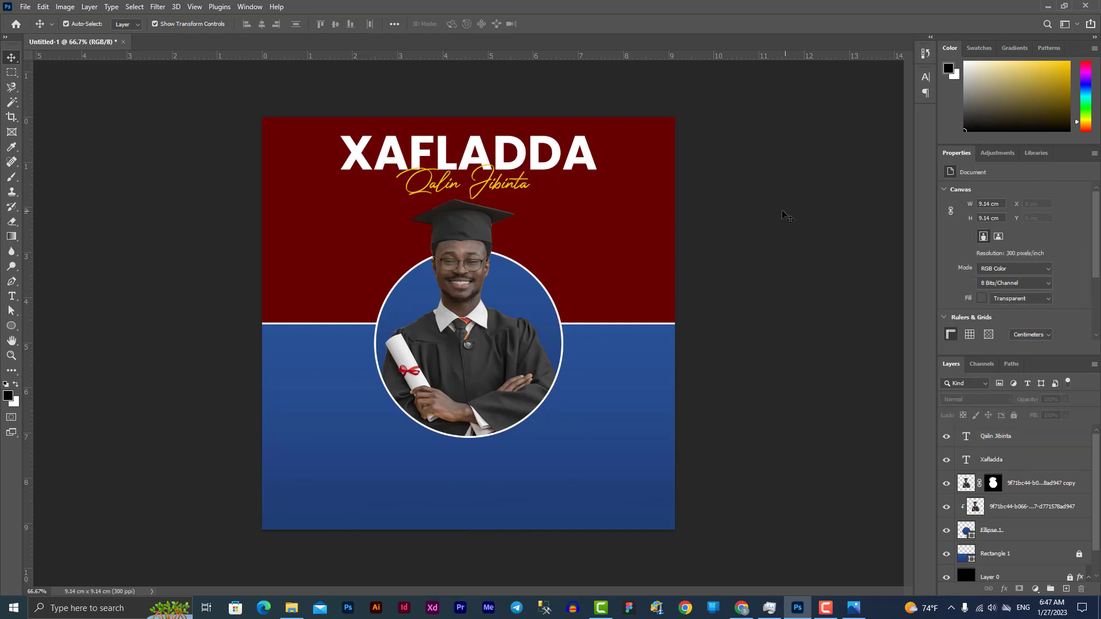
Duplicate the XAFLADDA headline and Qalin Jibinta pair down into the blue half
left_click(483, 187)
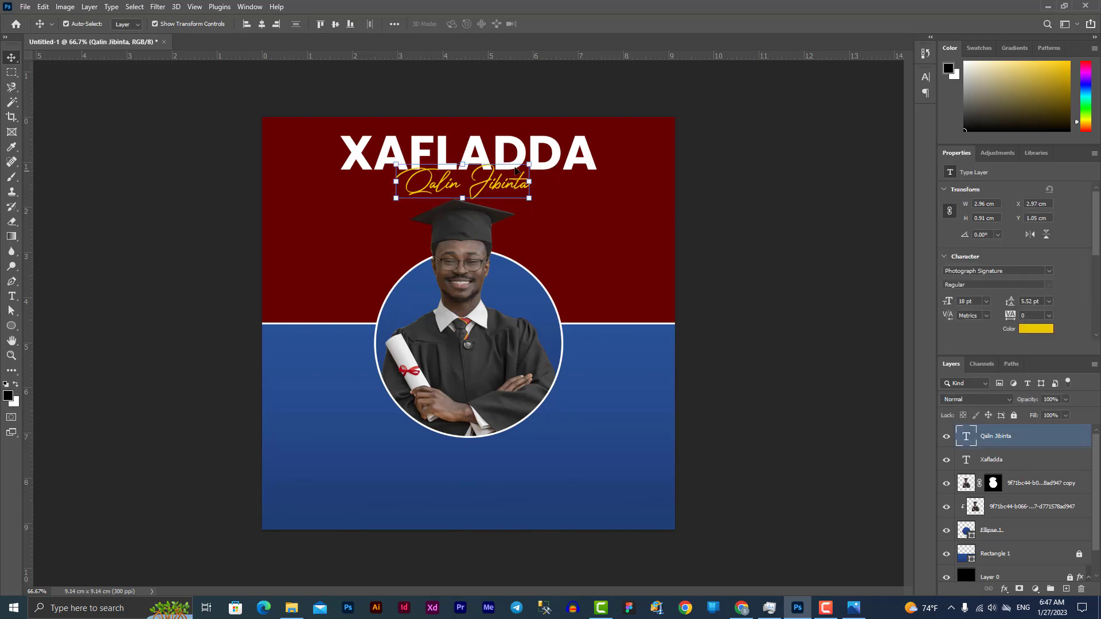
left_click(559, 154, "shift")
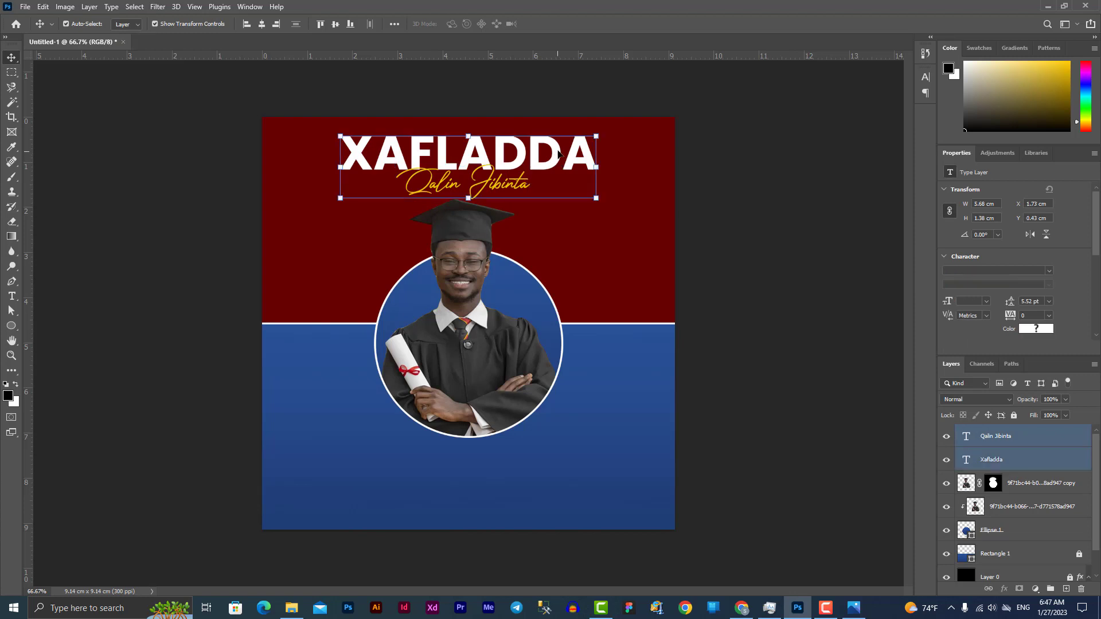
left_click_drag(560, 153, 563, 459)
left_click(763, 315)
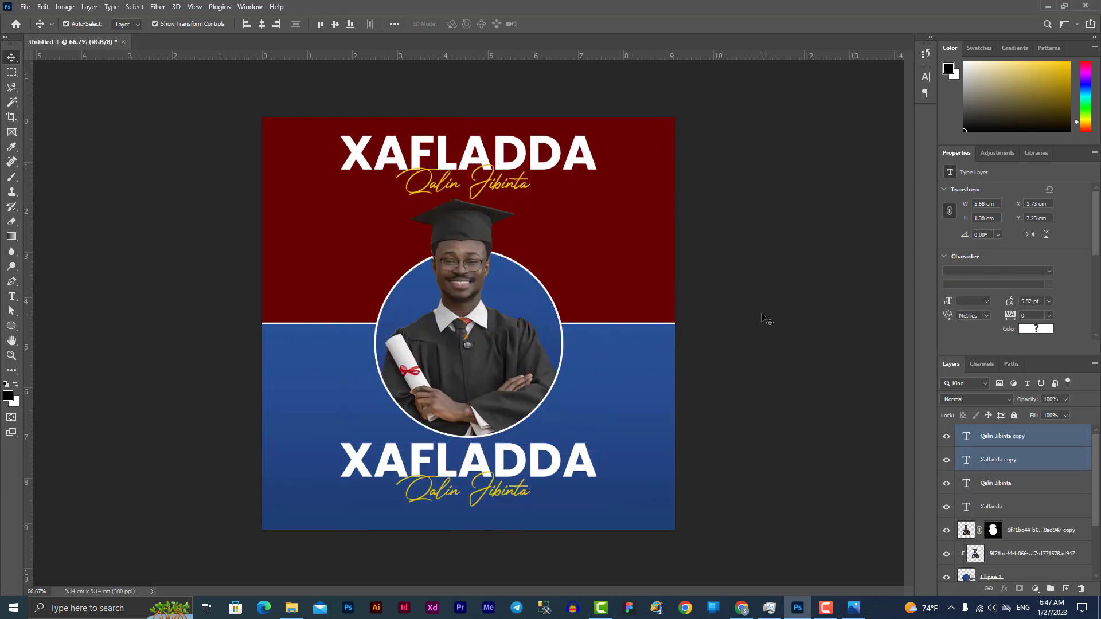
Replace the lower headline copy with the graduate's full name at 18 pt and nudge it up
double_click(490, 450)
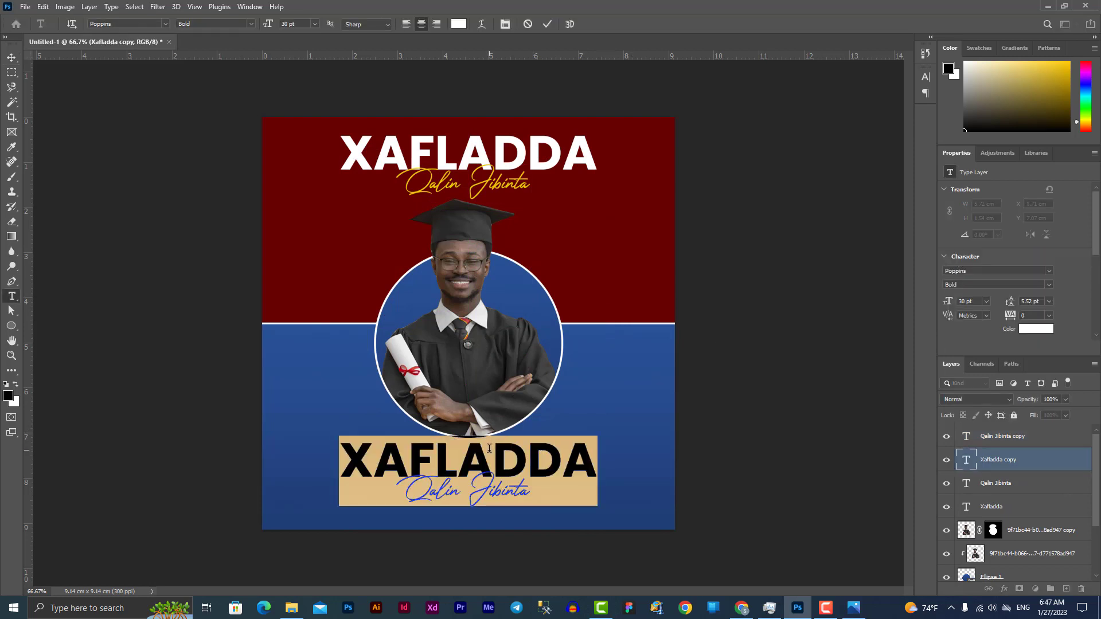
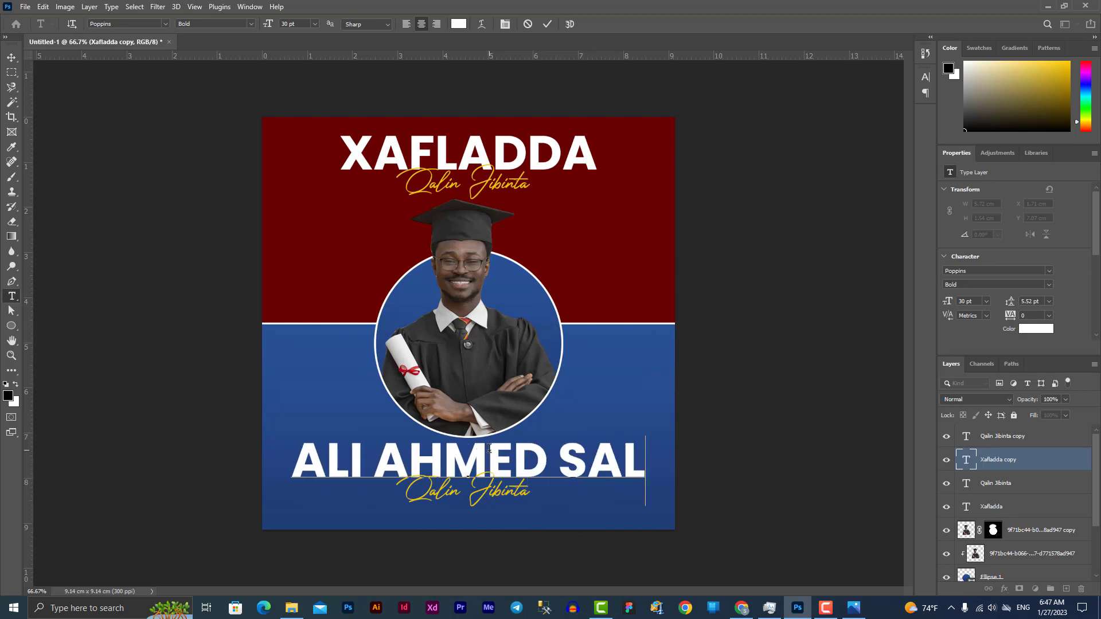
key("ctrl+a")
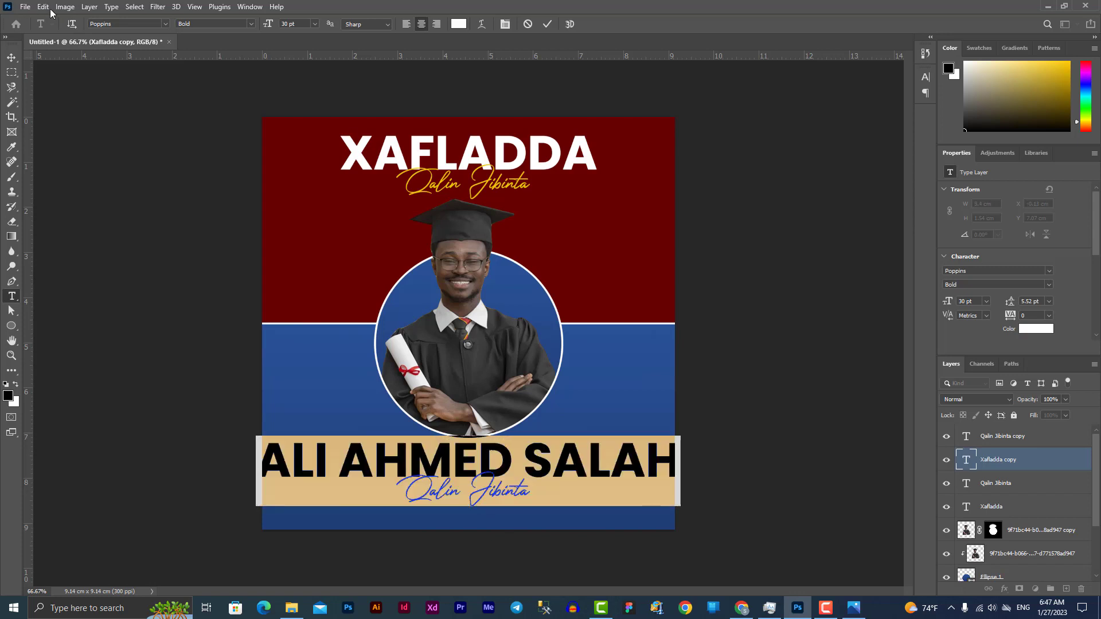
left_click(316, 24)
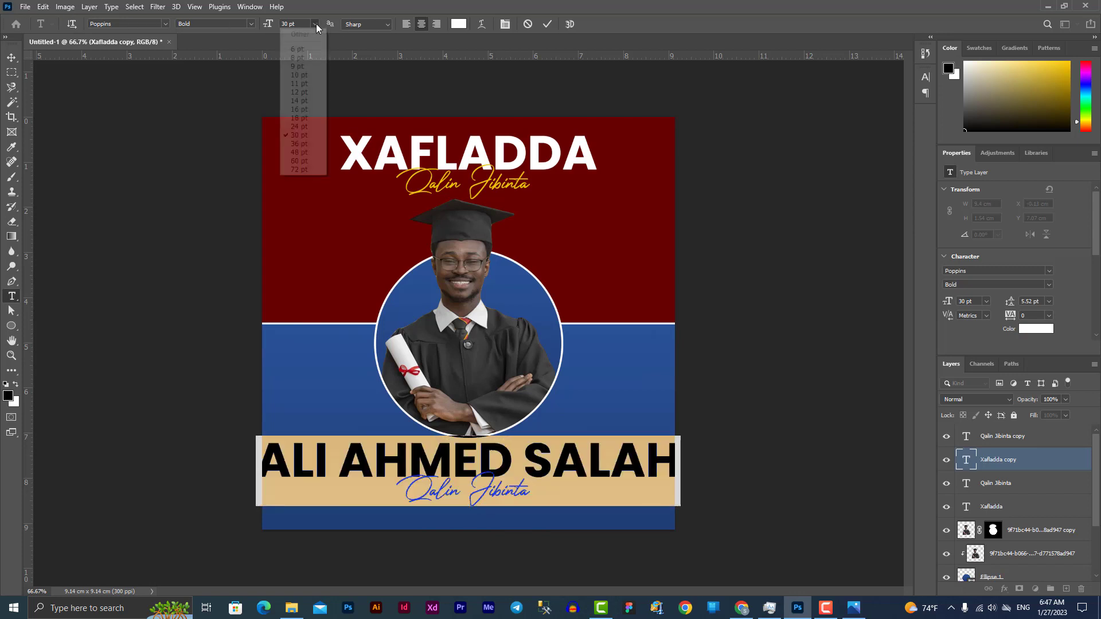
left_click(300, 118)
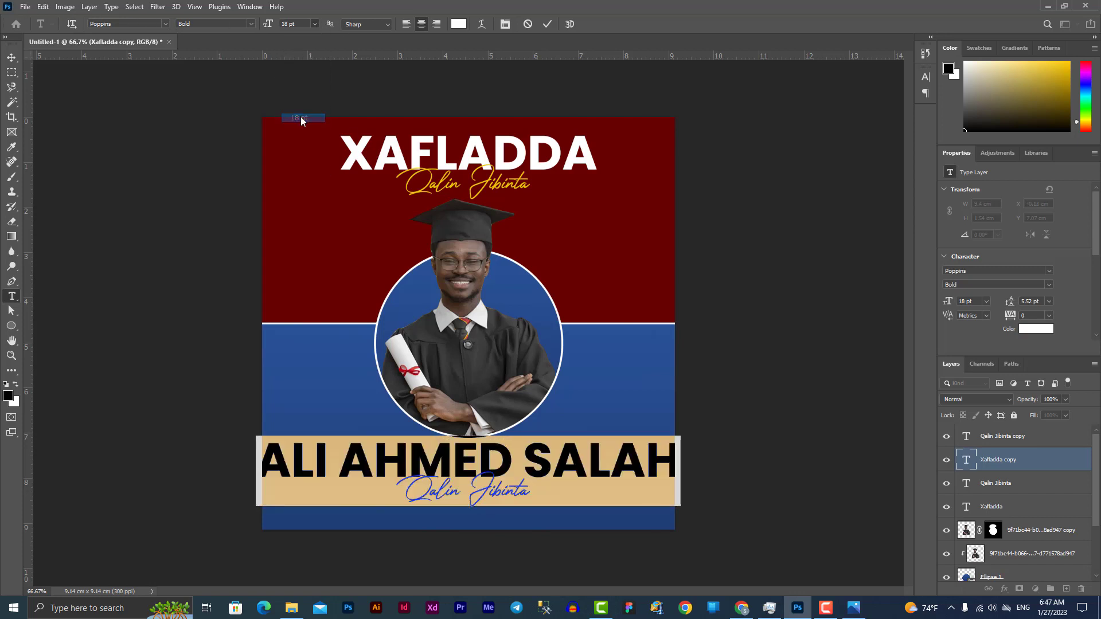
left_click(12, 57)
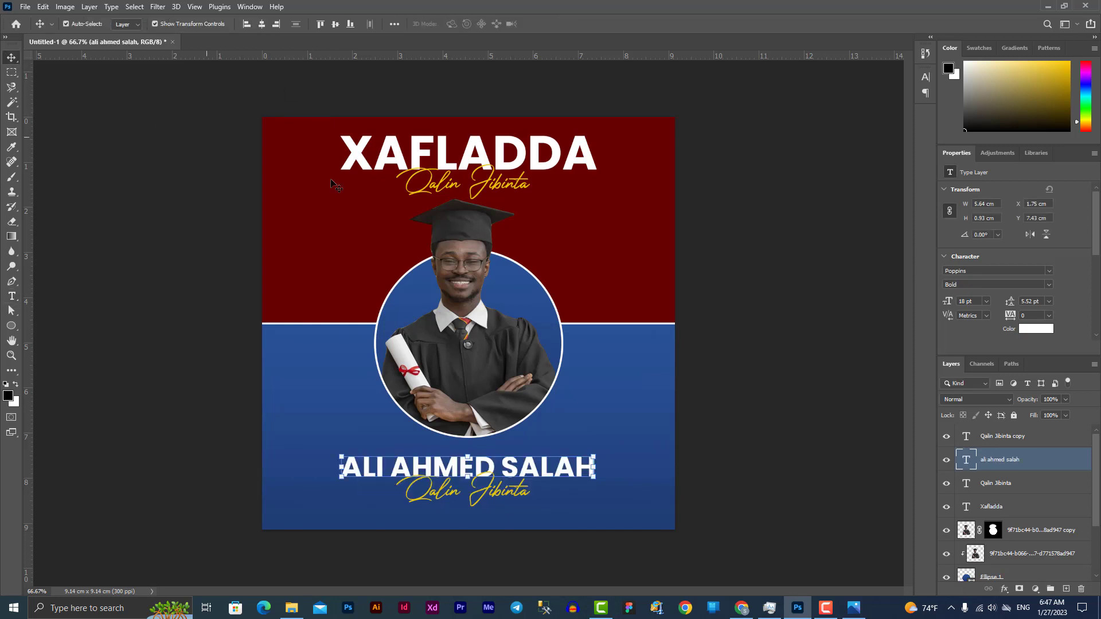
key("shift+Up")
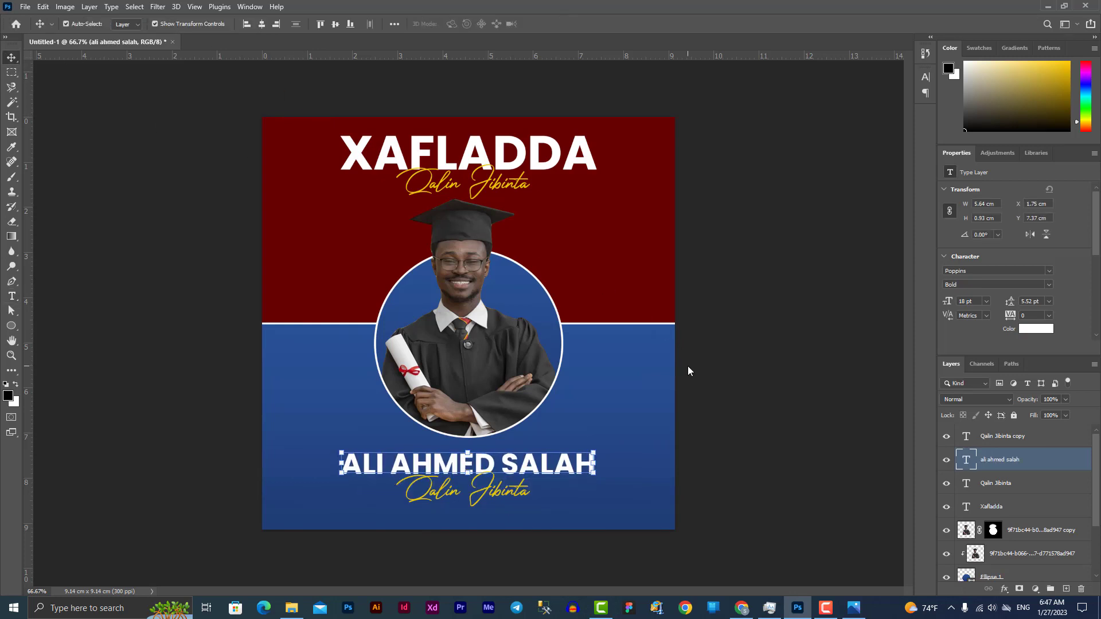
left_click_drag(610, 382, 501, 372)
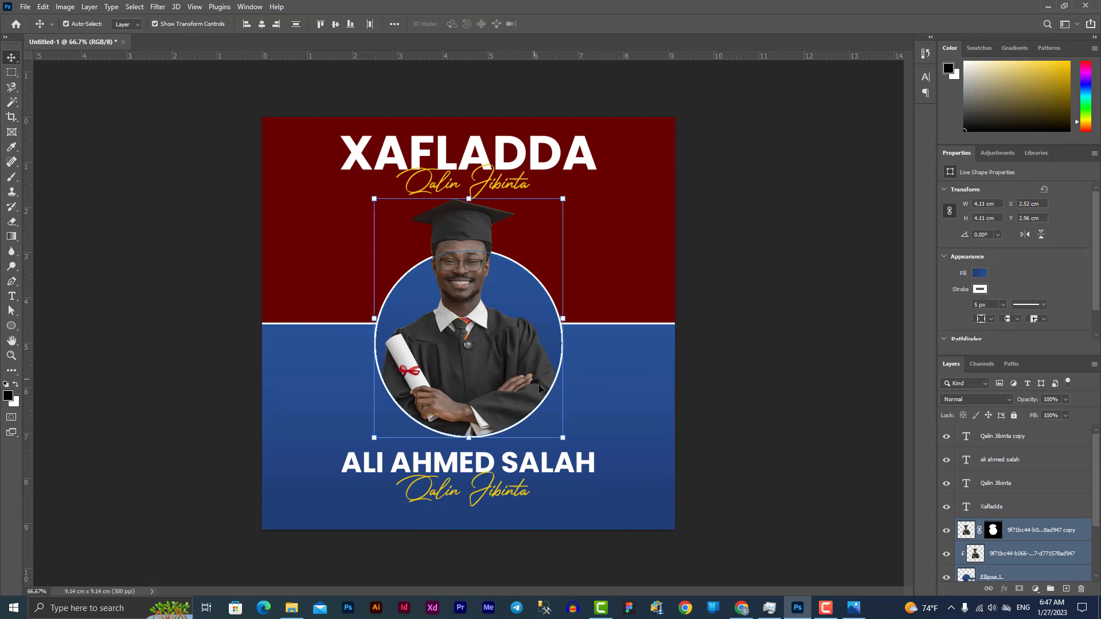
Scale the photo and circle to about 90% and raise the name line slightly
left_click_drag(562, 438, 549, 432)
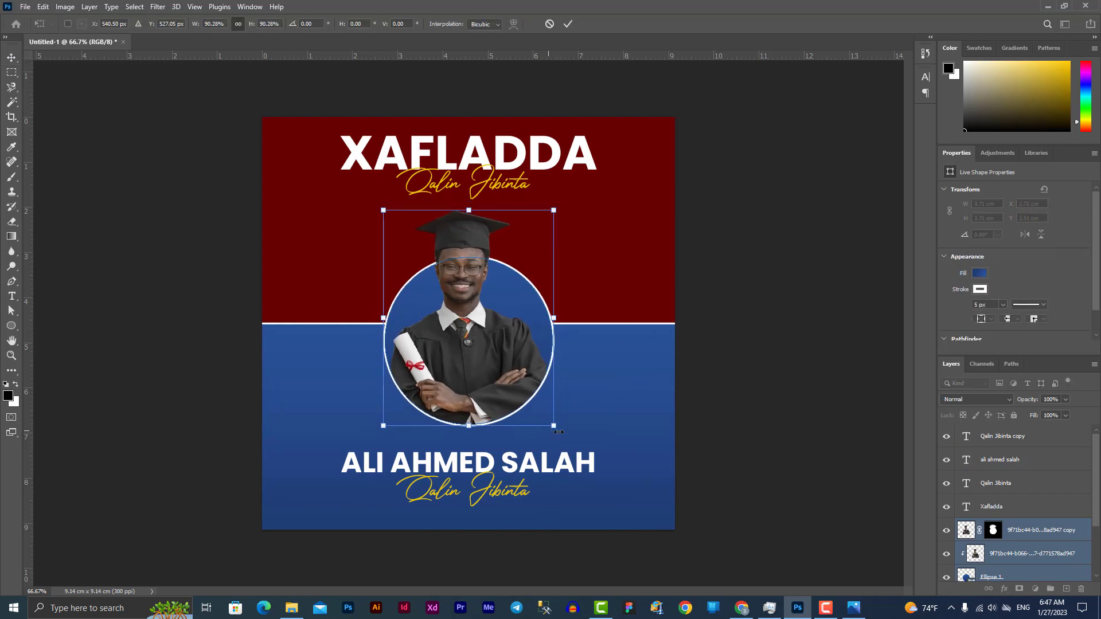
key("Return")
left_click(738, 407)
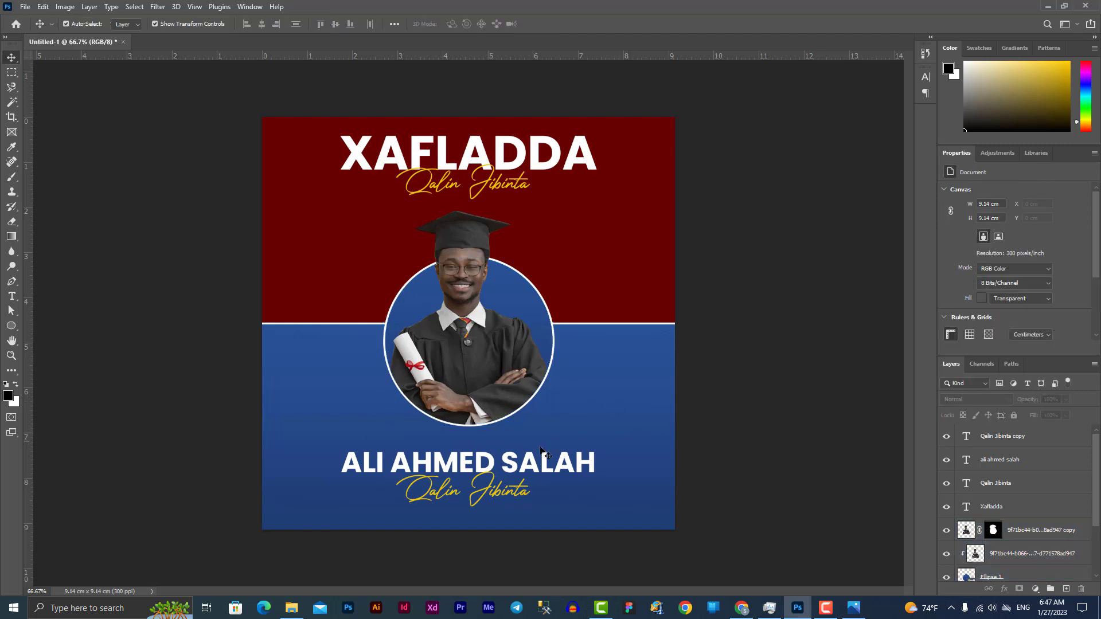
left_click_drag(529, 471, 528, 457)
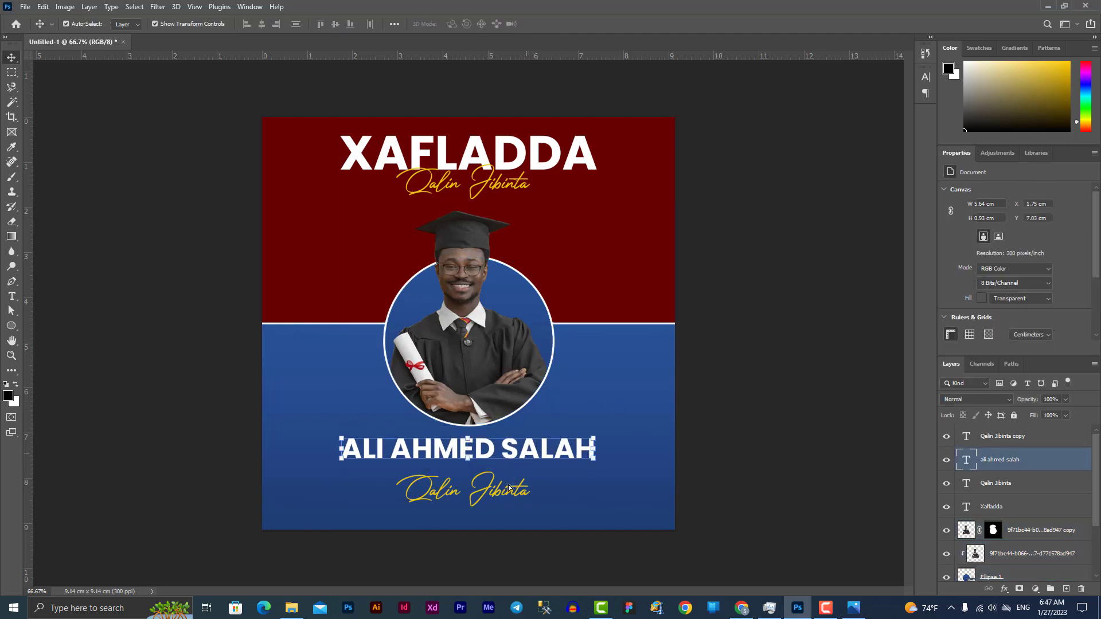
left_click(508, 494)
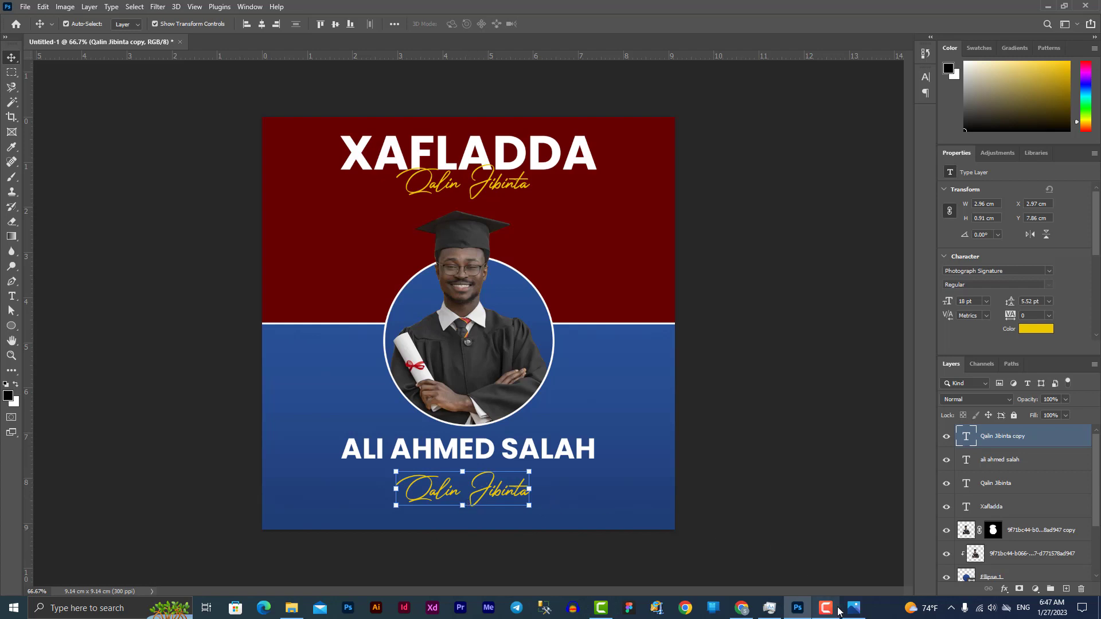
Retype the lower script tagline as 'HAMBALYO', nudge it up, and duplicate it below
double_click(465, 493)
type("A")
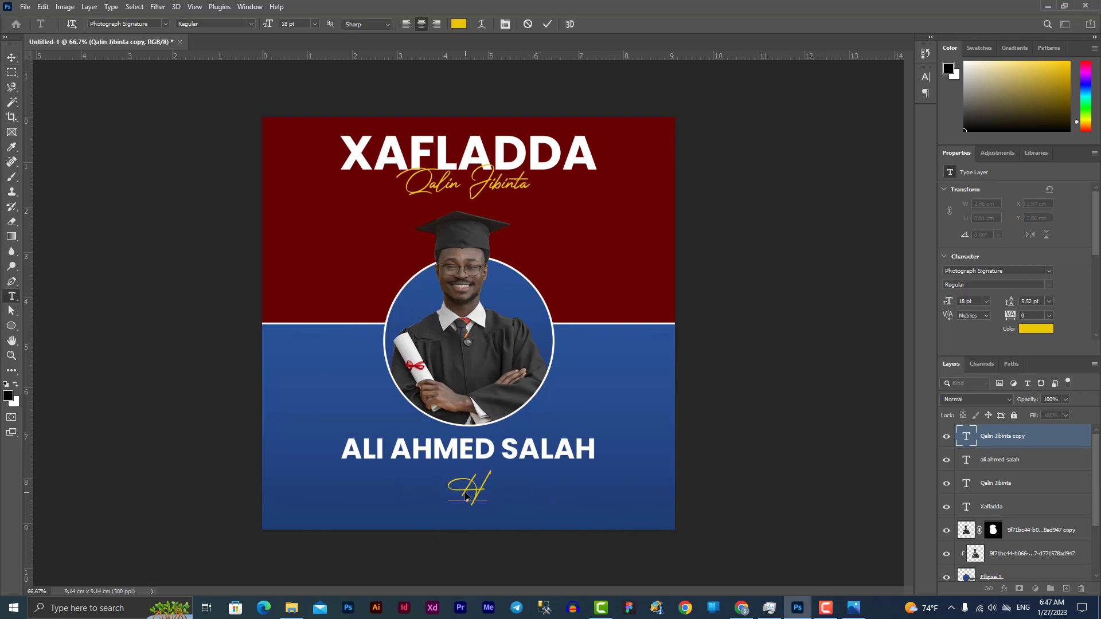
type("AM")
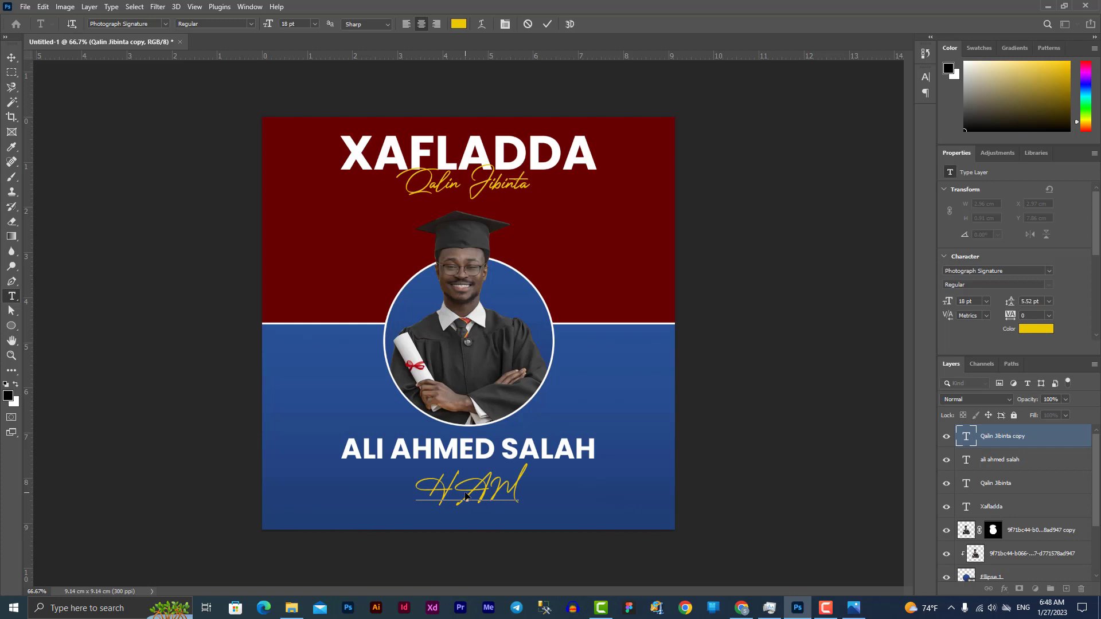
key("BackSpace")
type("MBALYO")
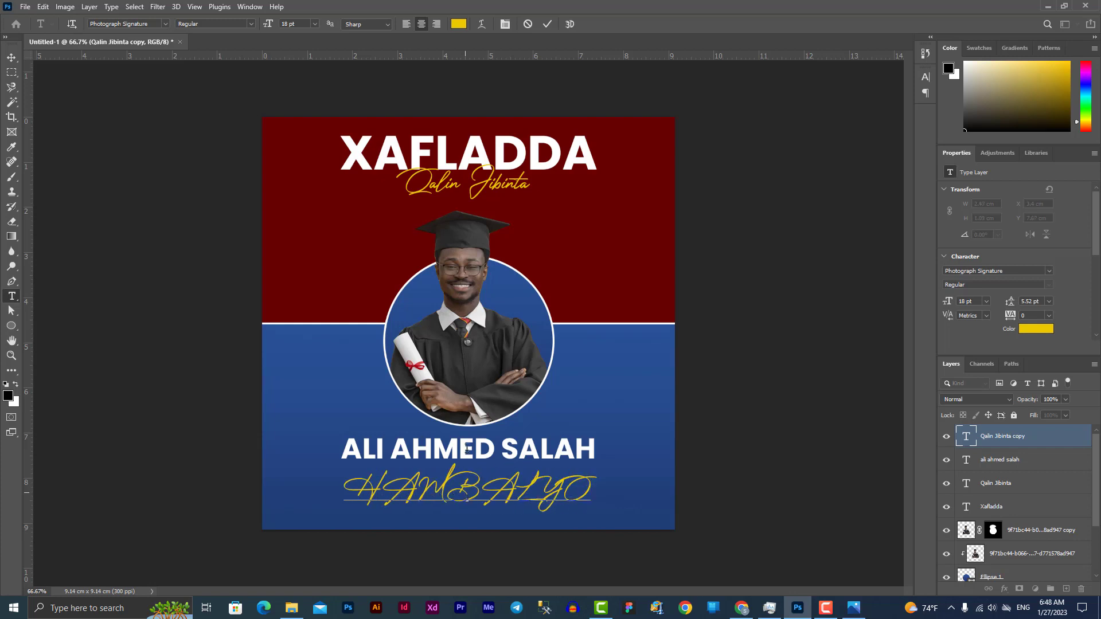
left_click(12, 57)
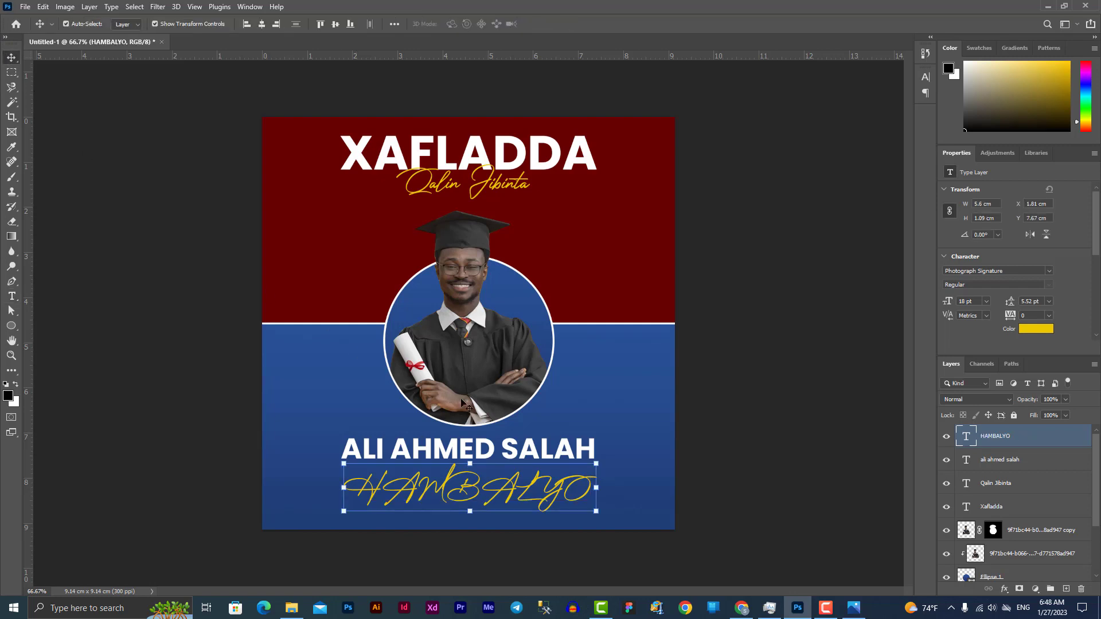
key("shift+Up")
key("shift+Up")
key("shift+Up")
key("shift+Up")
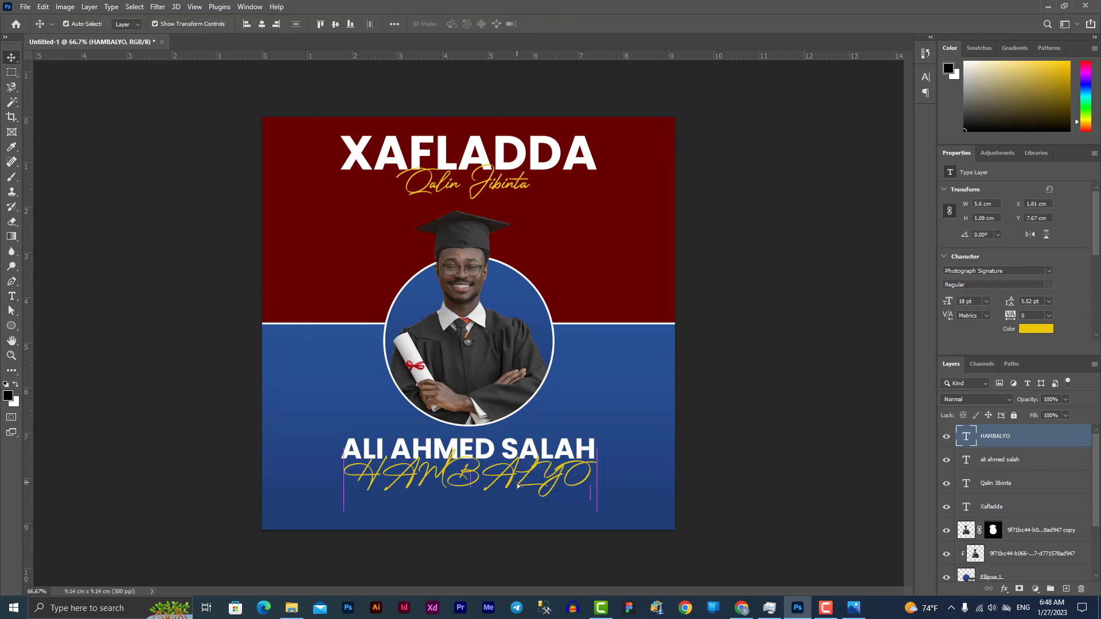
left_click_drag(506, 497, 505, 536)
Retype the duplicated script line as 'End of University' and nudge it slightly up-left
double_click(476, 515)
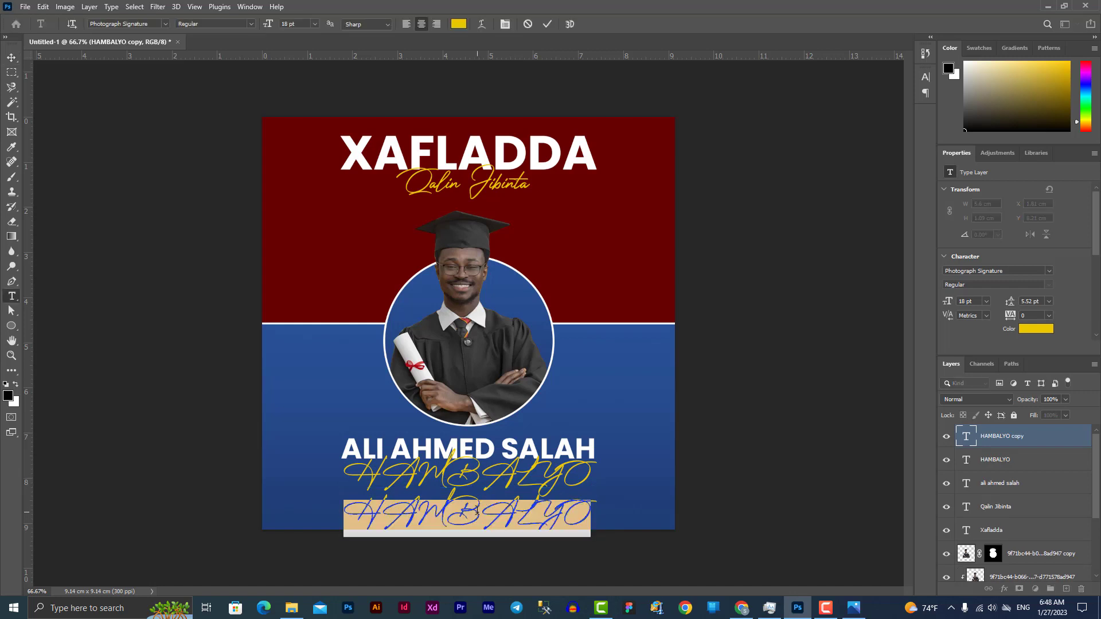
type("e")
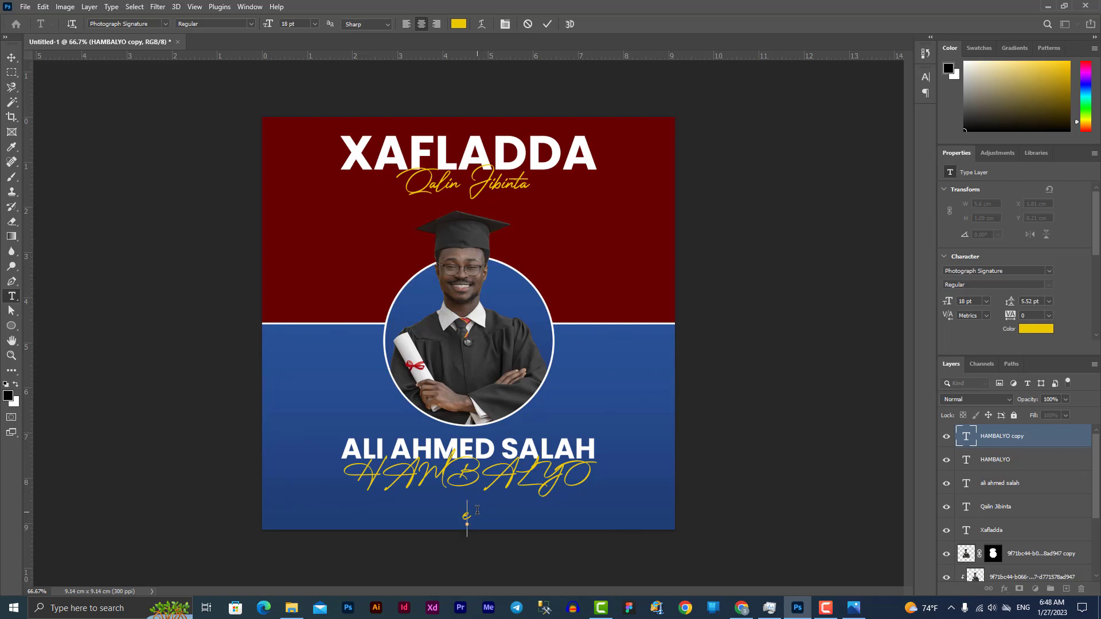
type("End of Unu")
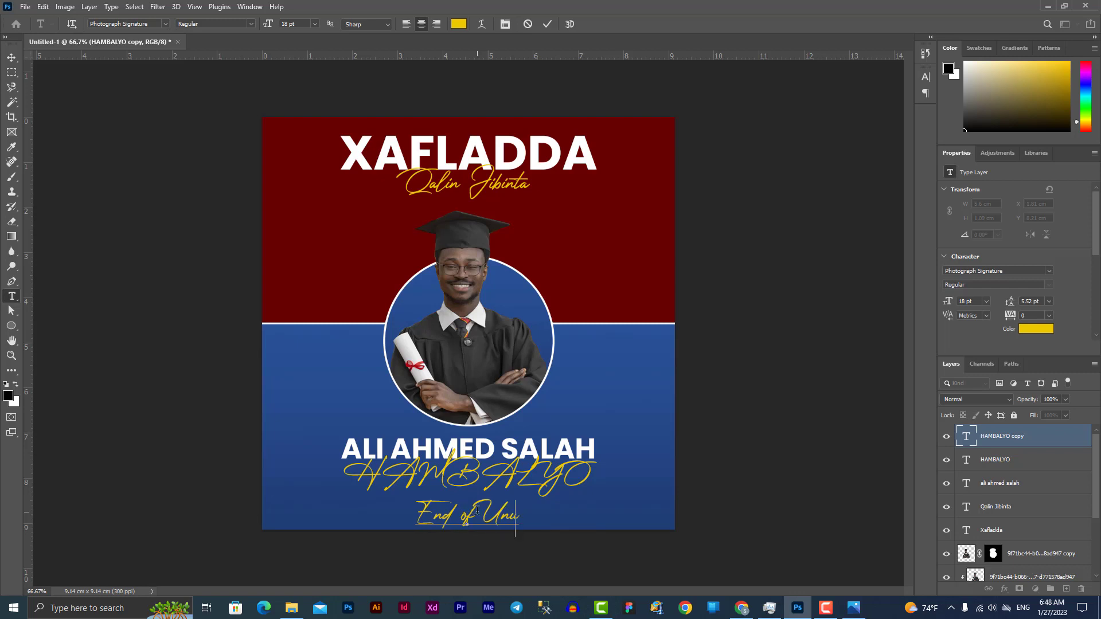
key("BackSpace")
type("ive")
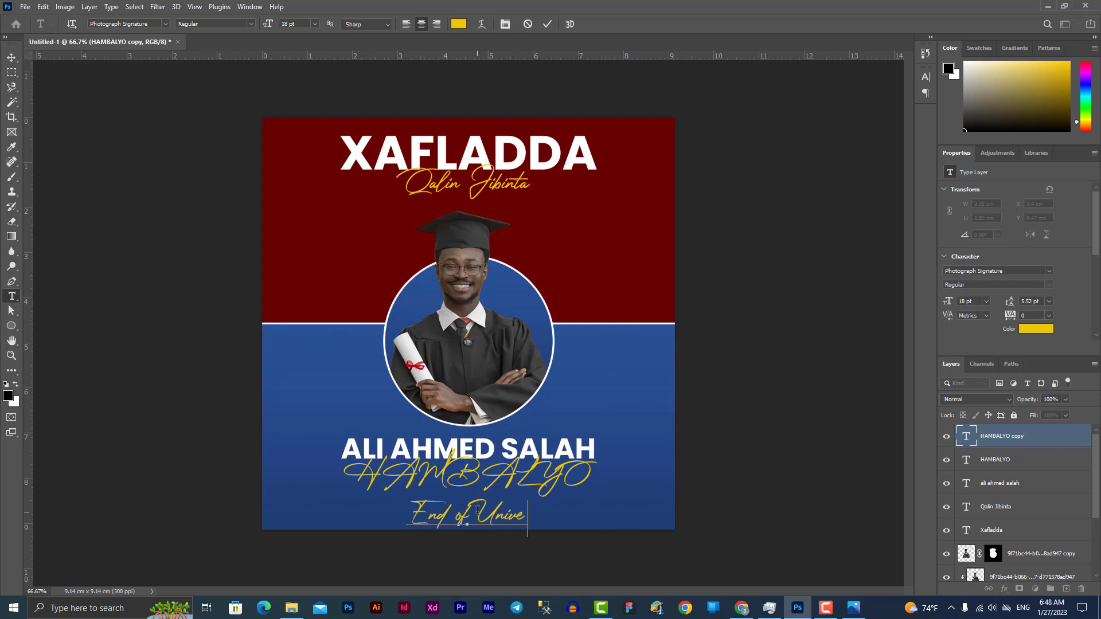
type("rsity")
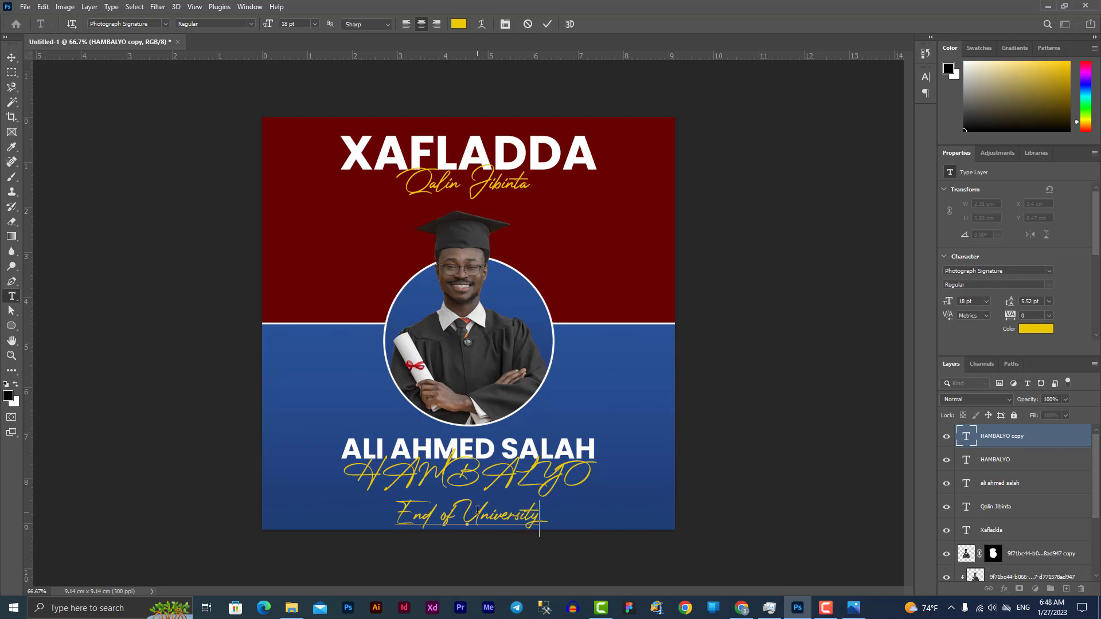
left_click(12, 58)
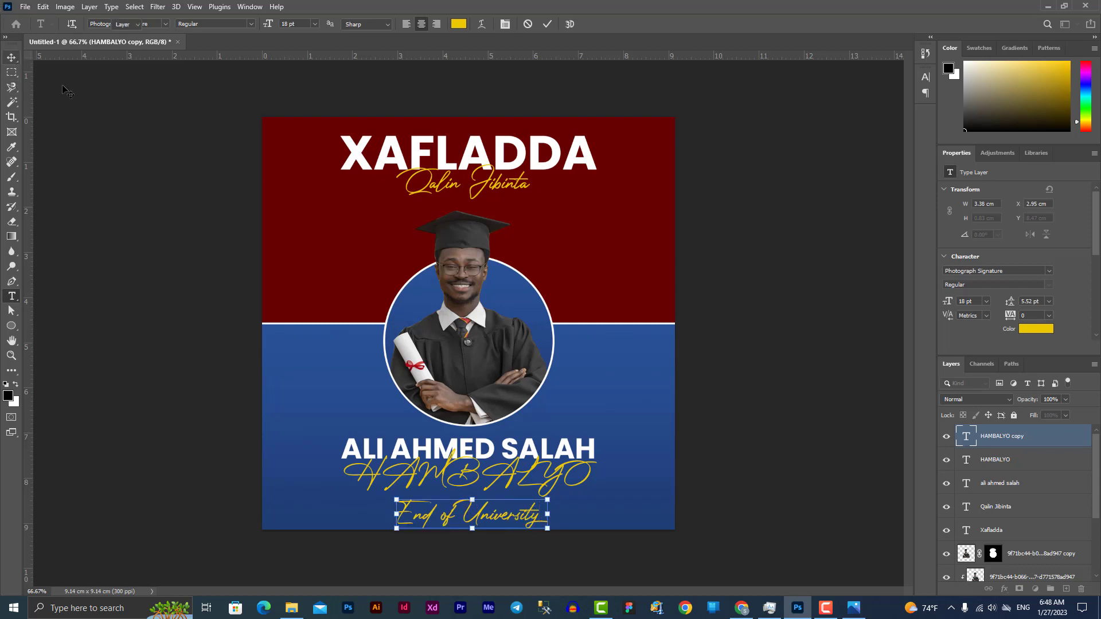
left_click_drag(514, 527, 511, 524)
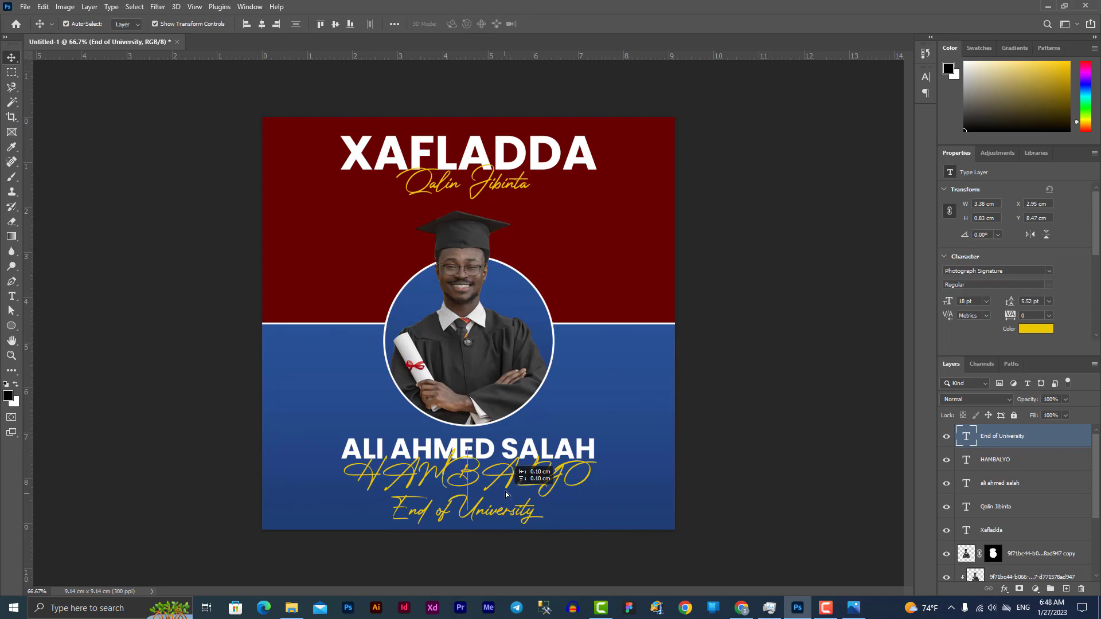
left_click(513, 472)
Change the HAMBALYO text to Poppins Bold at 30 pt
double_click(513, 472)
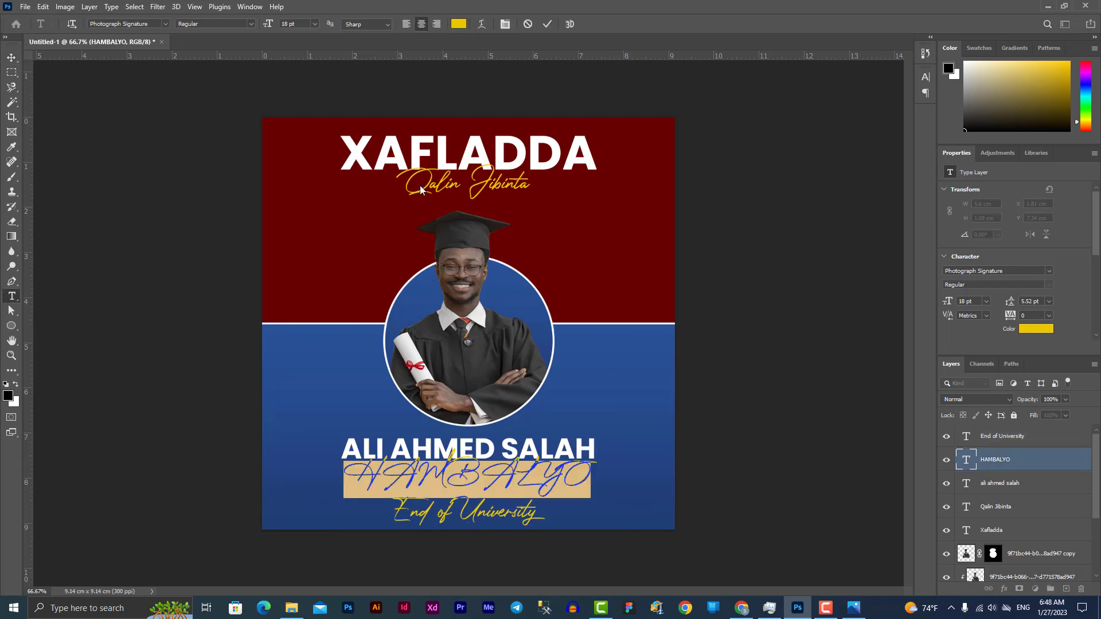
left_click(141, 24)
type("po")
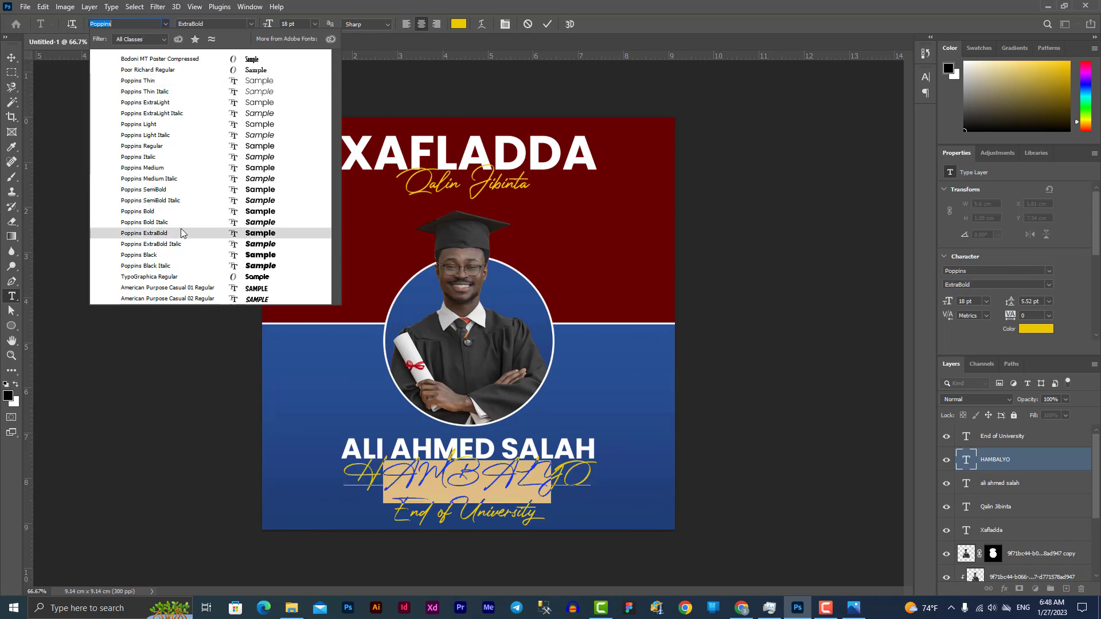
left_click(190, 212)
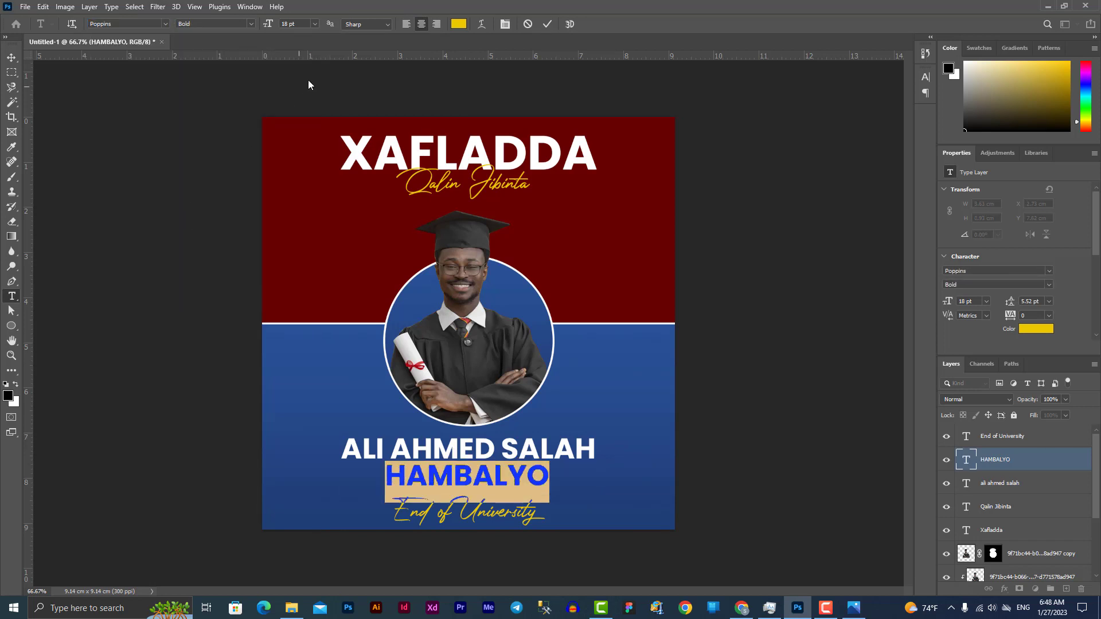
left_click(315, 24)
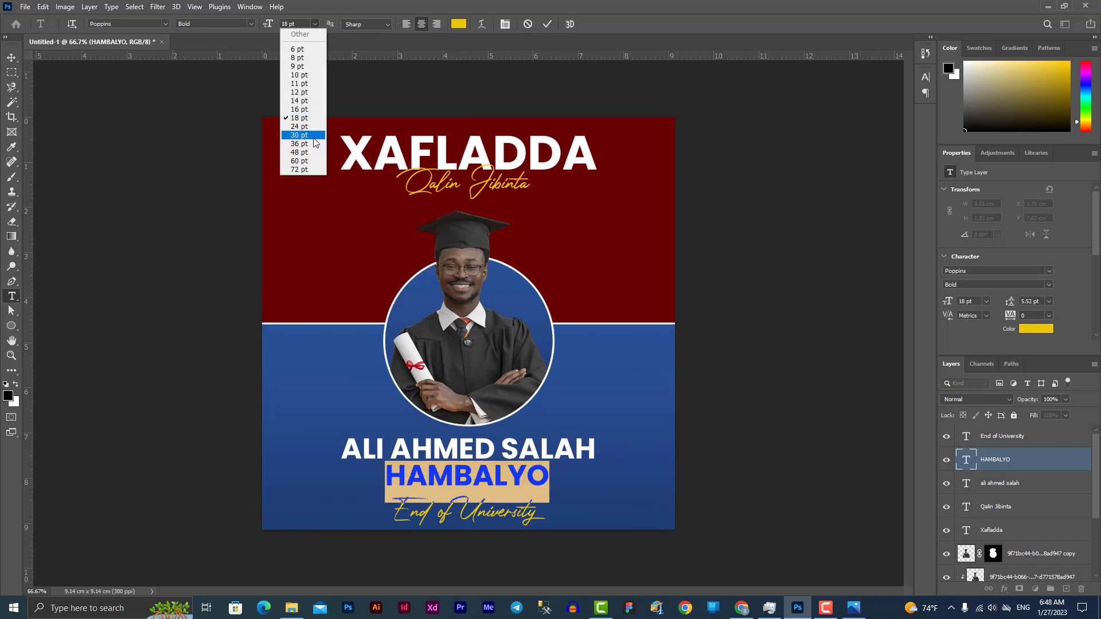
left_click(311, 127)
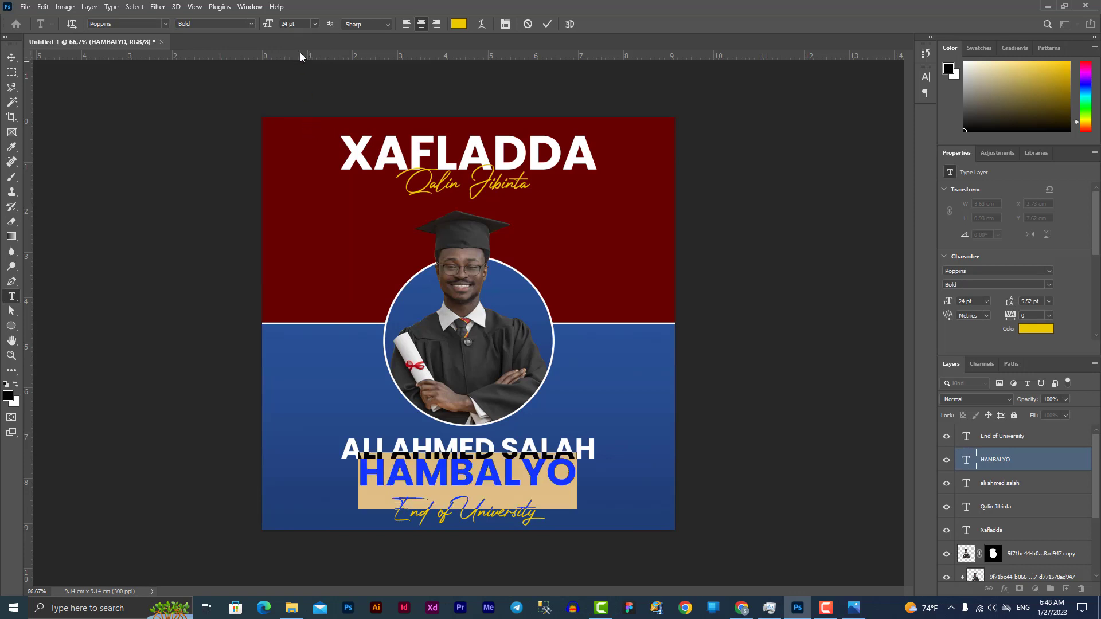
left_click(314, 24)
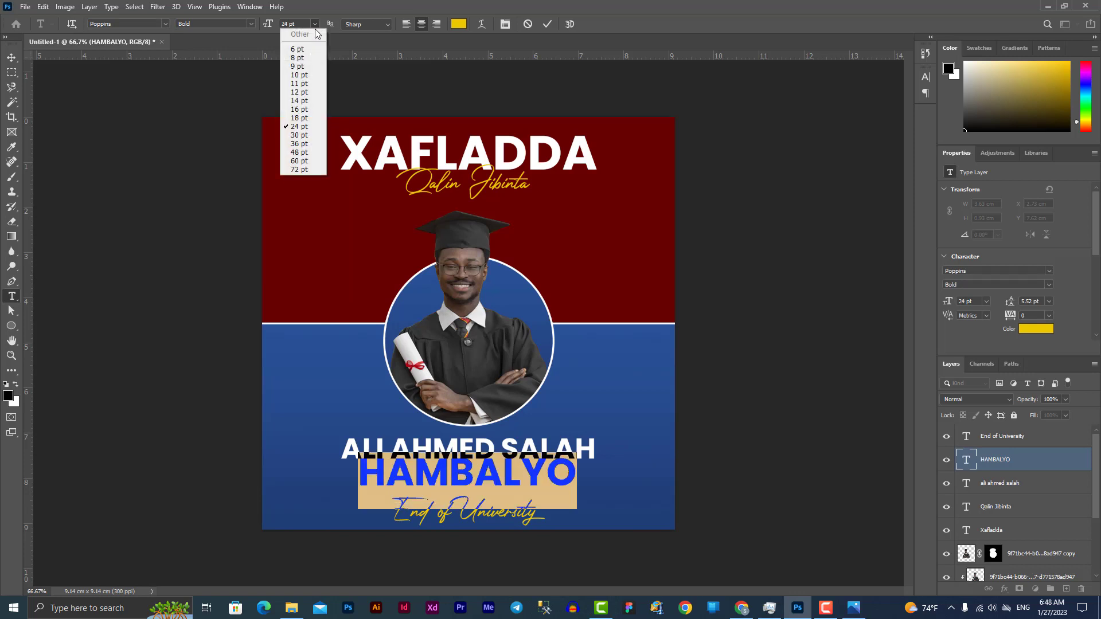
left_click(305, 138)
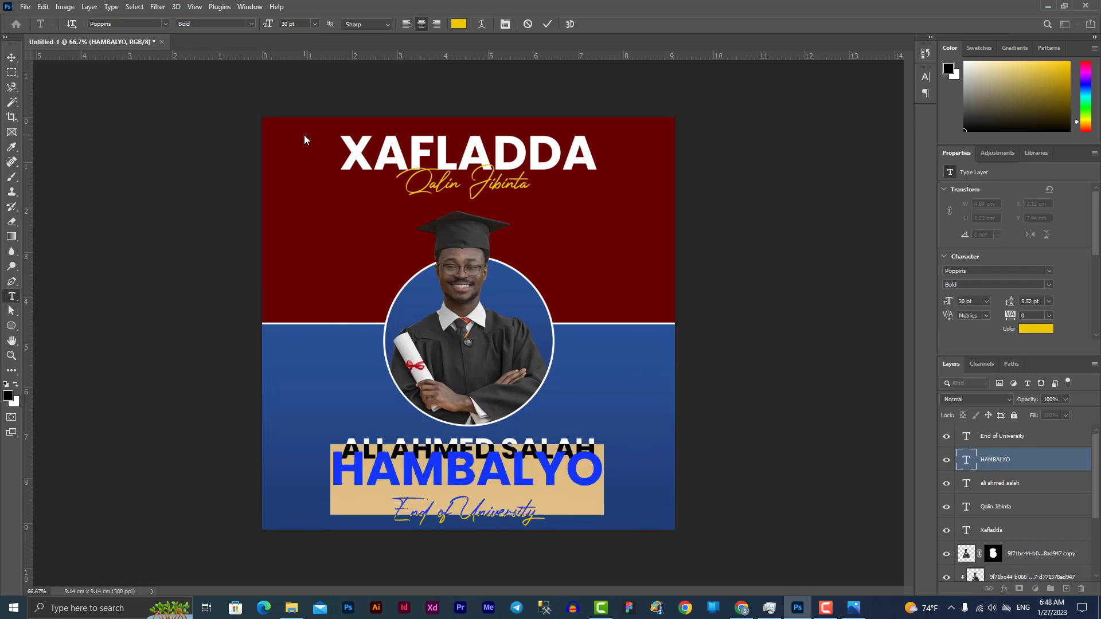
left_click(12, 58)
left_click(783, 363)
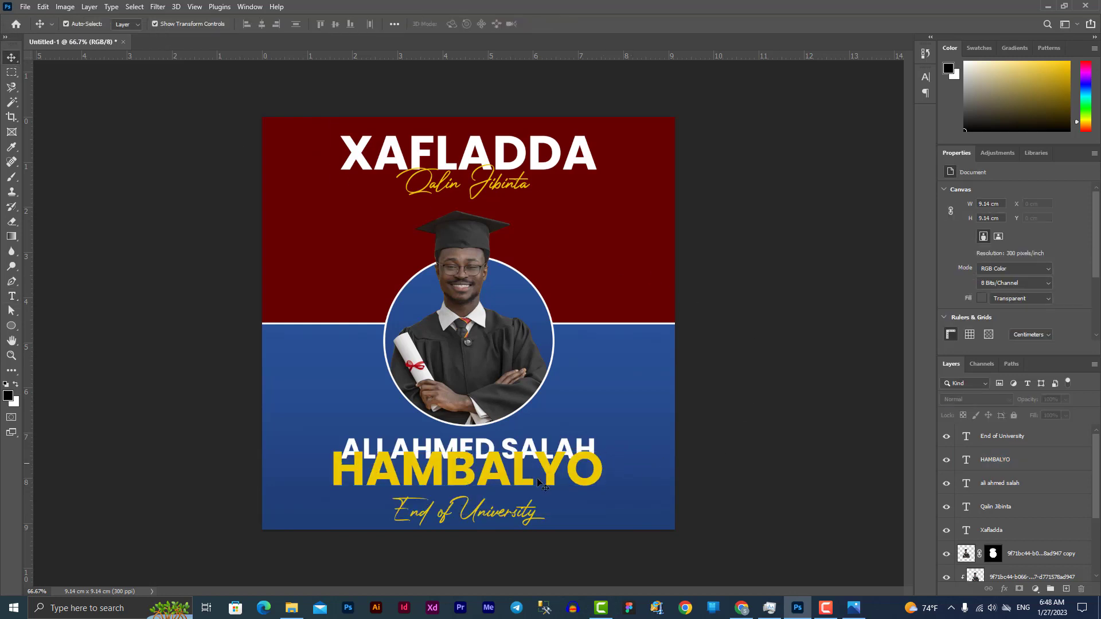
double_click(456, 516)
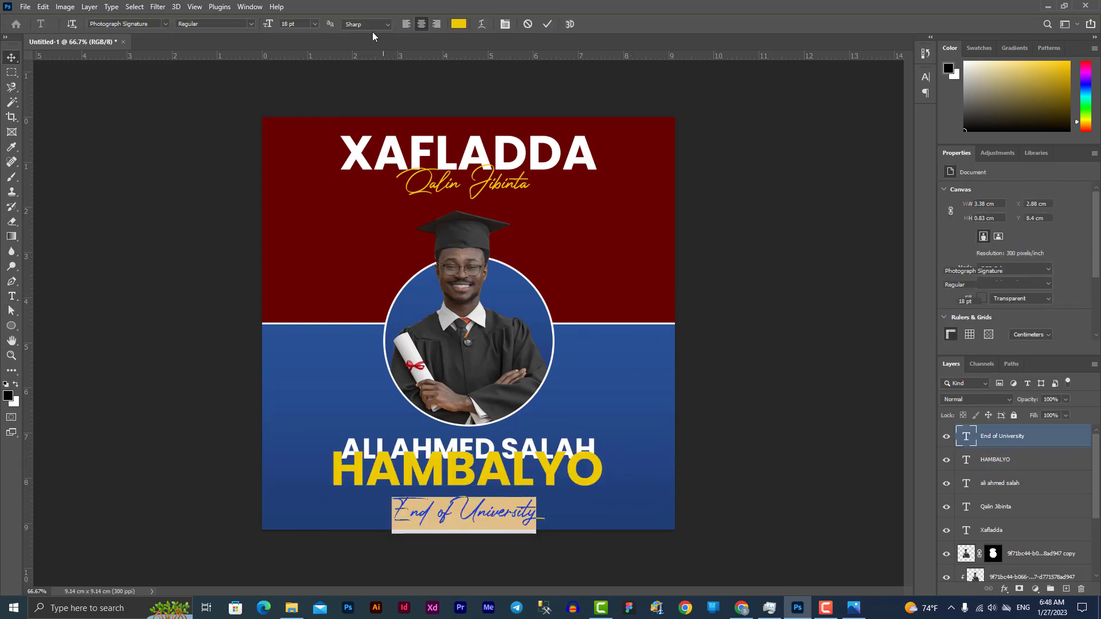
Colour 'End of University' white (ffffff) and reposition it just under HAMBALYO
left_click(461, 24)
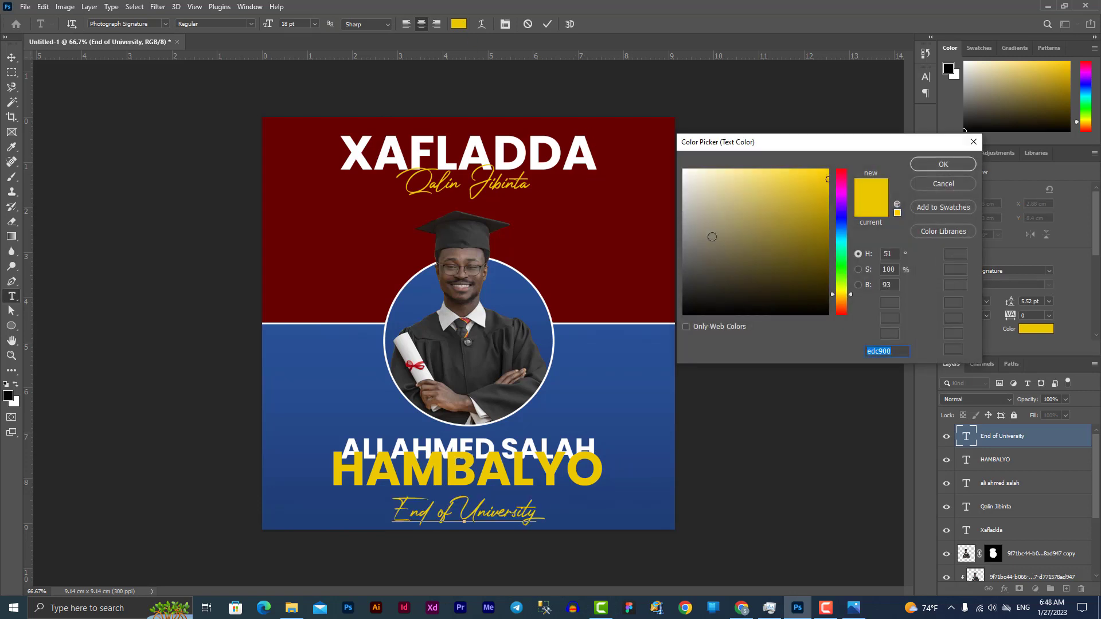
type("ffffff")
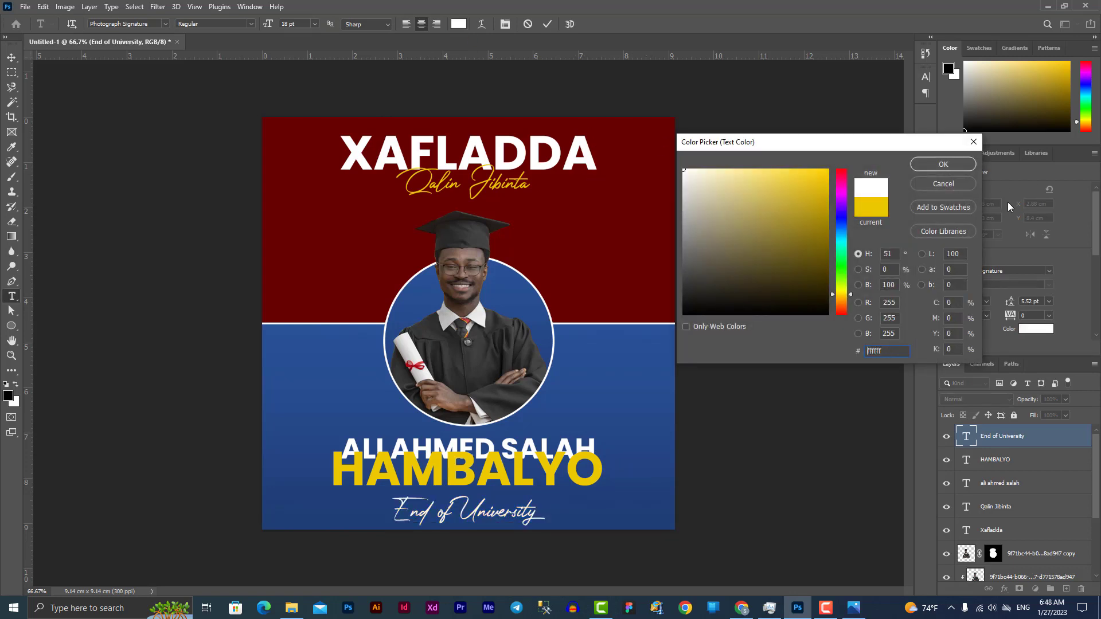
left_click(943, 165)
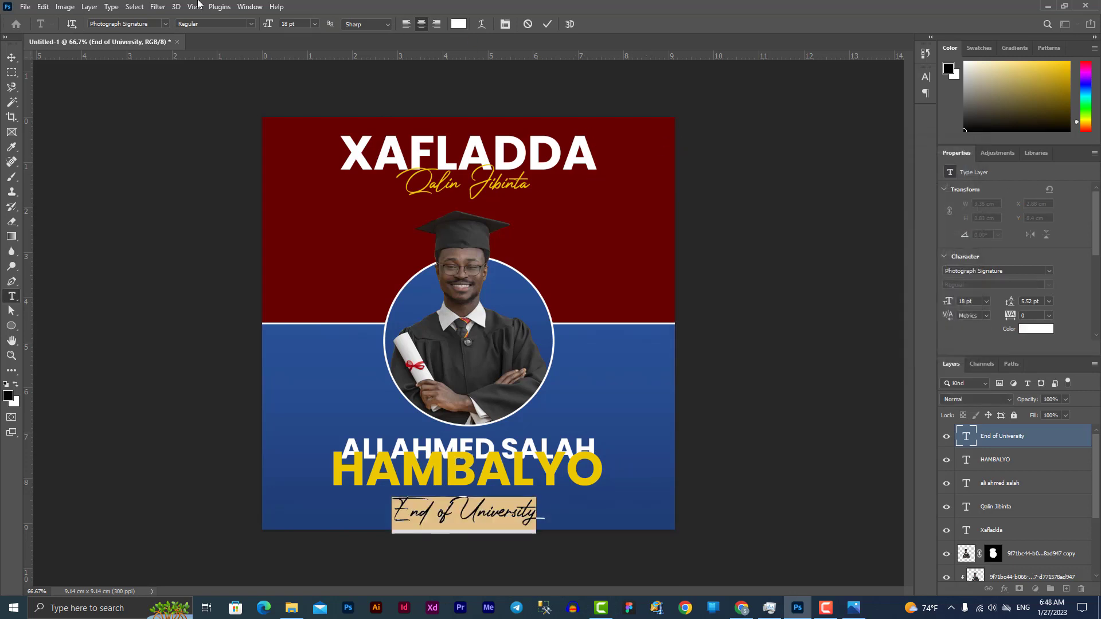
left_click(11, 57)
mouse_move(511, 515)
left_mouse_down()
mouse_move(508, 487)
mouse_move(508, 515)
left_mouse_up()
left_click(750, 462)
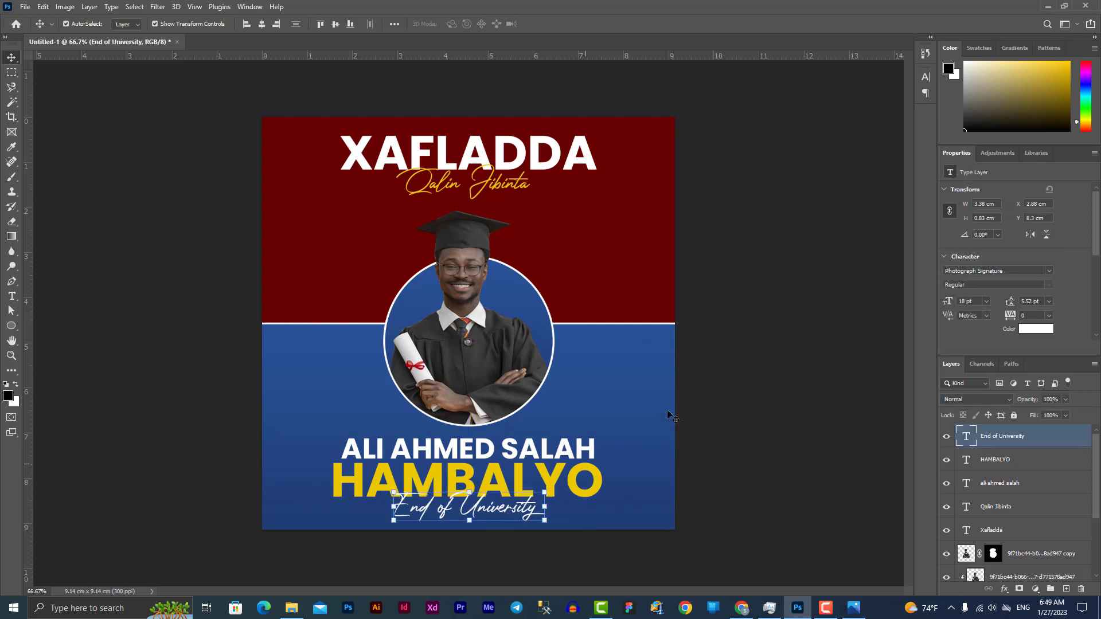
left_click(803, 326)
left_click(503, 516)
Nudge the photo circle and name block up, and the XAFLADDA heading pair down slightly
left_click_drag(519, 554, 459, 456)
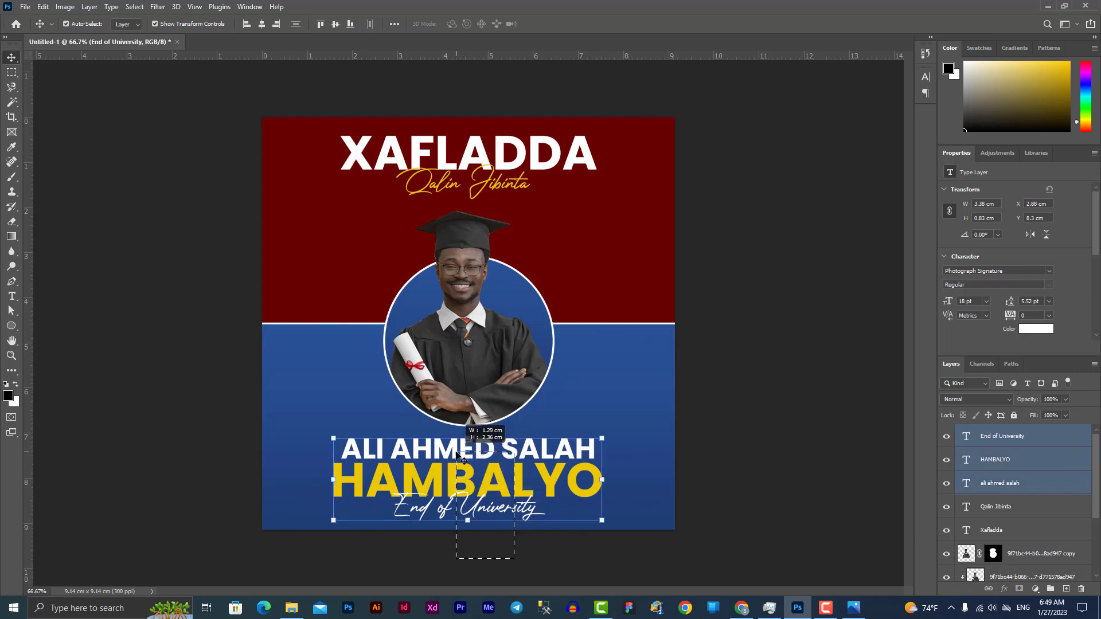
key("Up")
key("Up")
key("Up")
key("Up")
key("Up")
key("Up")
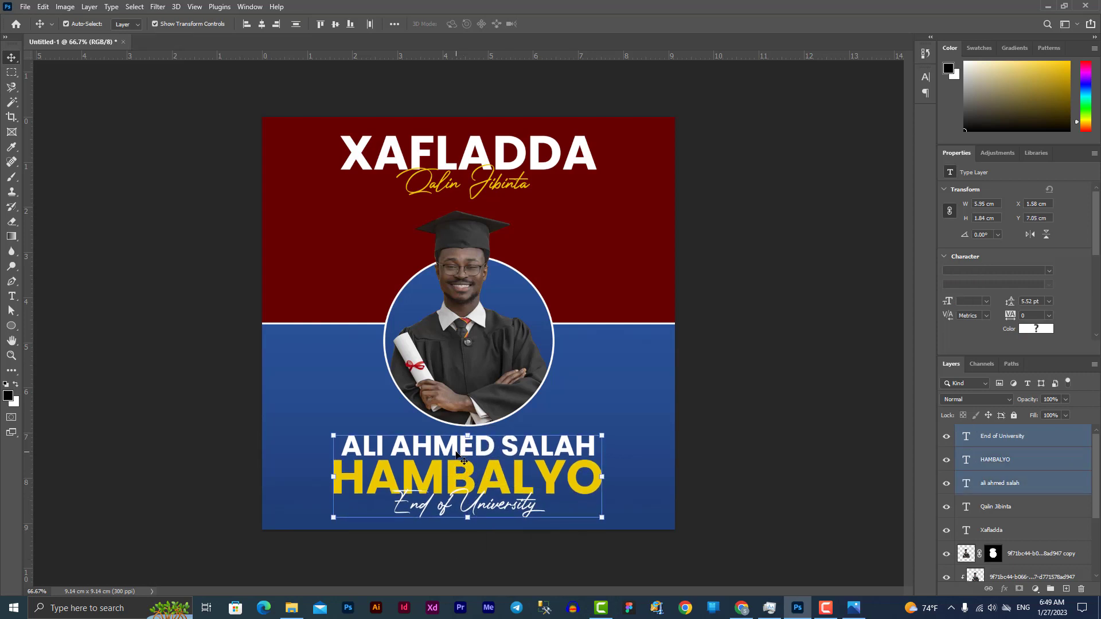
left_click(574, 367)
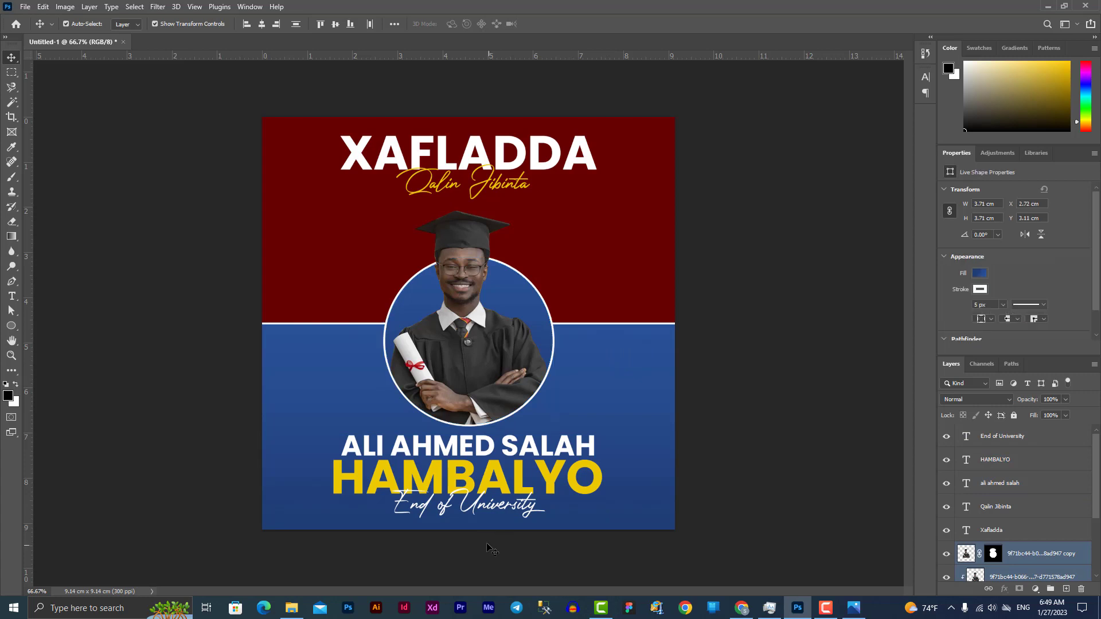
left_click_drag(489, 546, 479, 362)
key("Up")
key("Up")
key("Up")
key("Up")
key("Up")
key("Up")
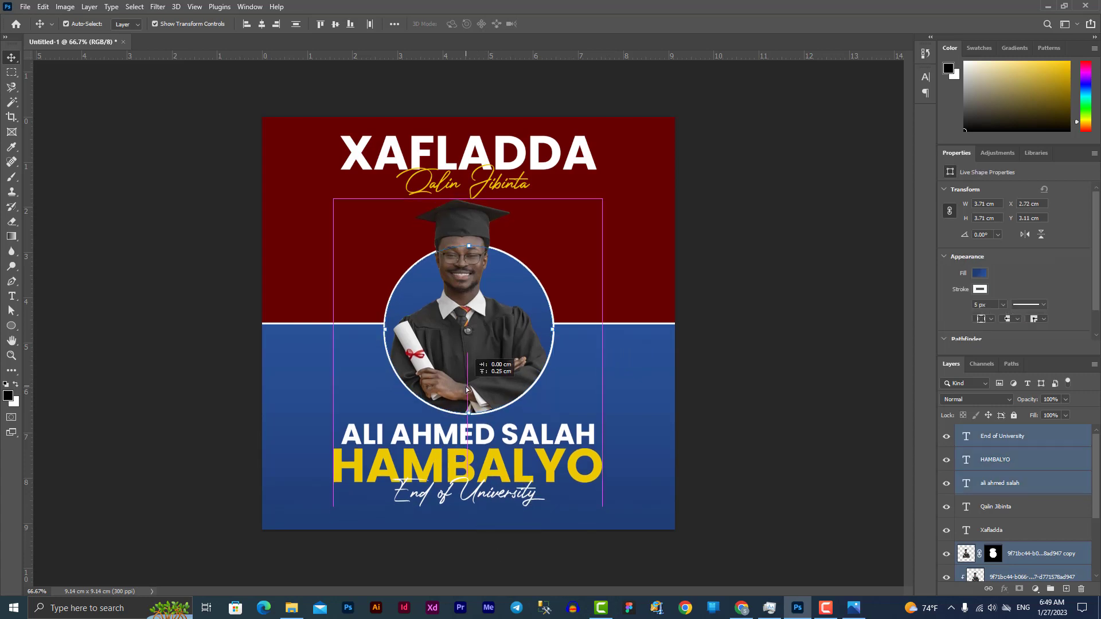
left_click_drag(464, 104, 484, 187)
key("shift+Down")
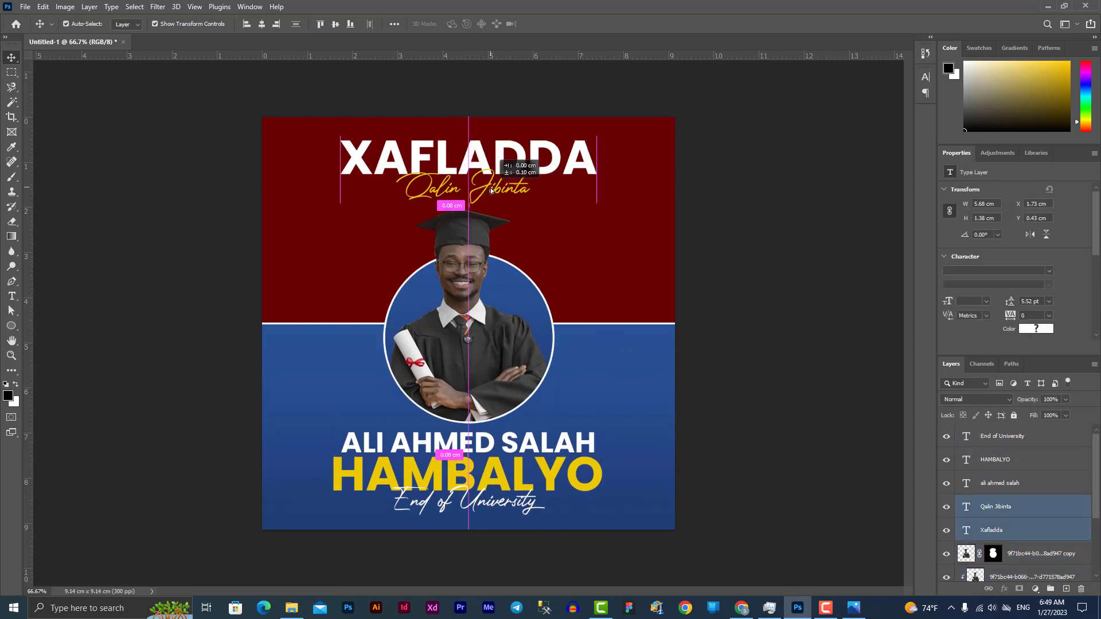
left_click(812, 277)
Centre HAMBALYO, End of University and the name line horizontally on the canvas
left_click(481, 157)
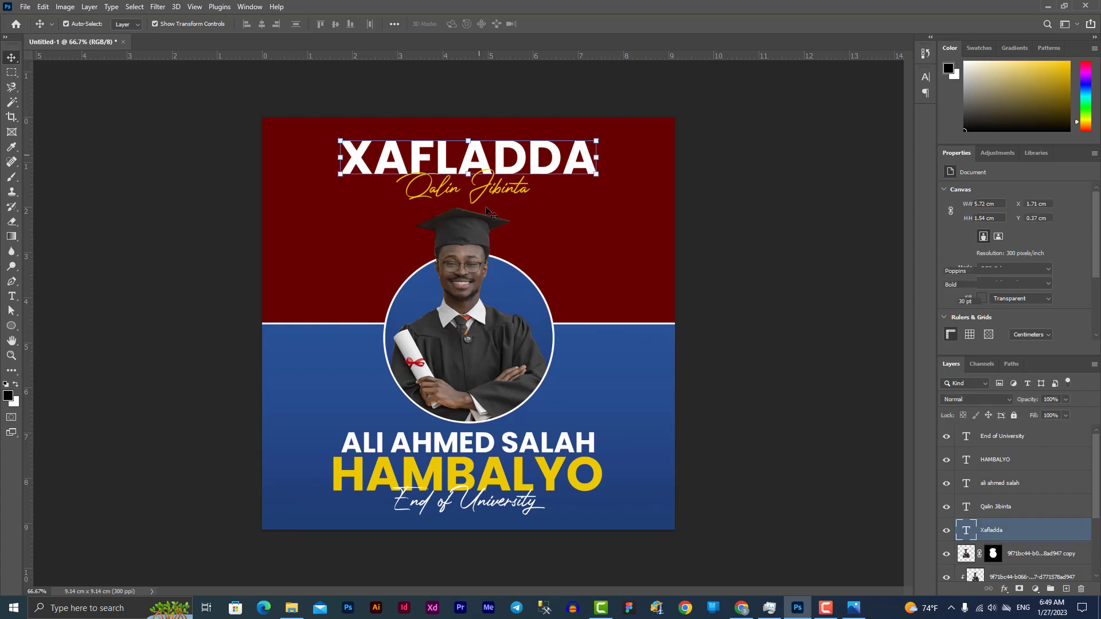
left_click(524, 479)
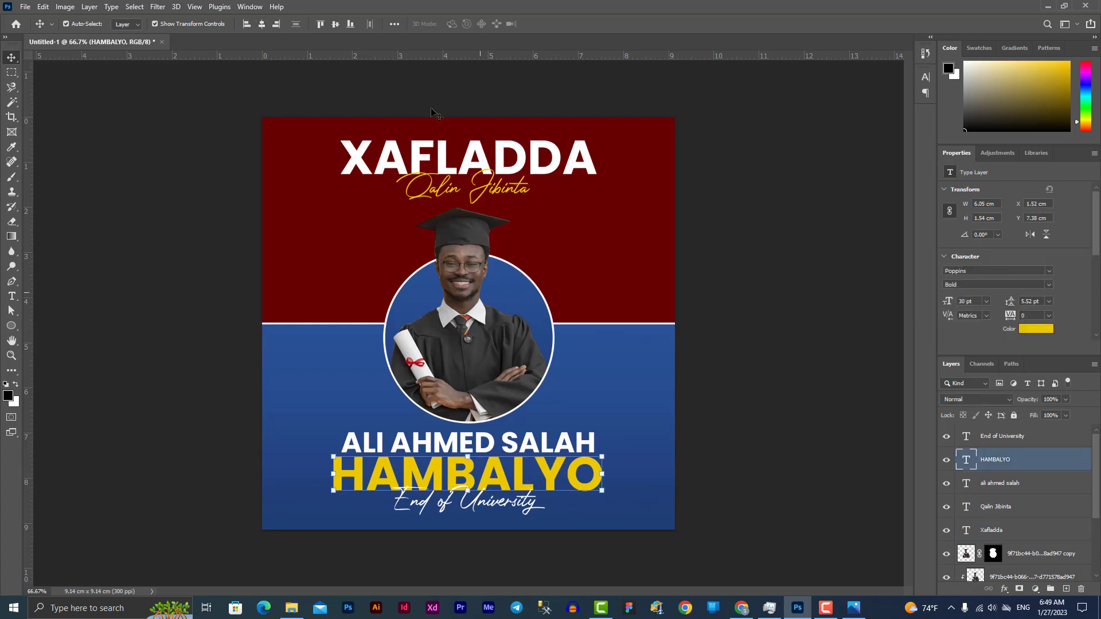
left_click(262, 24)
left_click(537, 516)
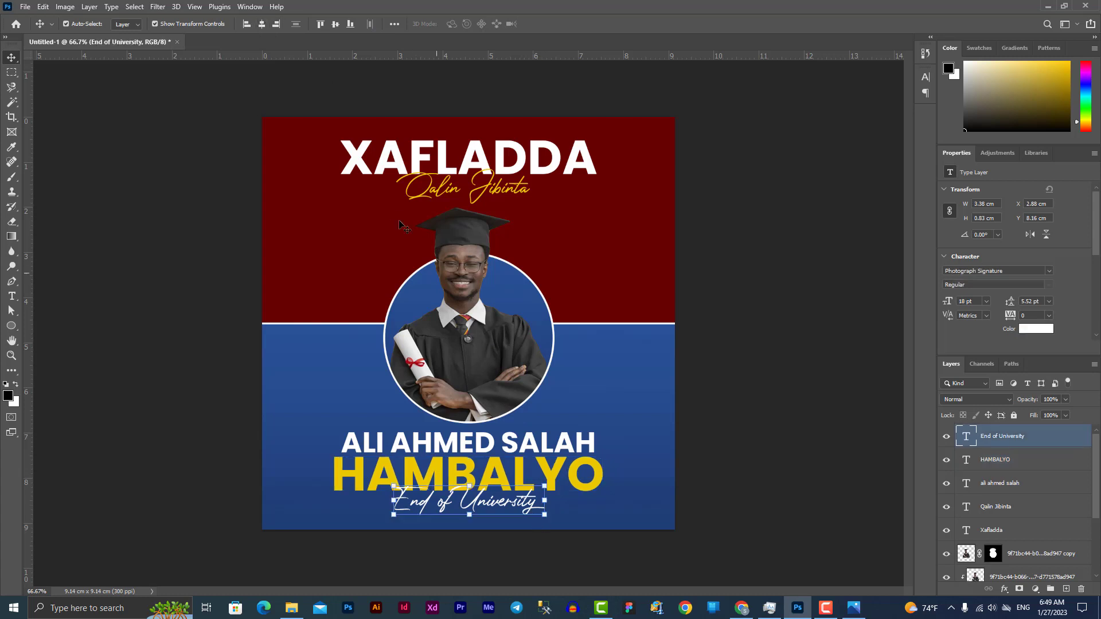
left_click(262, 24)
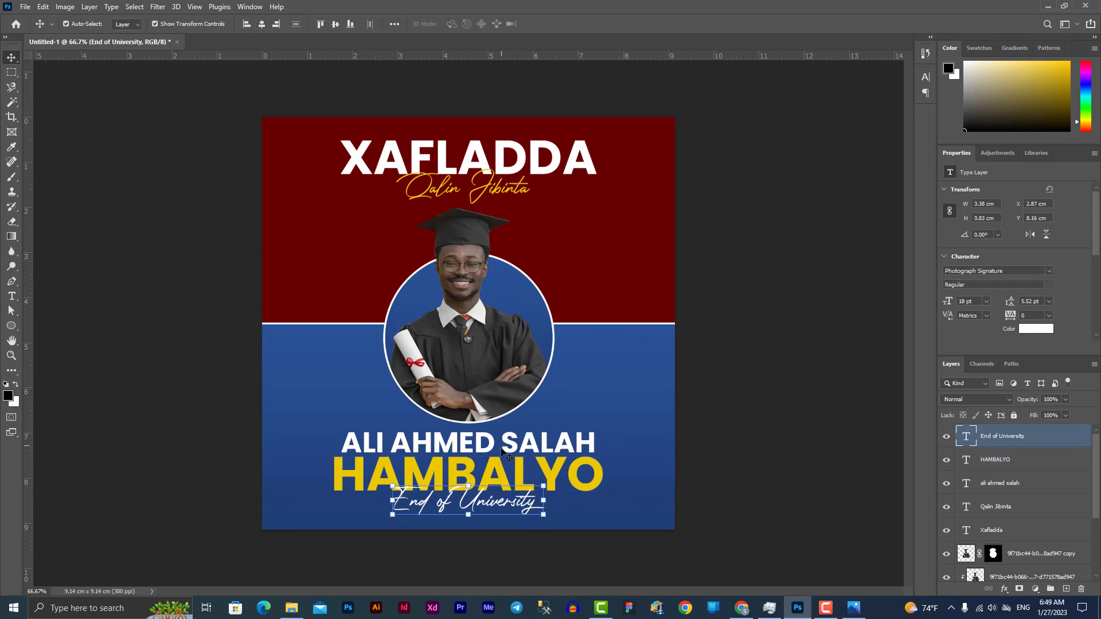
left_click(498, 450)
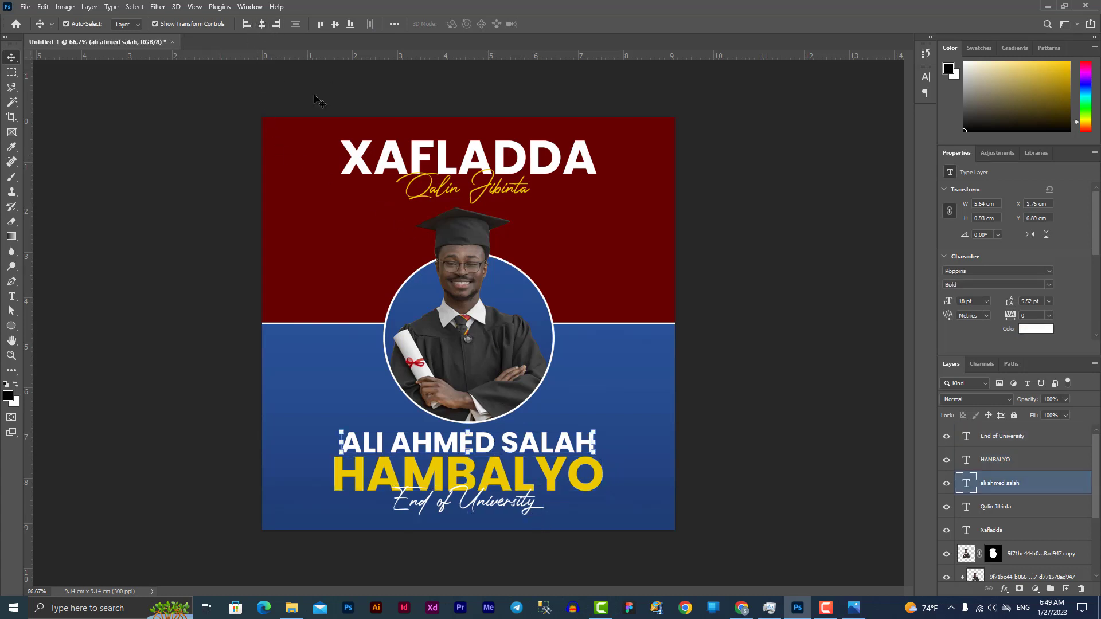
left_click(262, 24)
left_click(702, 356)
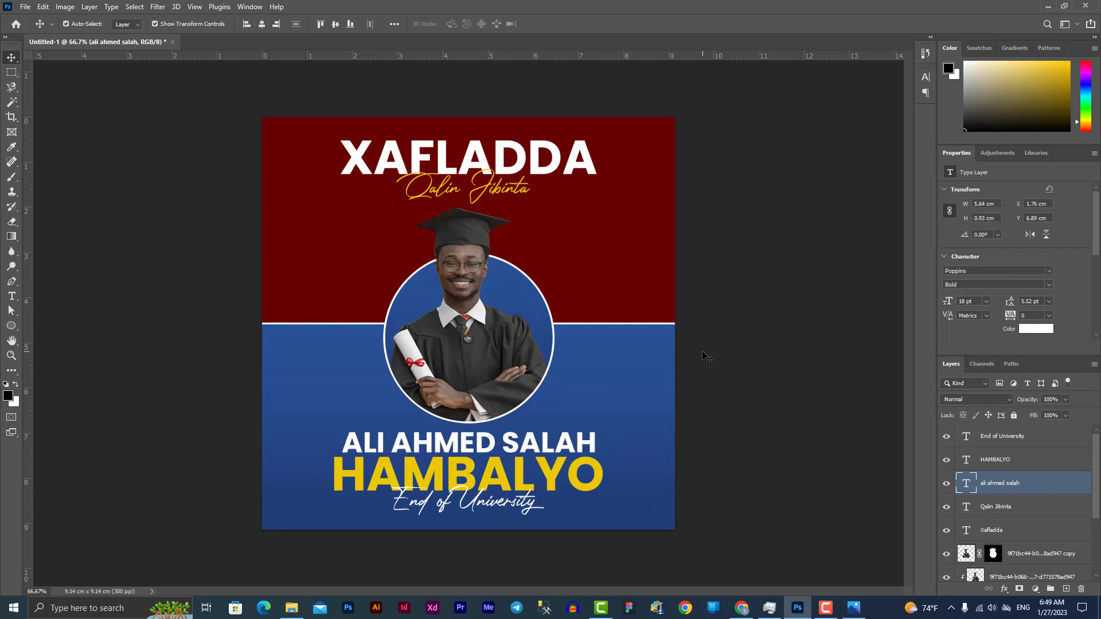
left_click(13, 326)
right_click(16, 327)
Draw a tall rectangle on the left, round it into a pill, with a white 3 px outline
left_click(155, 333)
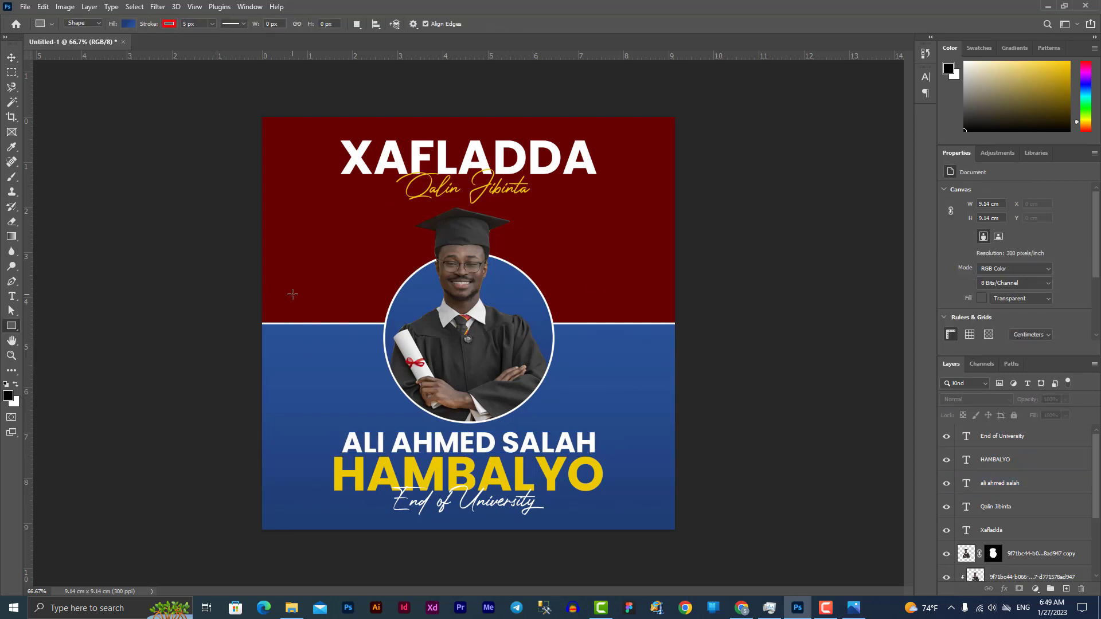
mouse_move(301, 350)
left_mouse_down()
mouse_move(334, 376)
mouse_move(329, 394)
left_mouse_up()
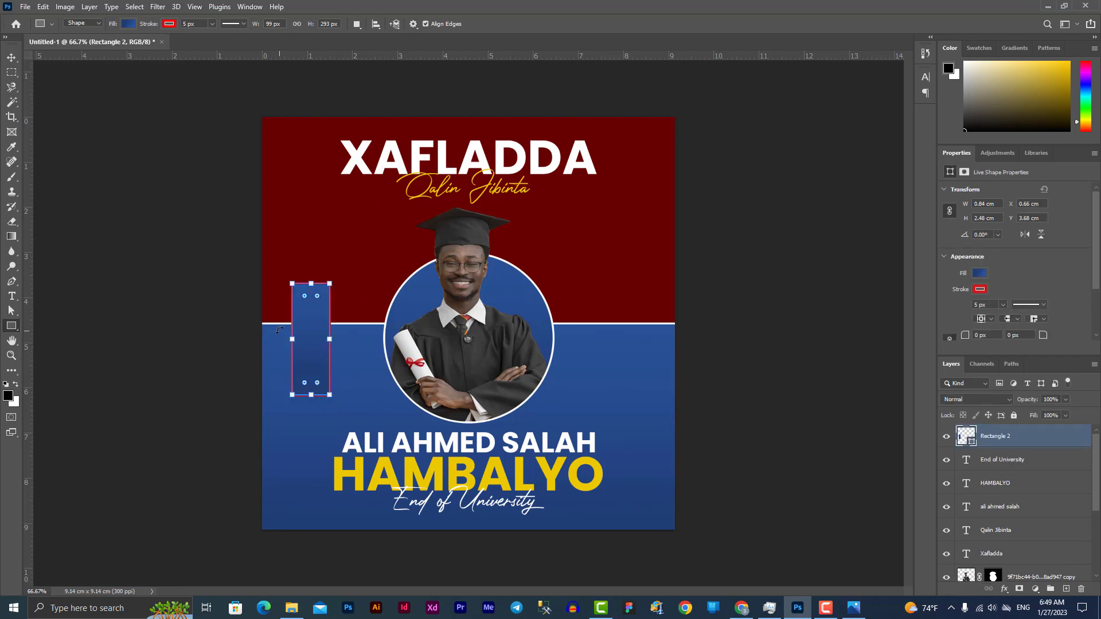
left_click_drag(305, 296, 338, 421)
left_click(169, 24)
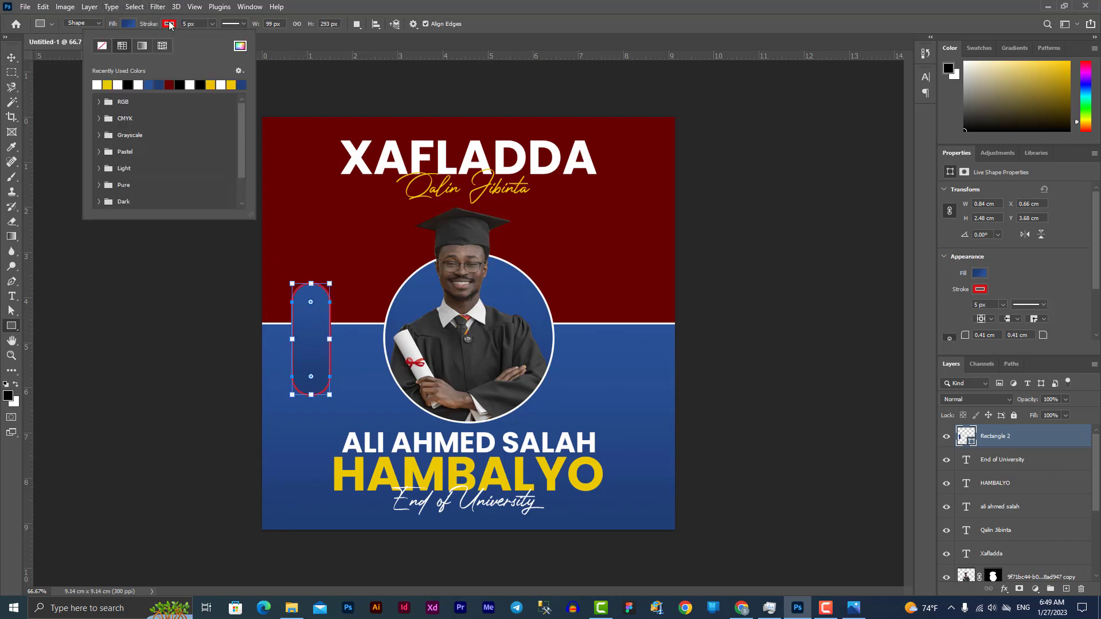
left_click(99, 85)
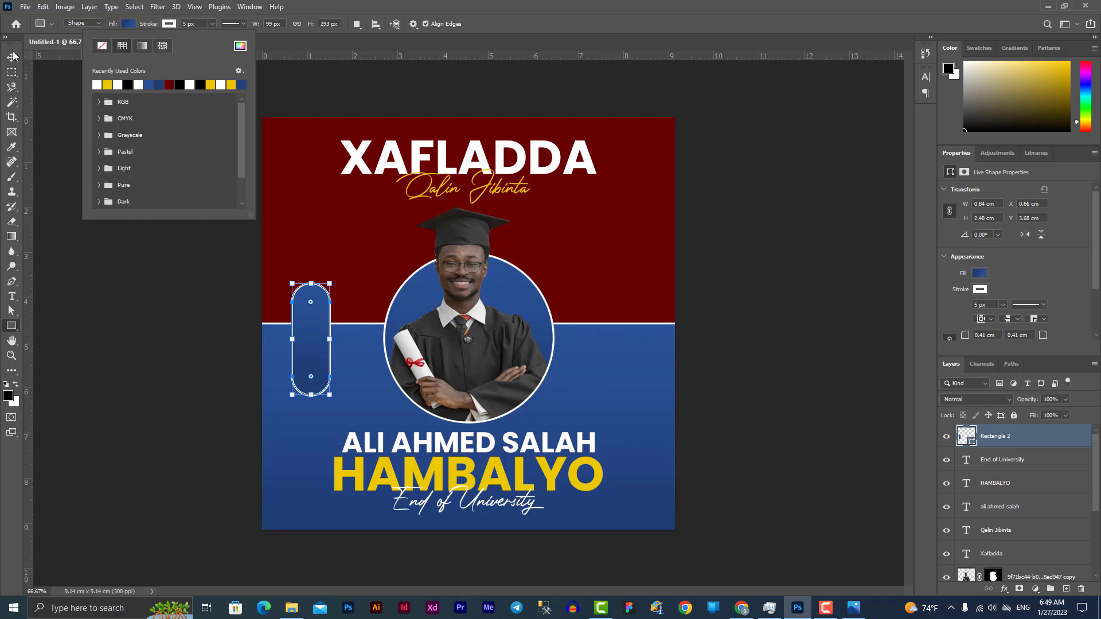
left_click(212, 24)
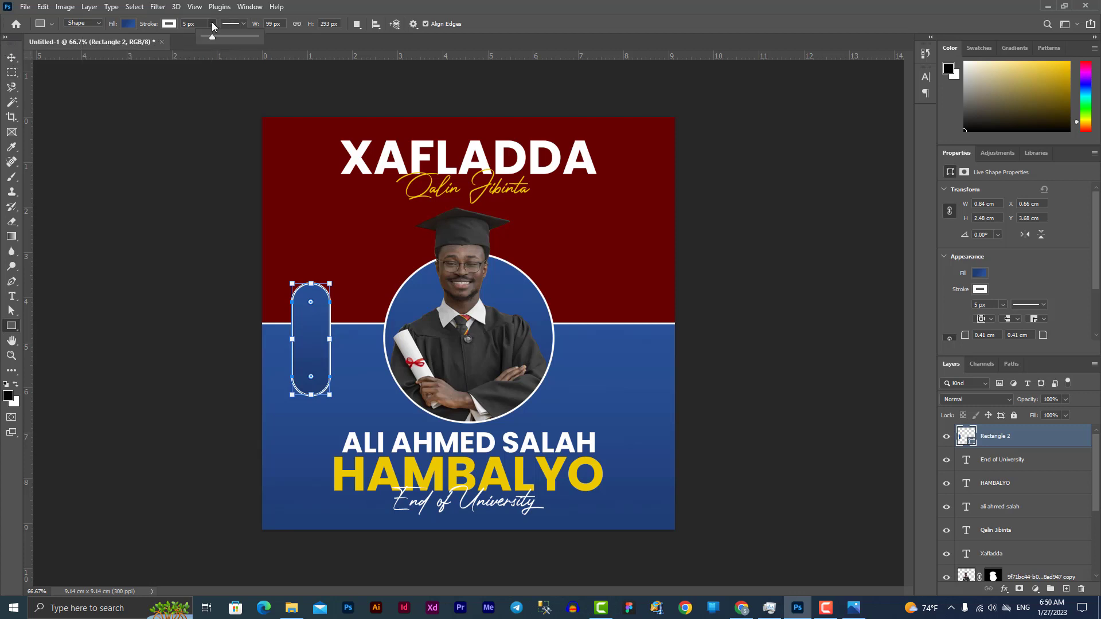
key("Down")
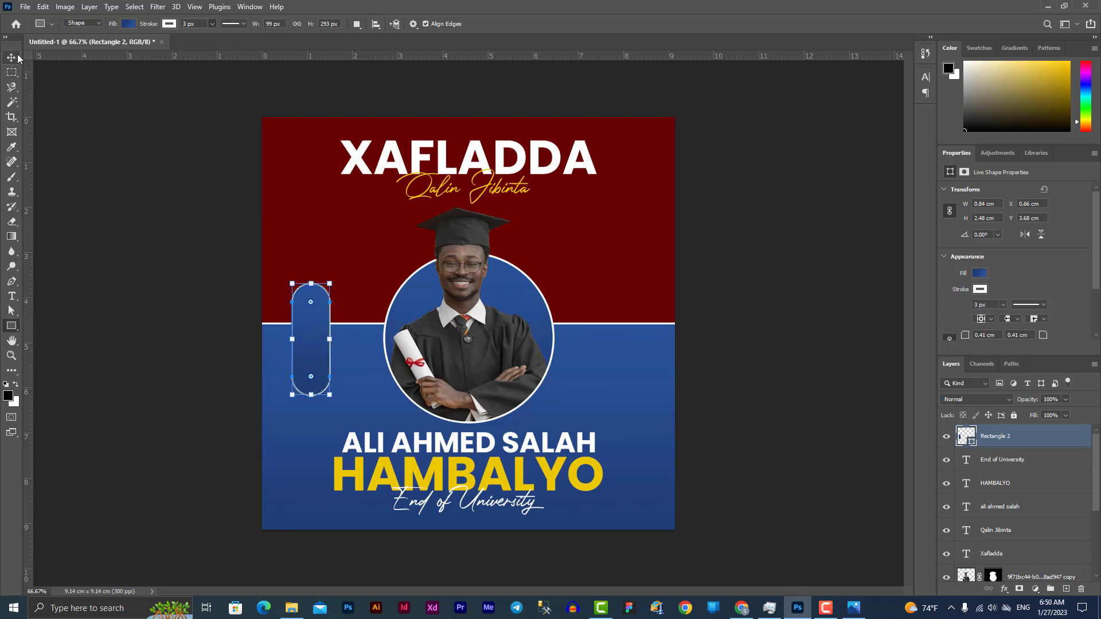
Position the pill over the colour split and place a matching copy on the right
left_click(11, 57)
left_click_drag(314, 354, 316, 329)
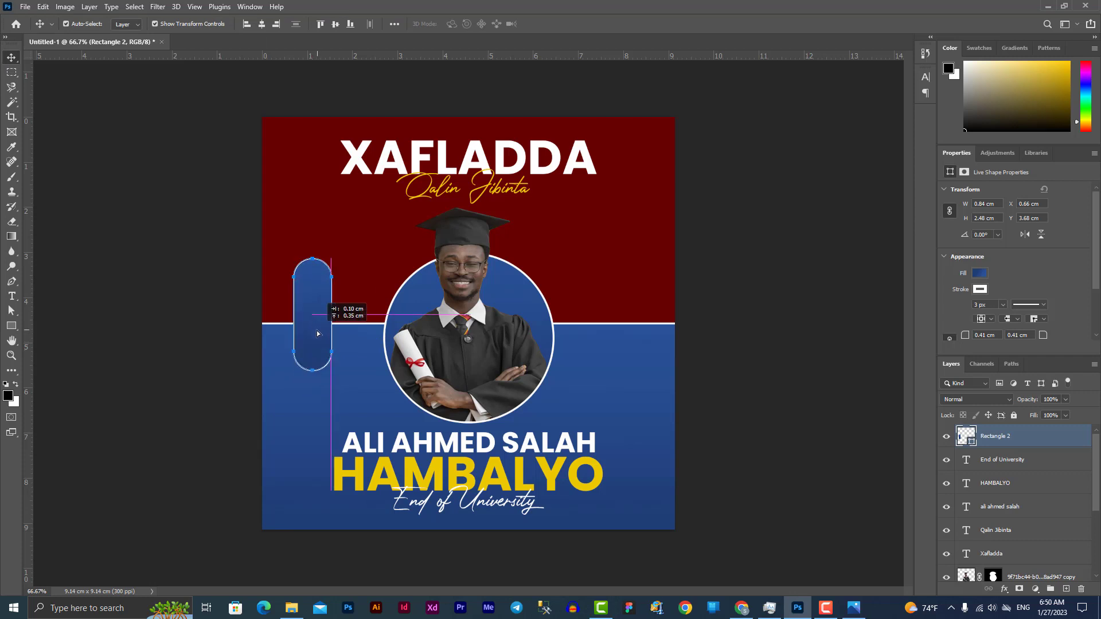
key("shift+Down")
key("shift+Down")
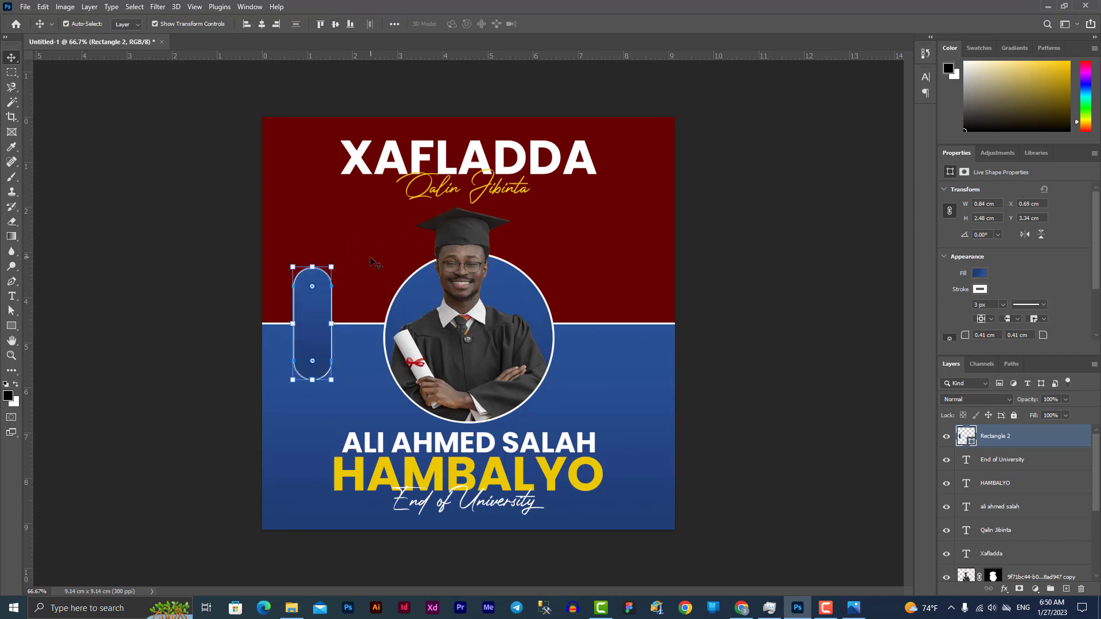
left_click_drag(308, 333, 608, 352)
left_click(749, 314)
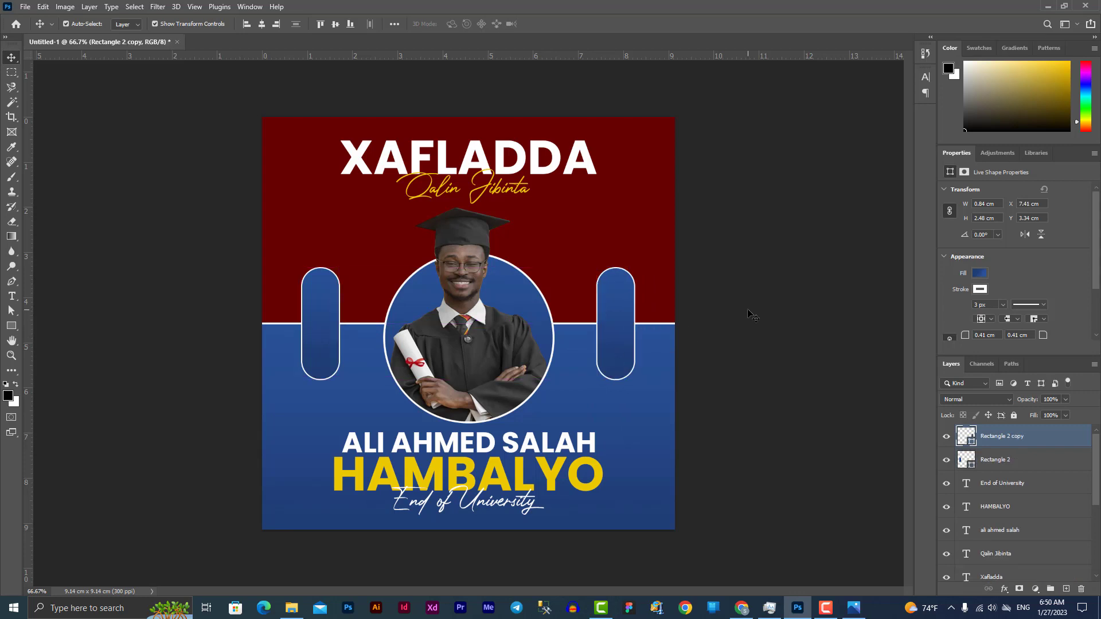
left_click(12, 298)
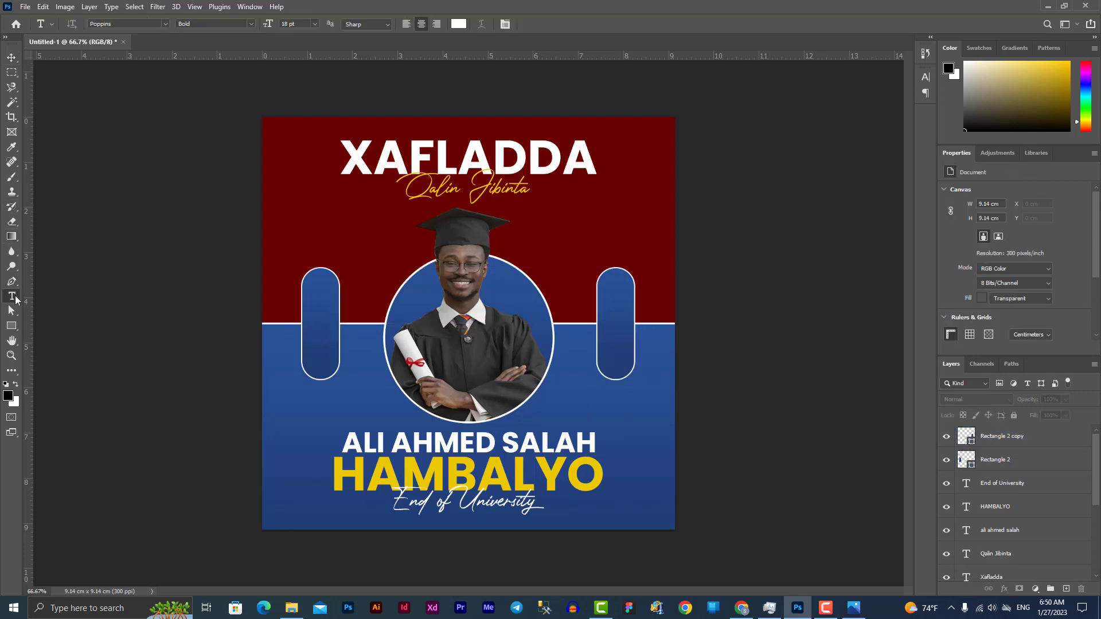
left_click(285, 442)
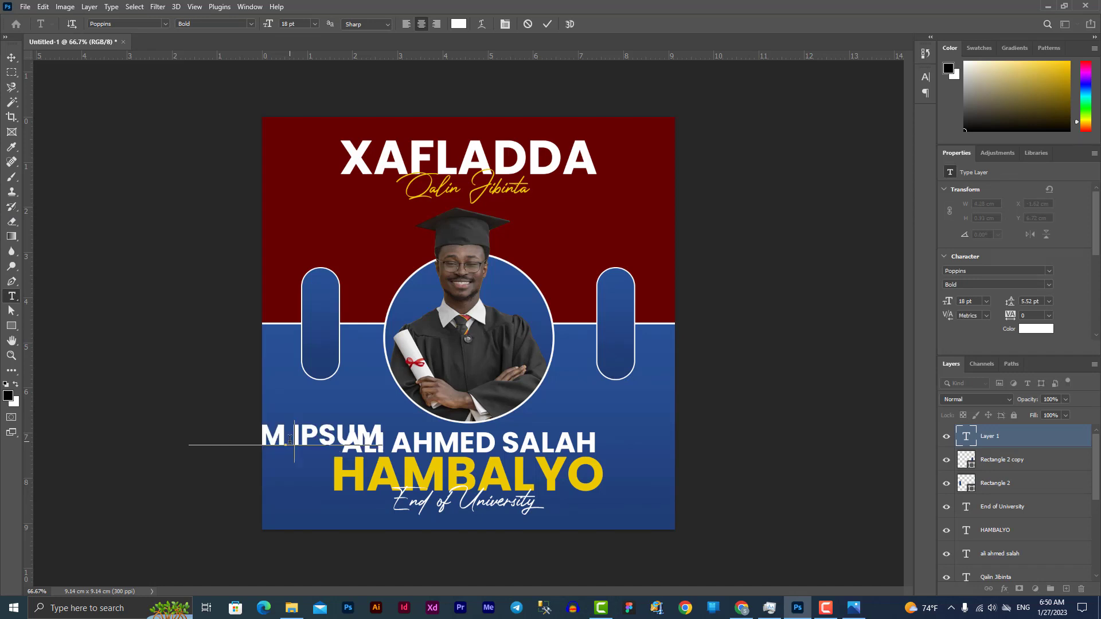
Type the two-line label 'SANAD DUGSIYEEDKA' / '2022-2023' and set it to 6 pt
type("ANAD DU")
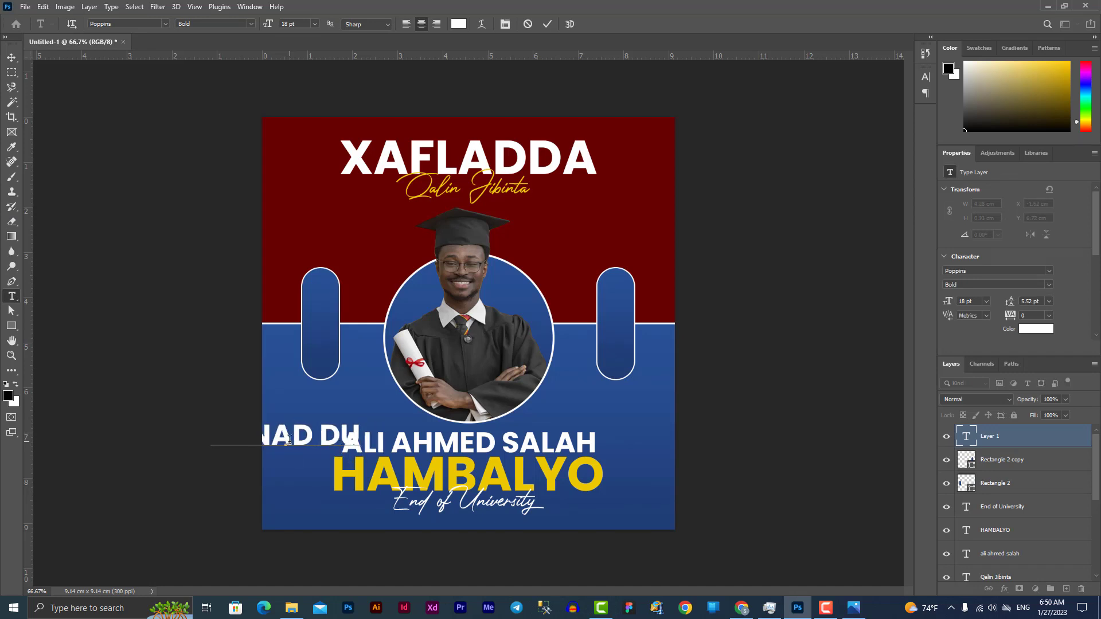
type("GSIYEEDKA")
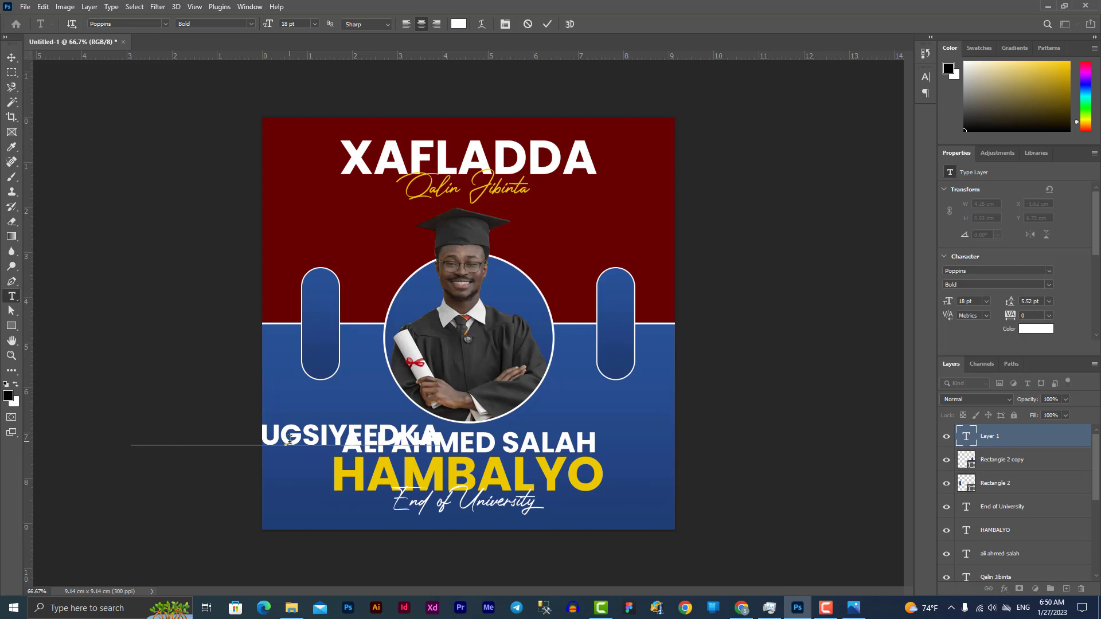
type("2022 -20")
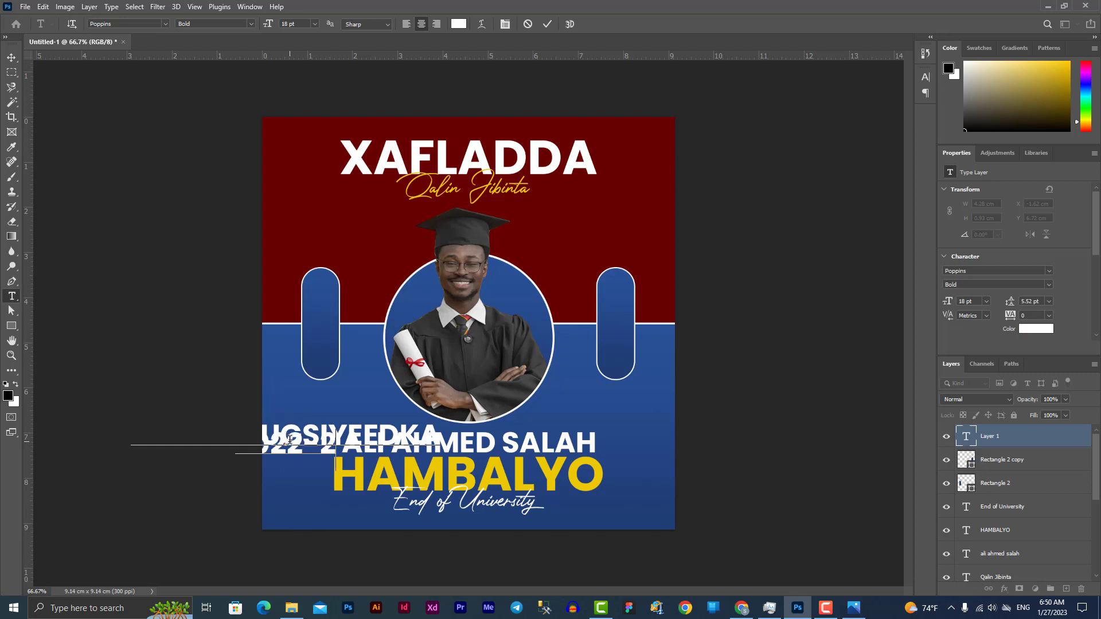
type("23")
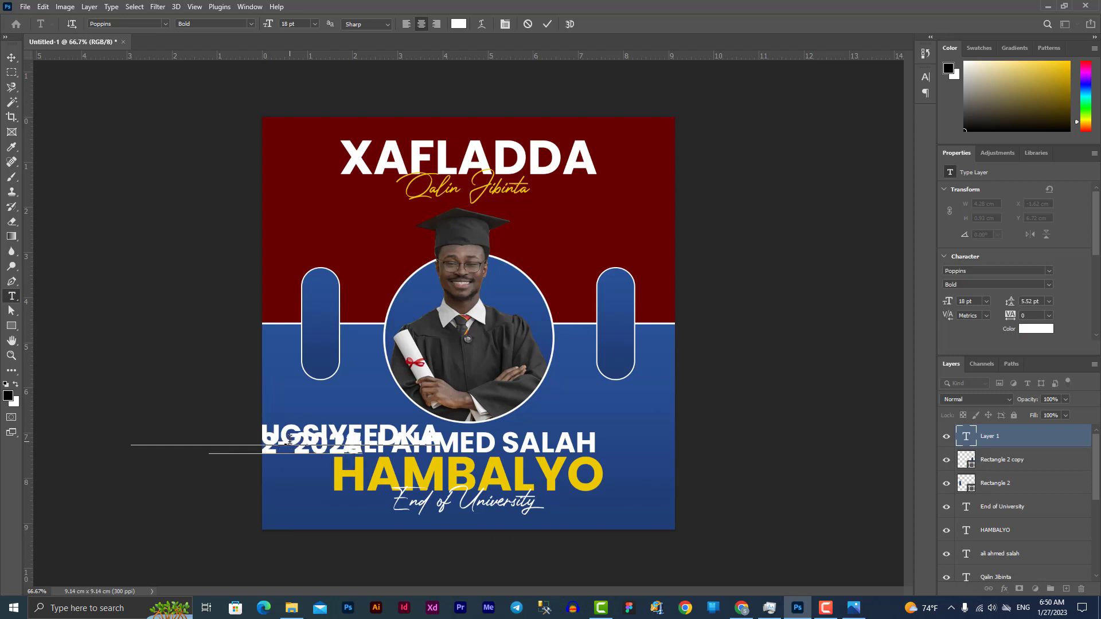
key("ctrl+a")
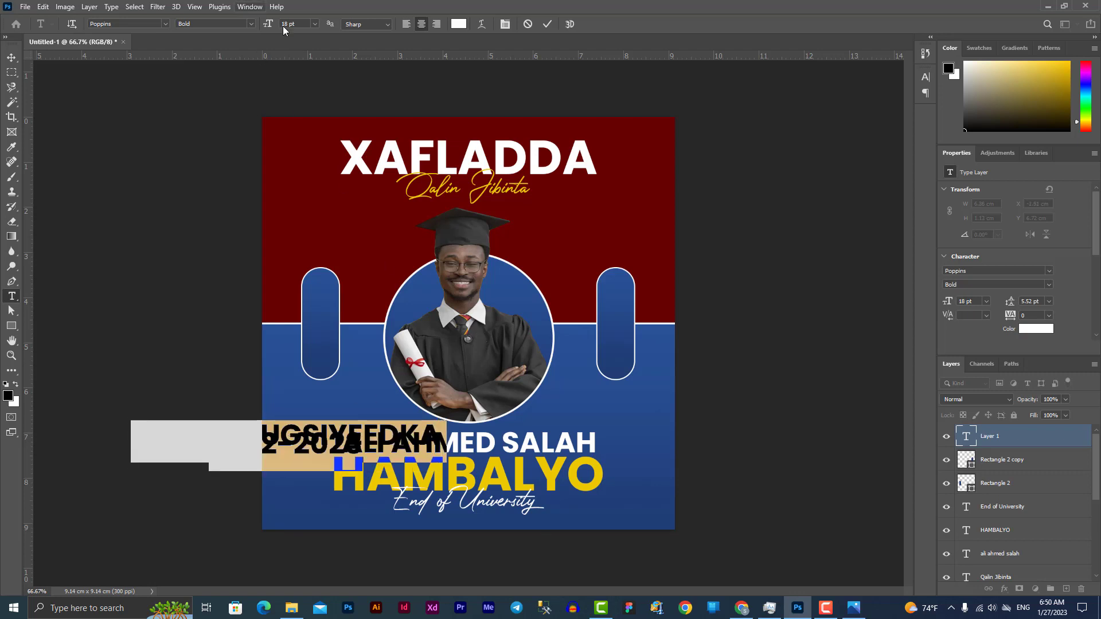
left_click(314, 23)
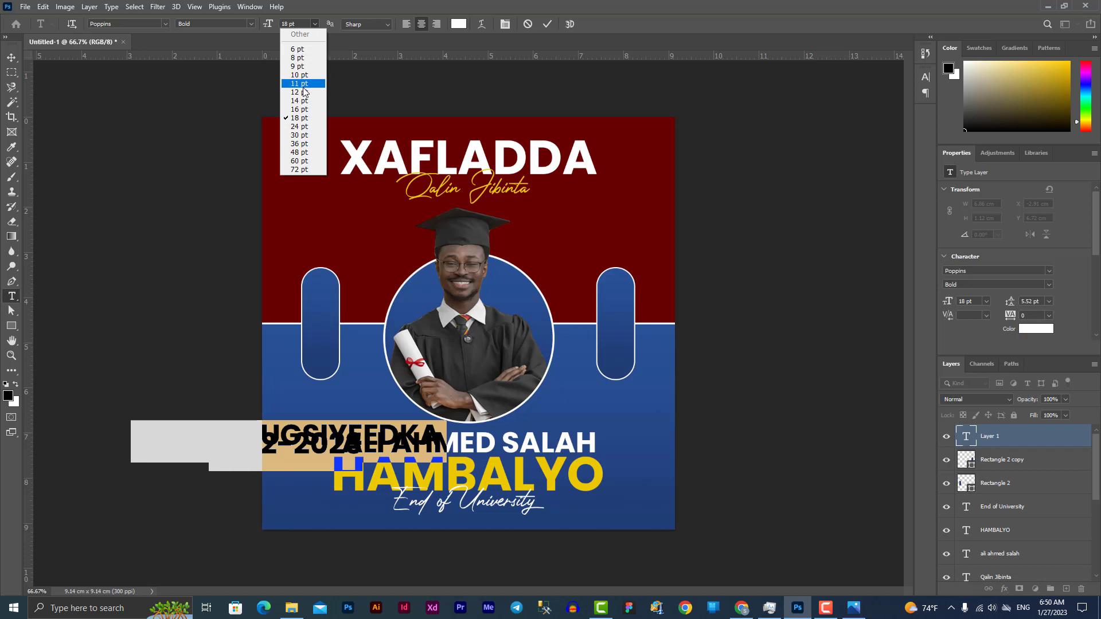
left_click(310, 49)
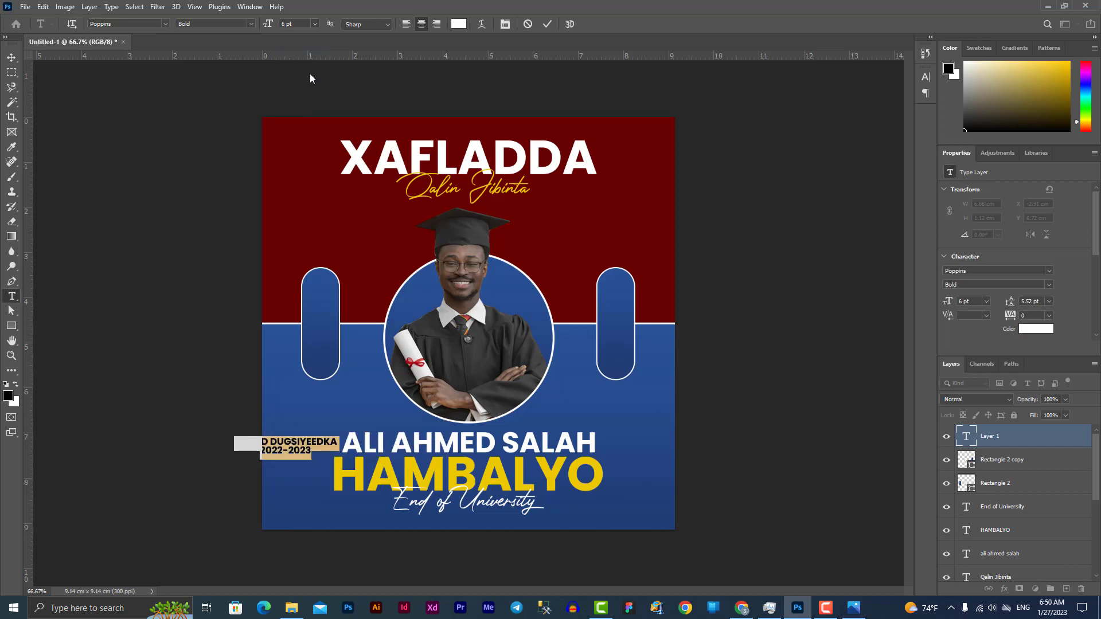
left_click(13, 58)
Rotate the label to run vertically in the left pill and shrink it to 4 pt
left_click_drag(347, 434, 336, 261)
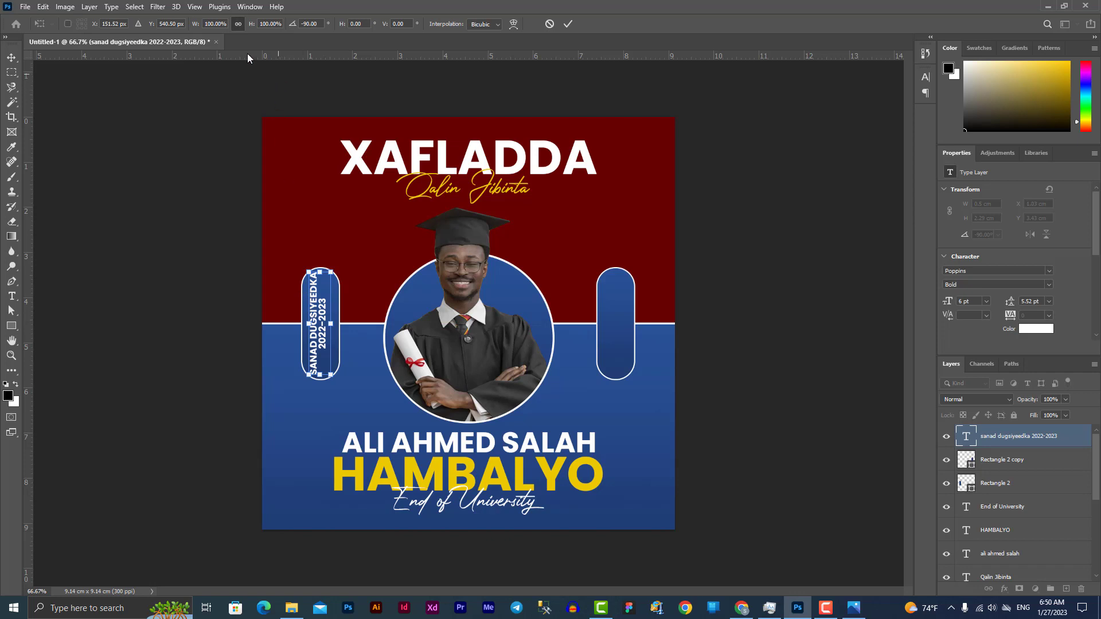
left_click(11, 296)
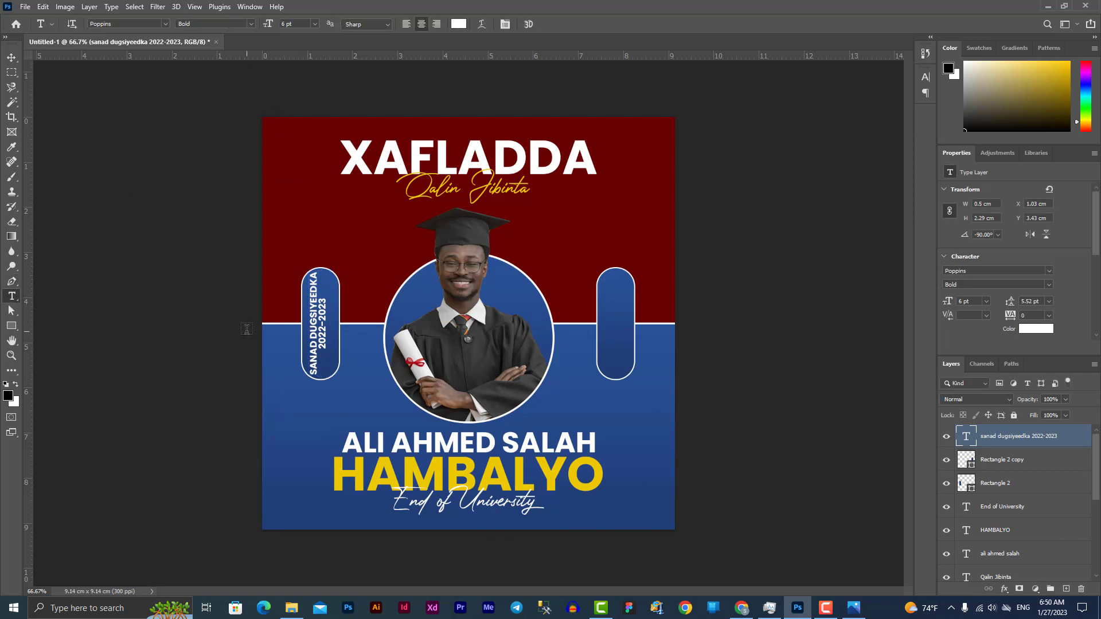
left_click(319, 313)
key("ctrl+a")
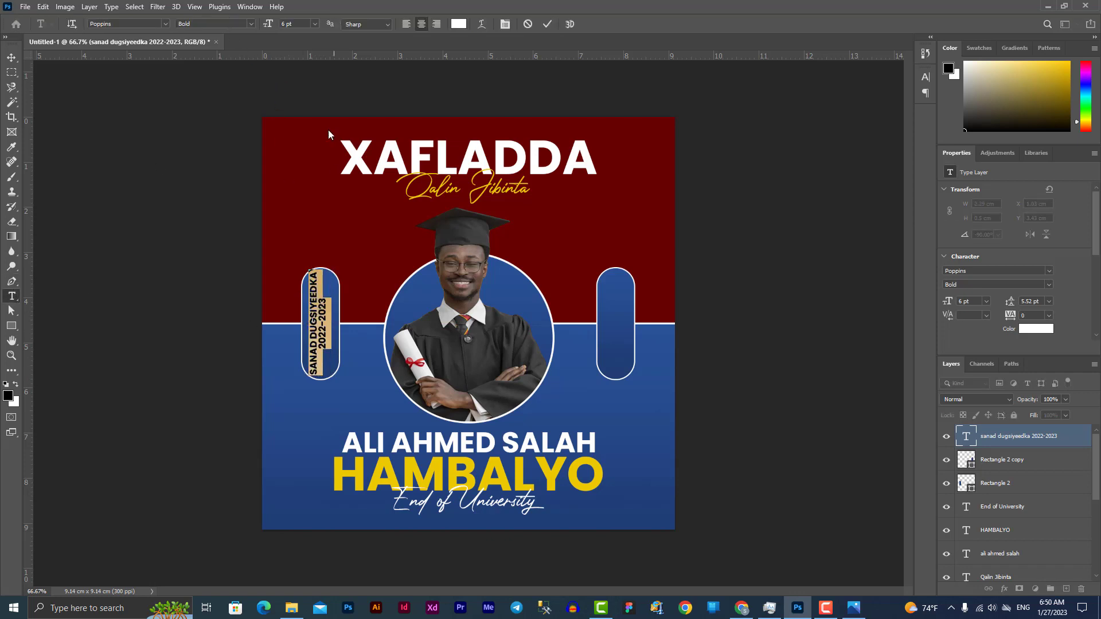
left_click(268, 24)
left_click_drag(268, 24, 264, 24)
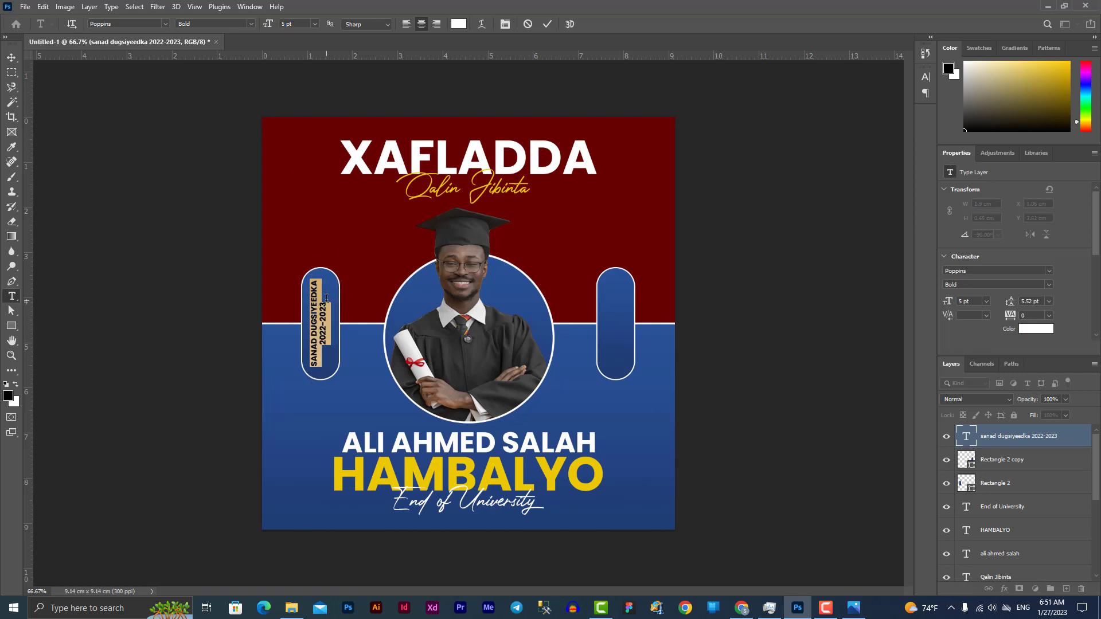
Enlarge the 2022-2023 line to 10 pt and colour it HAMBALYO's yellow #edc900
left_click_drag(326, 297, 324, 348)
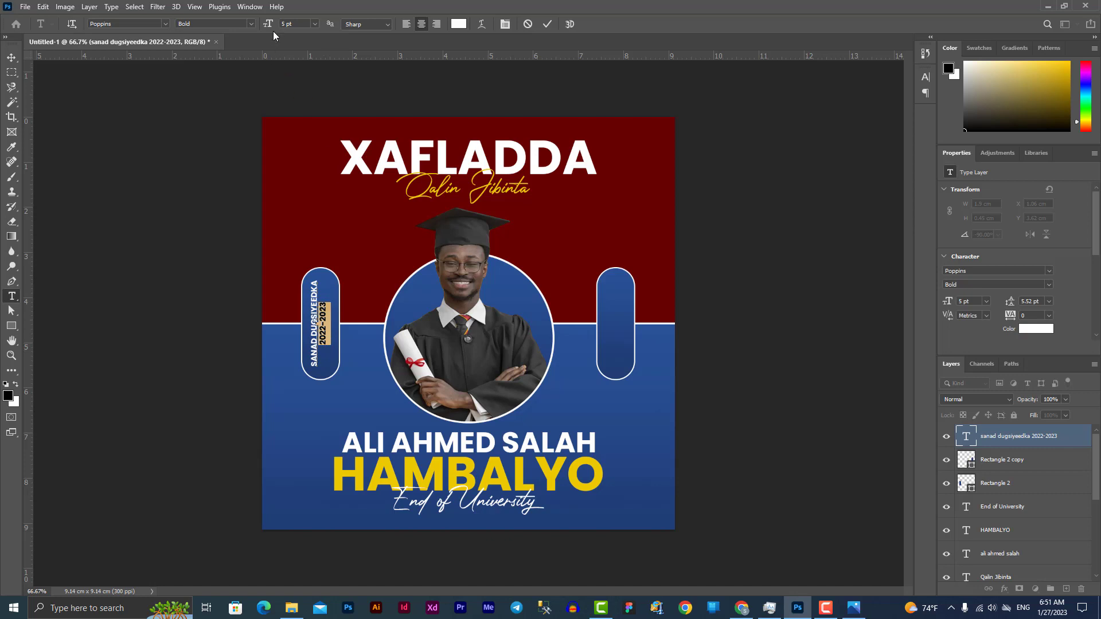
left_click(314, 24)
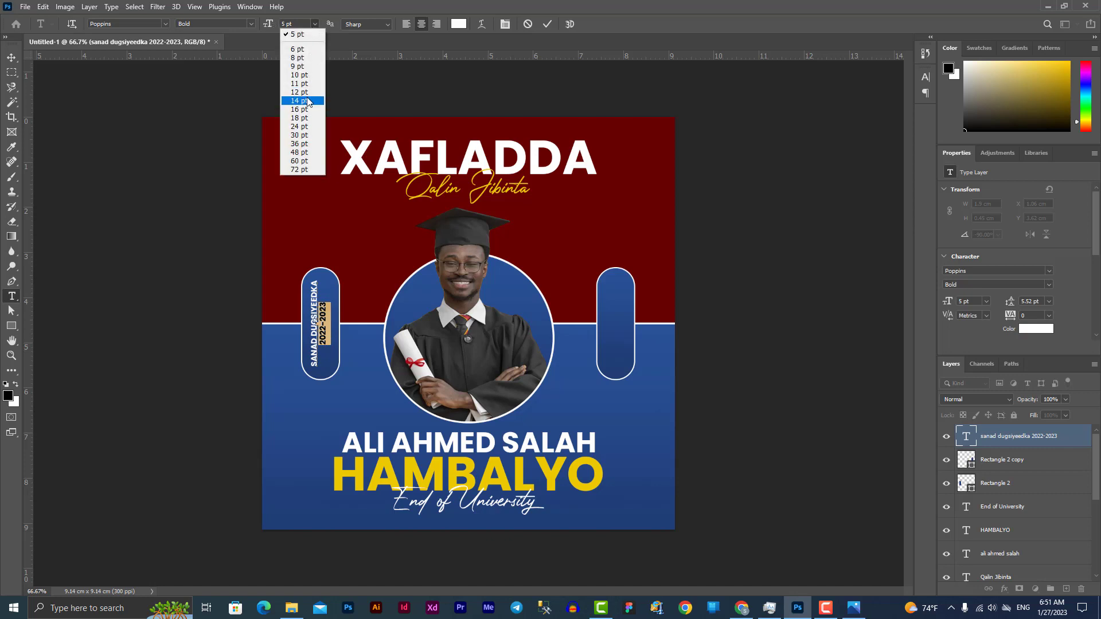
left_click(307, 61)
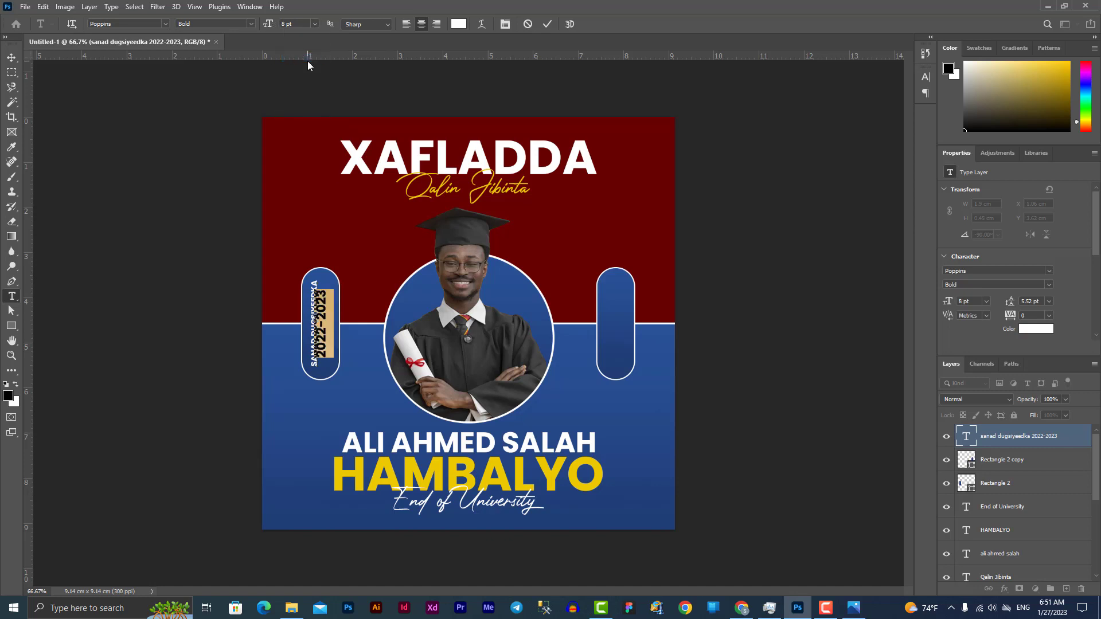
left_click(315, 25)
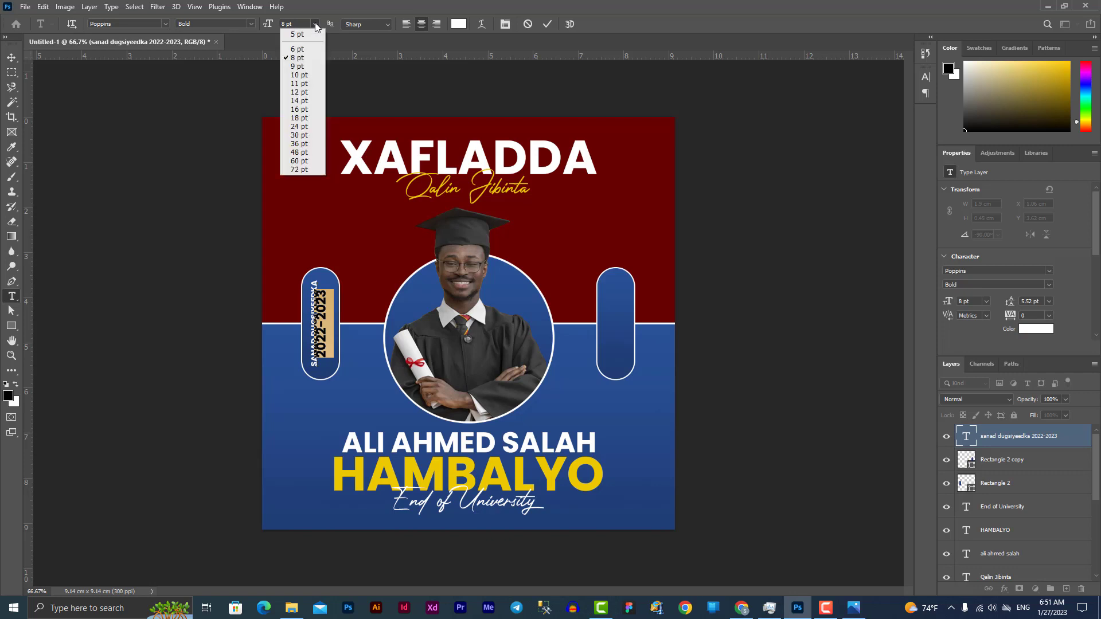
left_click(299, 75)
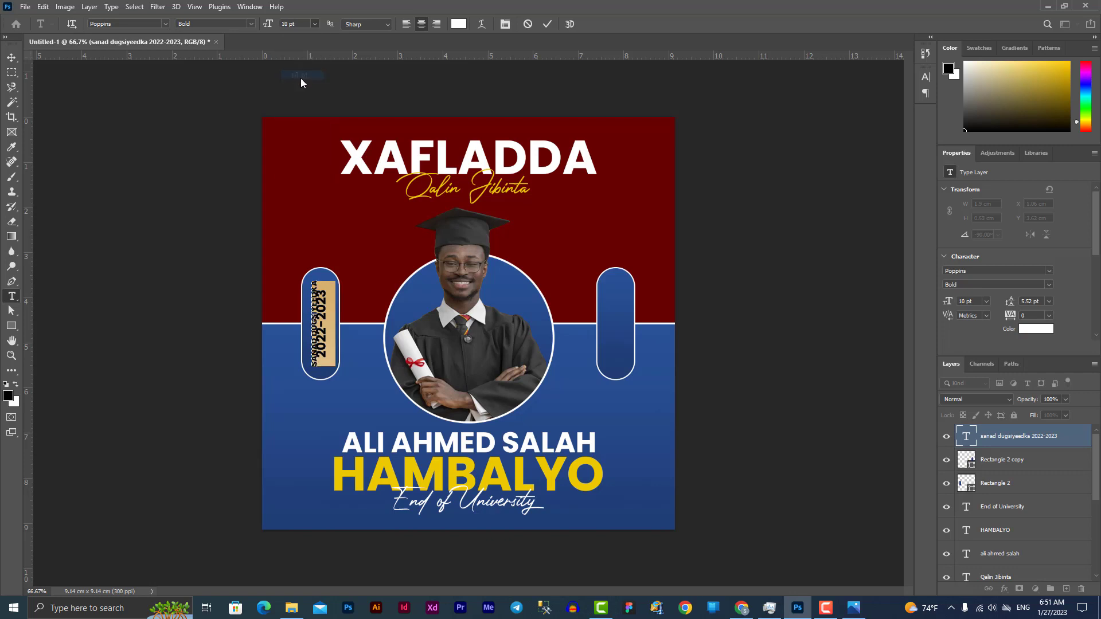
left_click(456, 24)
left_click(453, 466)
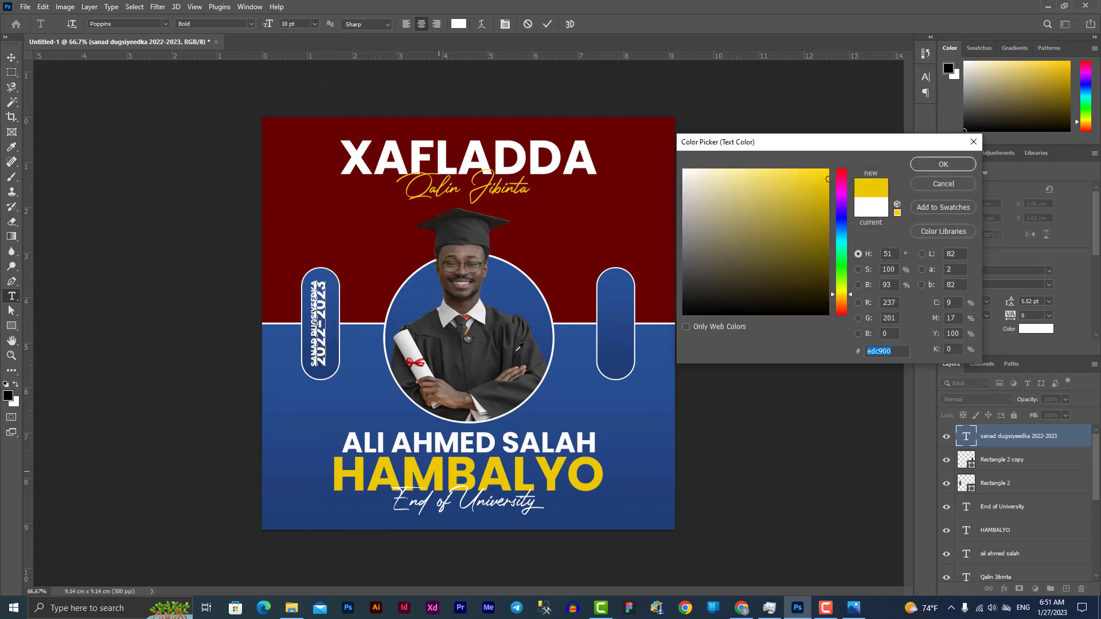
left_click(943, 164)
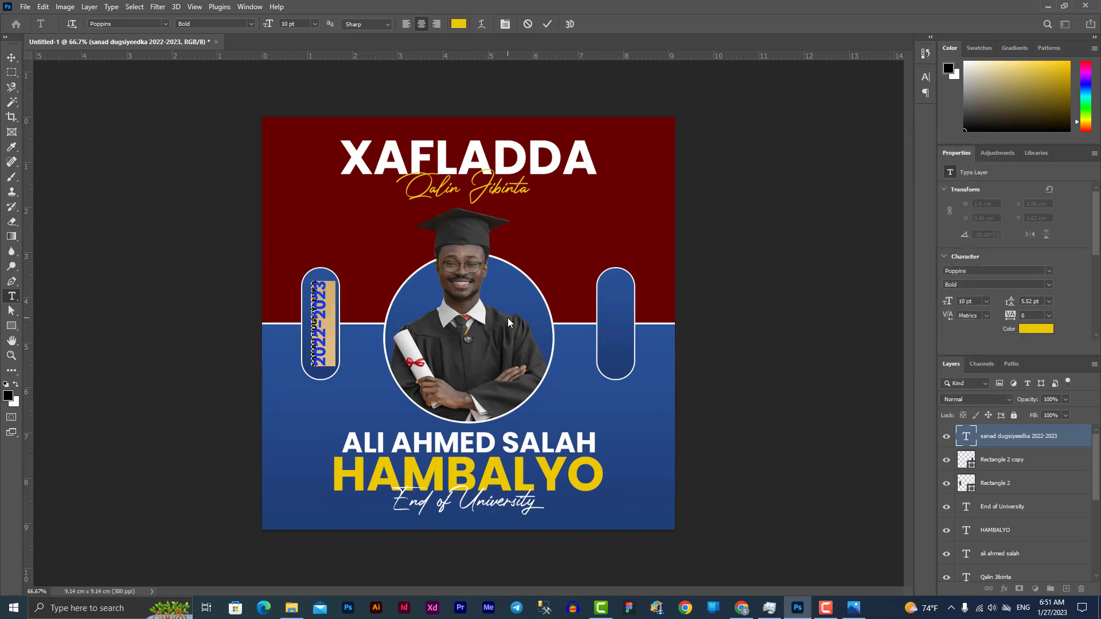
Adjust the vertical label's line spacing to 8.52 pt
key("alt+Down")
key("alt+Down")
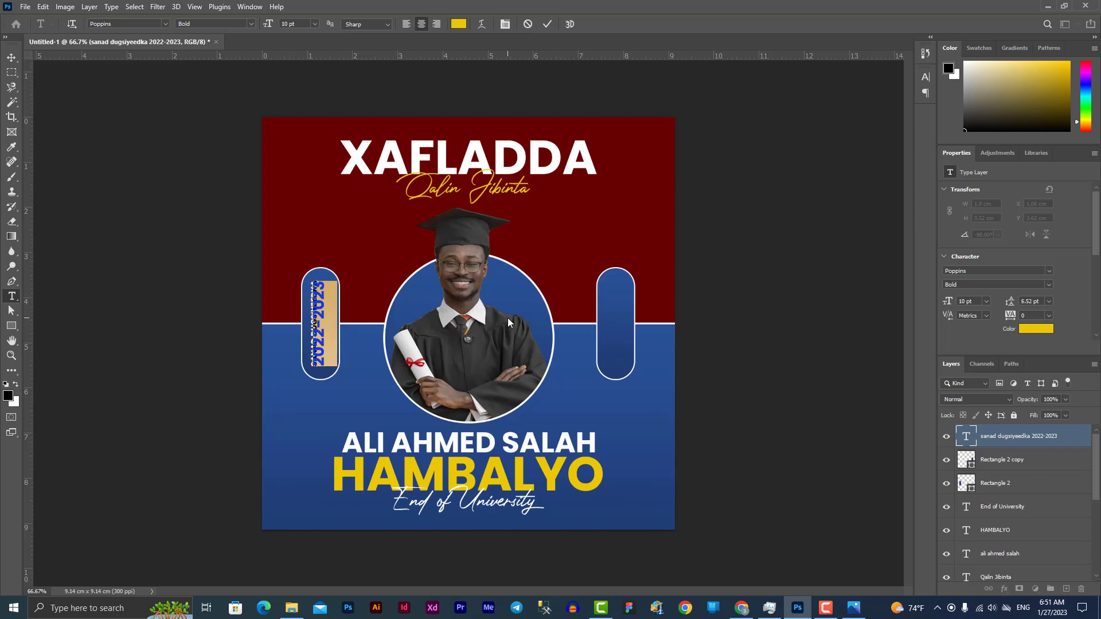
key("alt+Down")
key("alt+Down")
key("alt+Down")
key("alt+Down")
key("alt+Up")
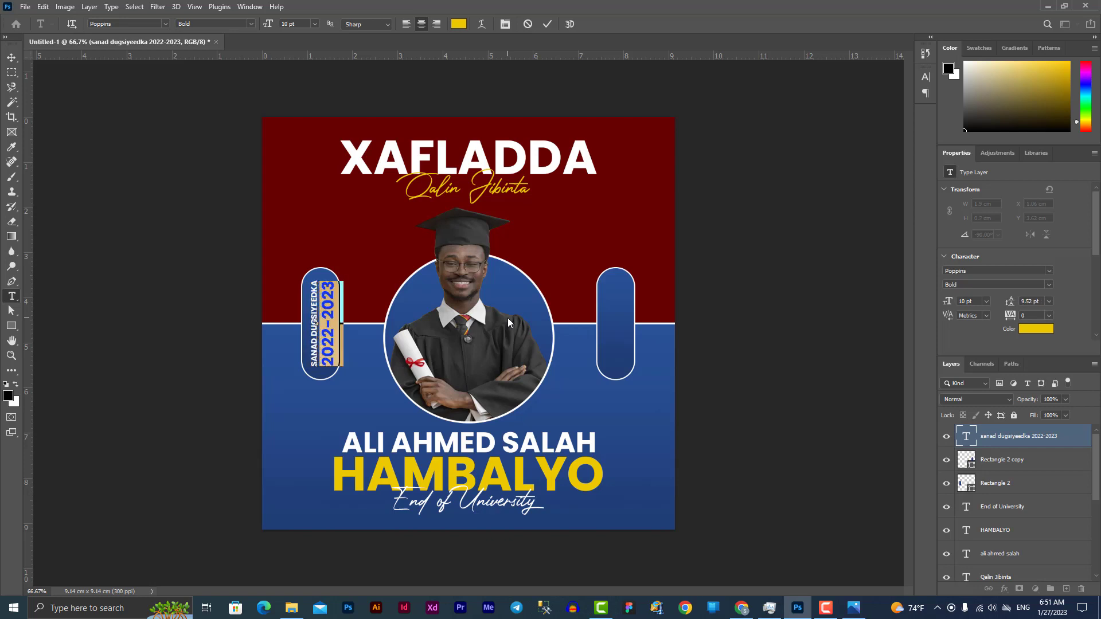
key("alt+Up")
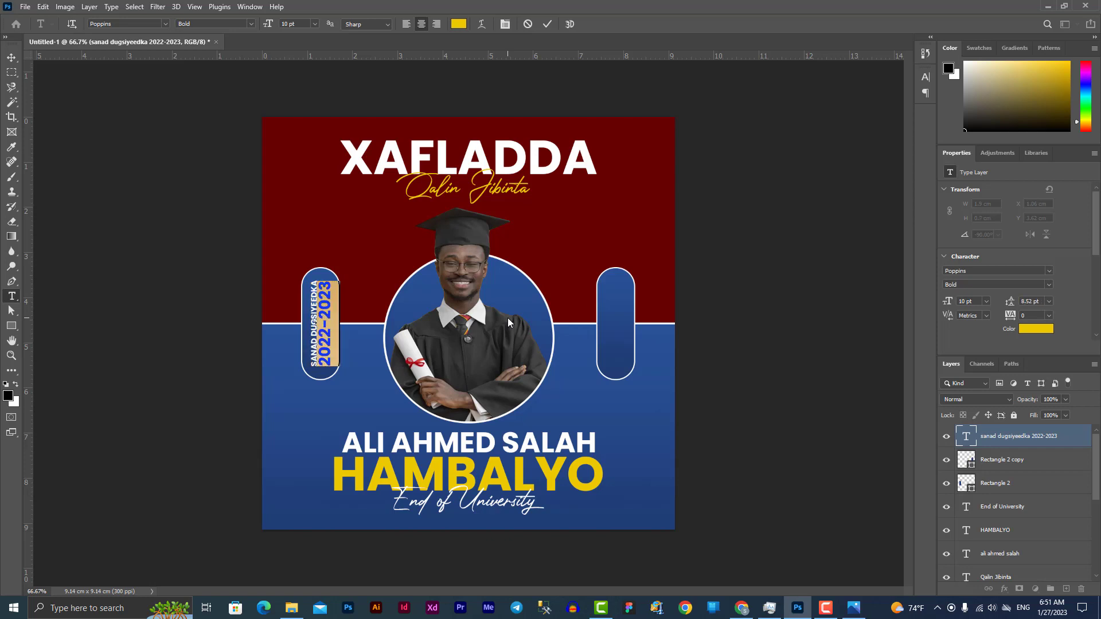
Duplicate the vertical SANAD DUGSIYEEDKA 2022-2023 label into the right pill and commit it
left_click(12, 57)
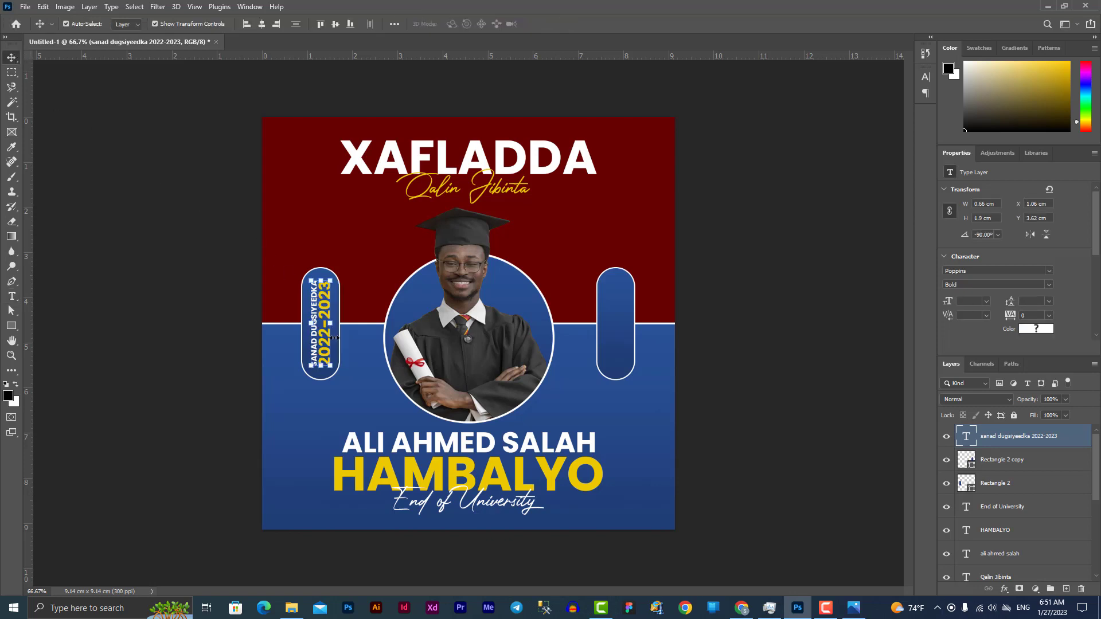
left_click(740, 341)
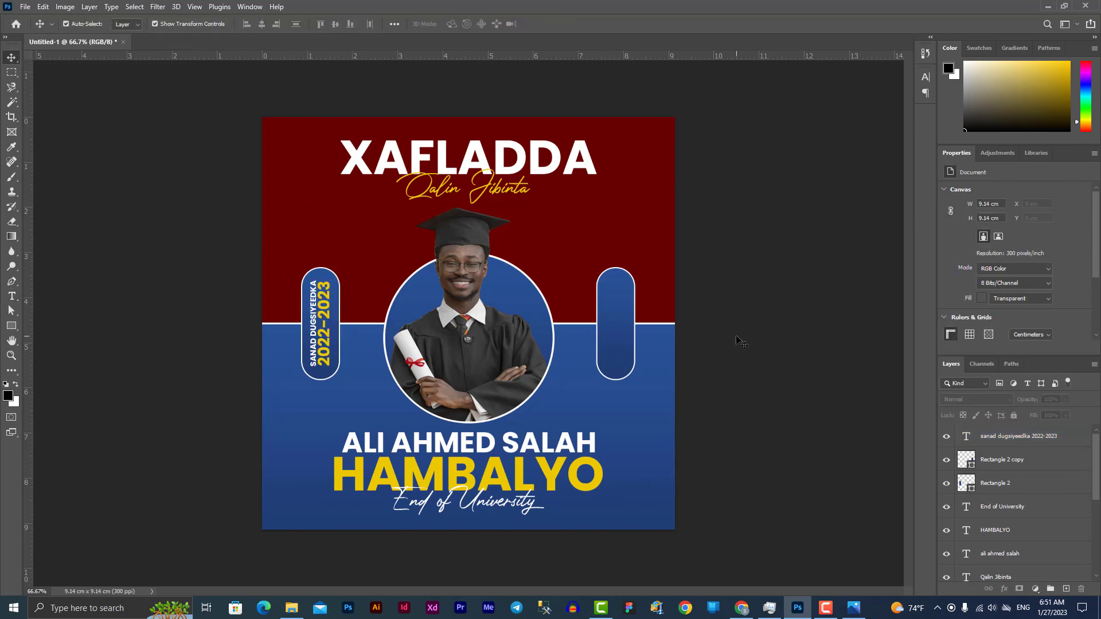
left_click_drag(326, 336, 614, 344)
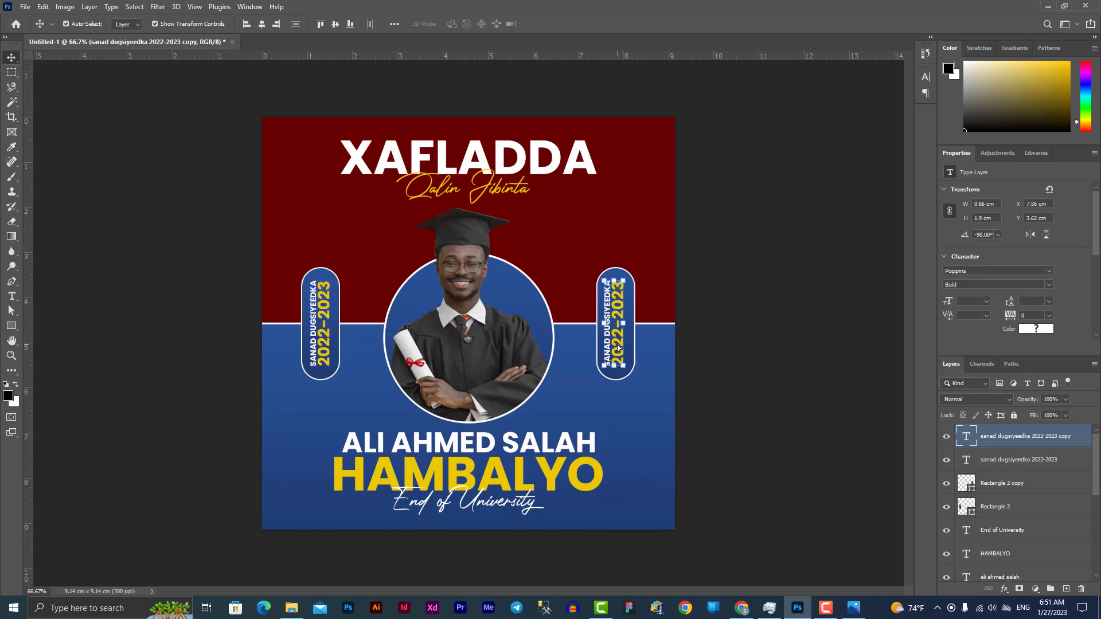
double_click(607, 340)
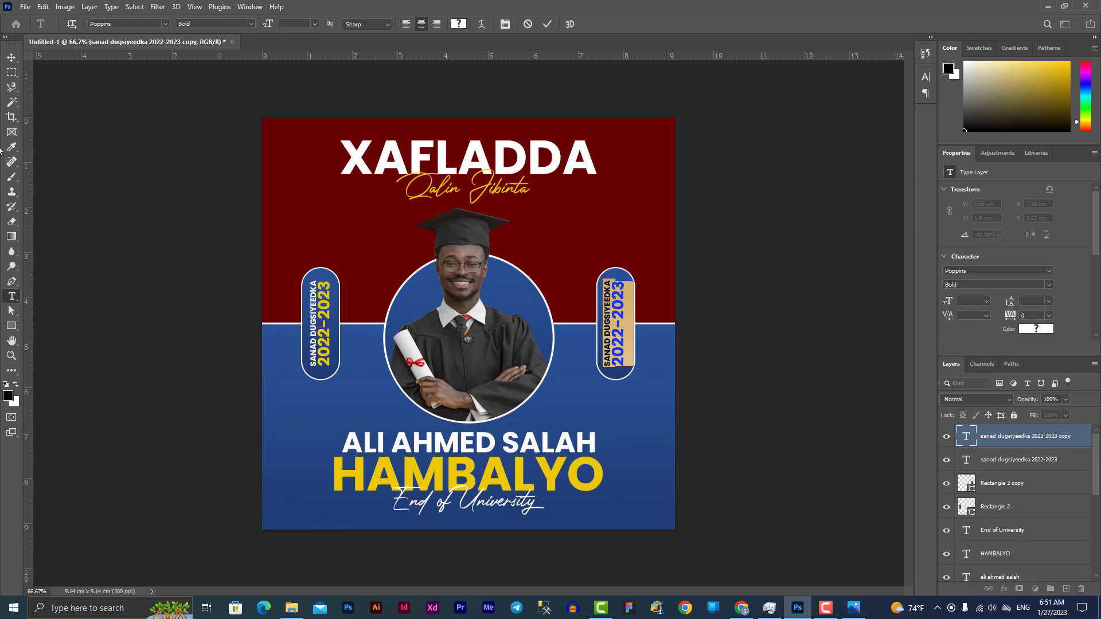
key("ctrl+Return")
key("v")
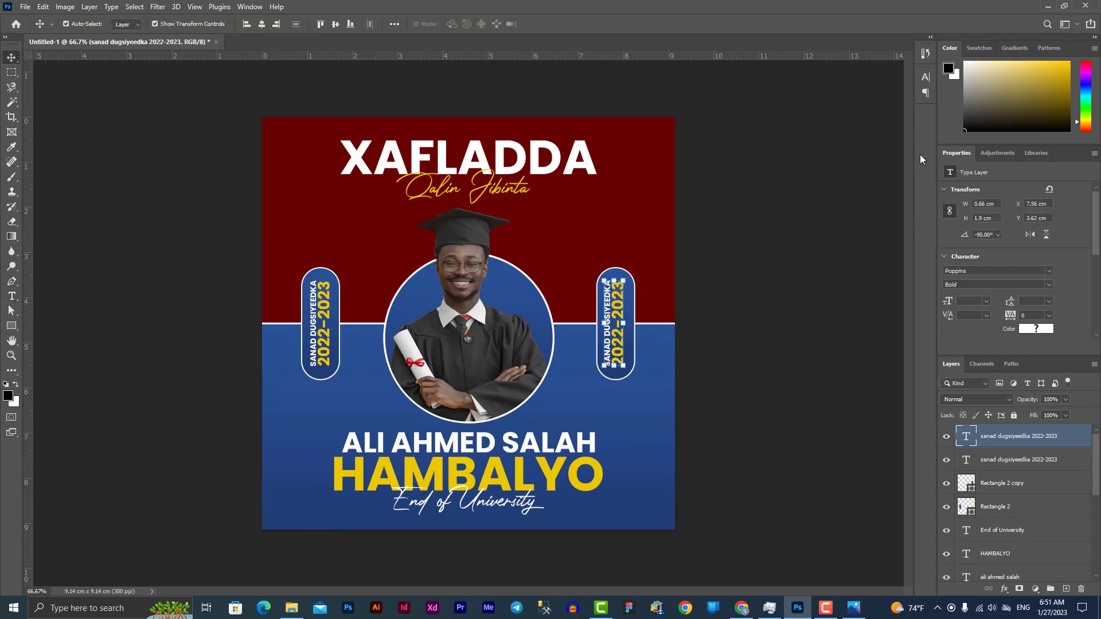
left_click(843, 248)
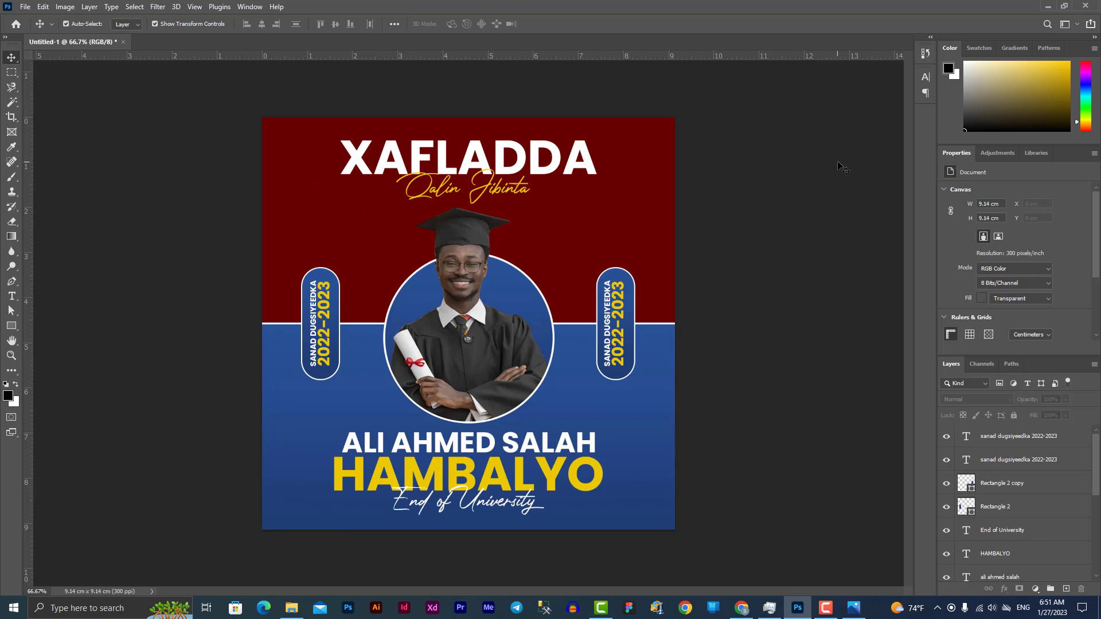
Create a rectangle of exactly 1080 x 1080 px with the Rectangle tool
left_click(11, 326)
right_click(19, 328)
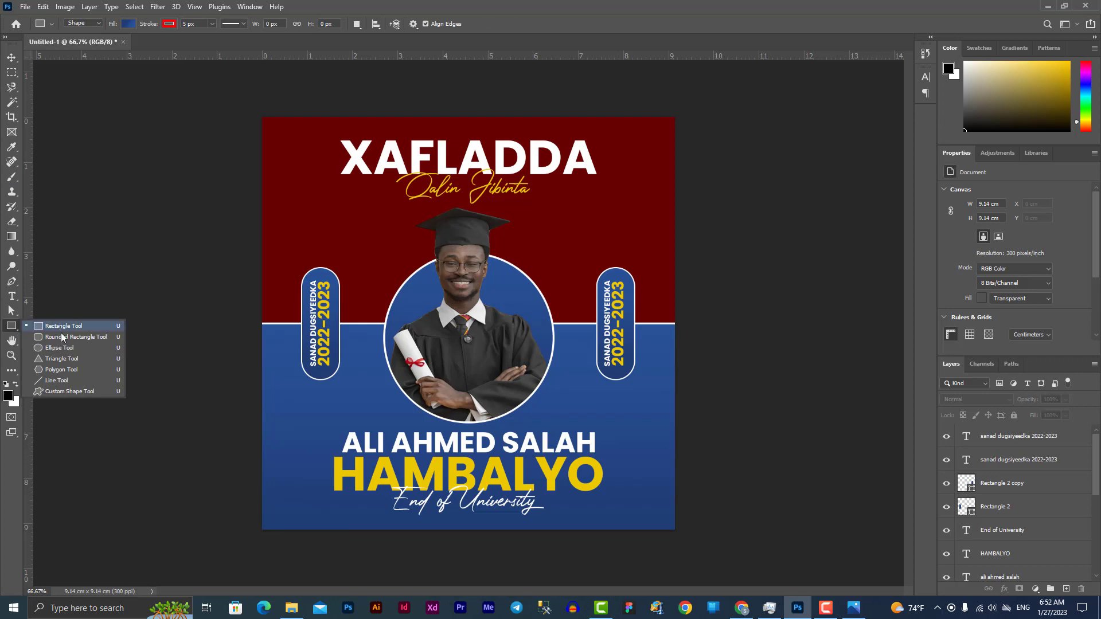
left_click(92, 326)
left_click(321, 232)
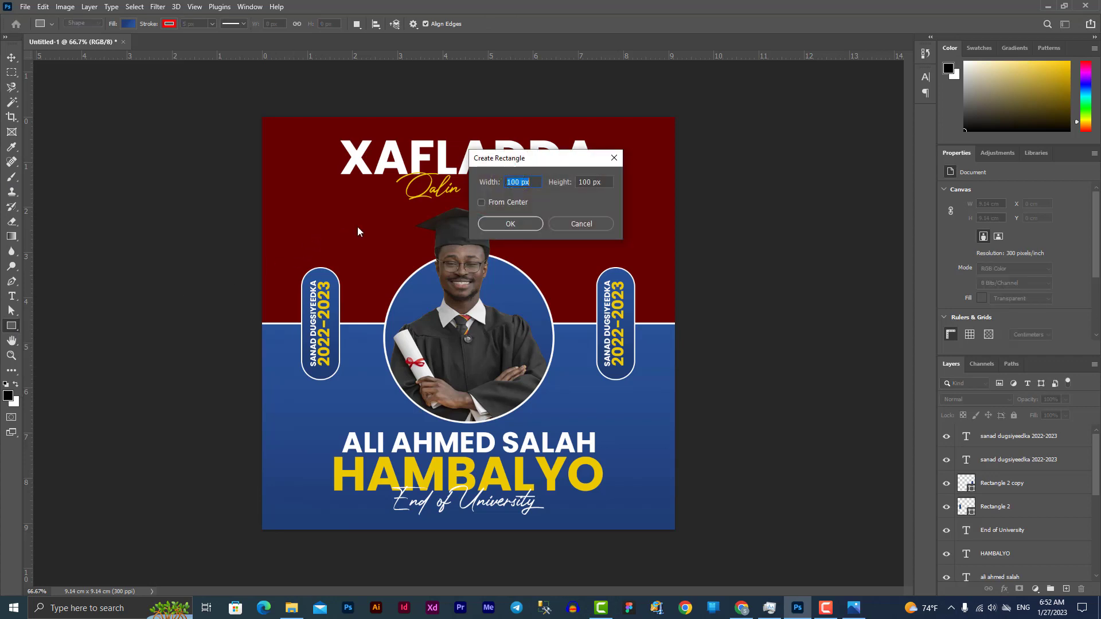
type("1080")
double_click(584, 182)
type("1080")
left_click(519, 223)
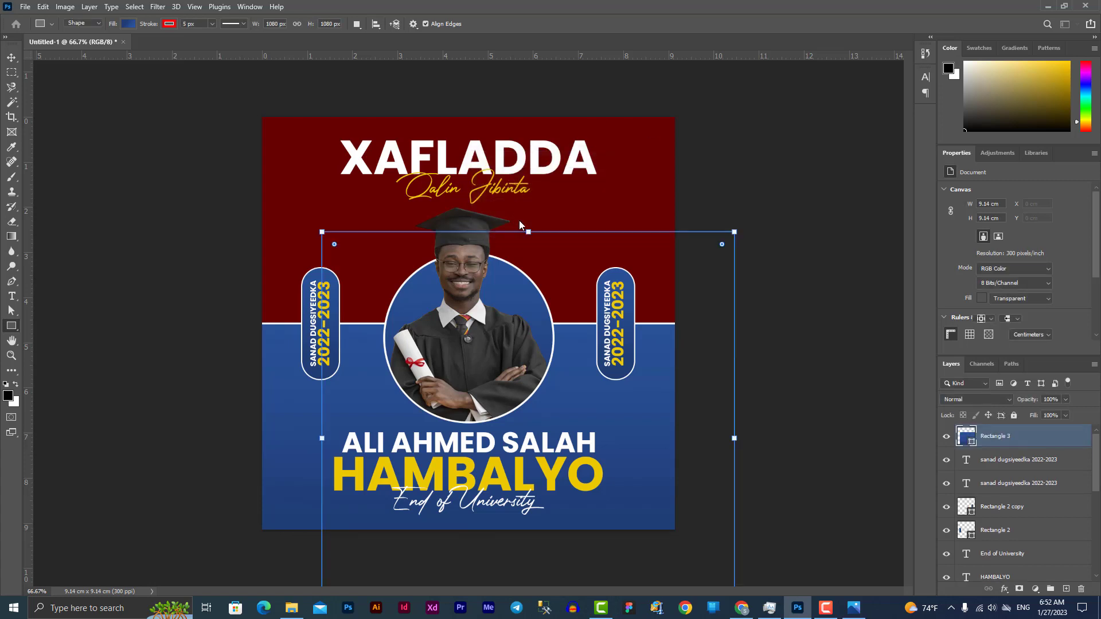
Give the rectangle a white 20 px stroke
left_click(169, 23)
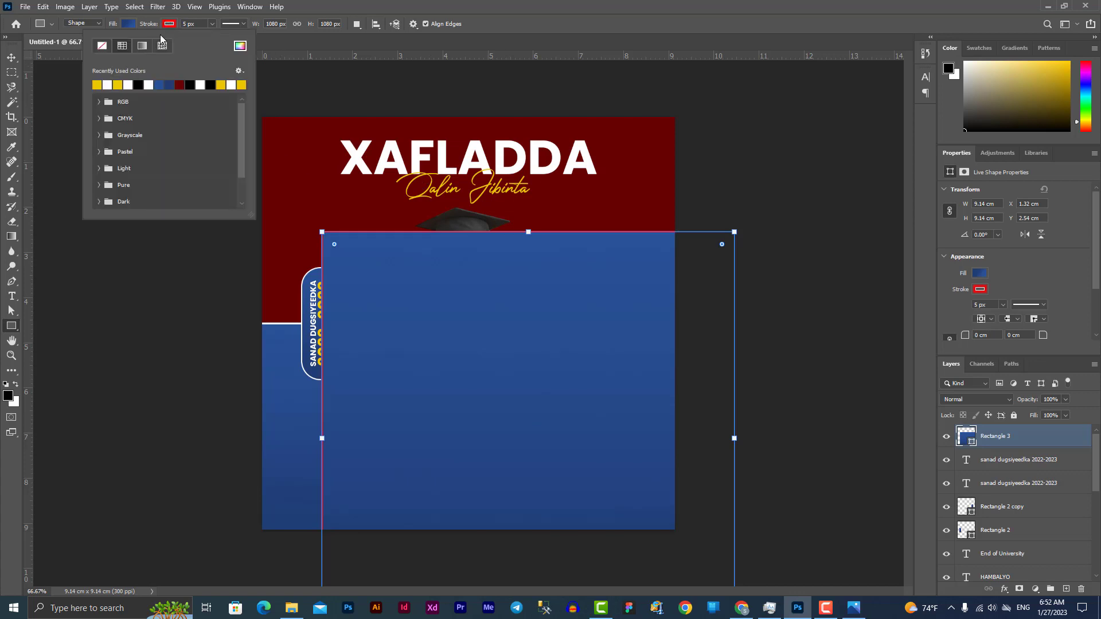
left_click(108, 85)
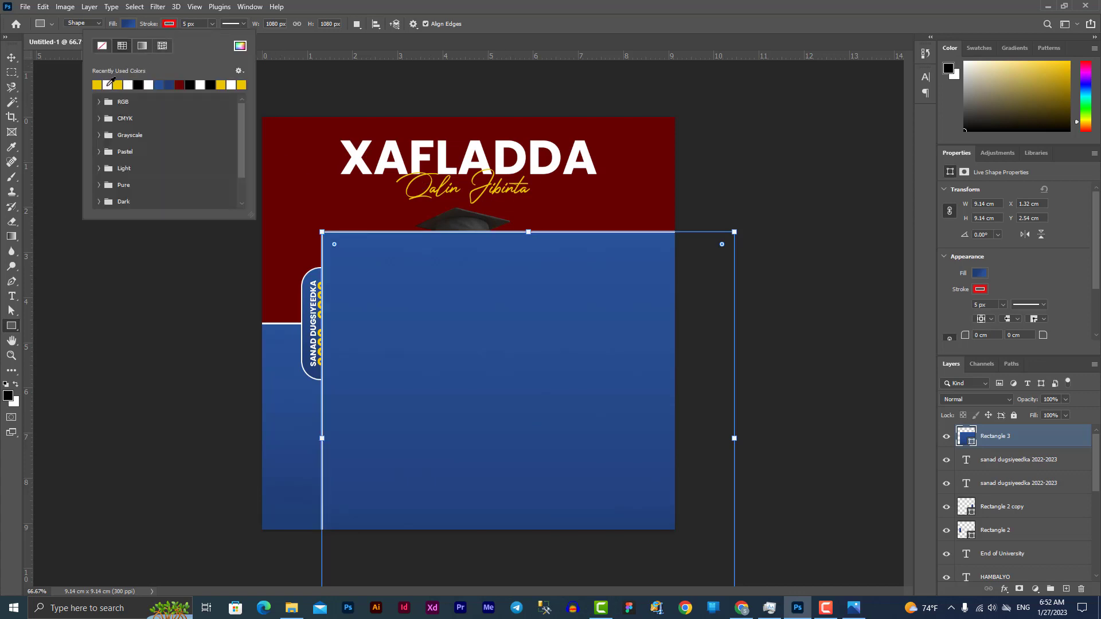
left_click(211, 24)
key("Up")
key("Up")
key("Up")
key("Up")
key("Up")
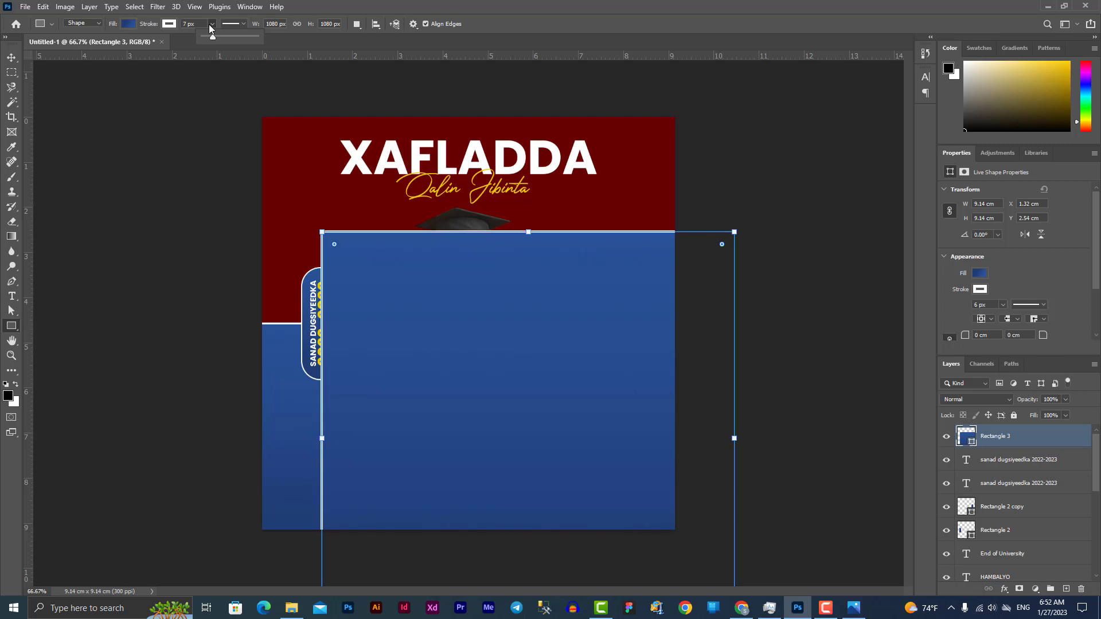
key("Up")
key("Up")
key("Up")
key("Up")
key("Up")
key("Up")
key("Up")
key("Up")
key("Up")
key("Up")
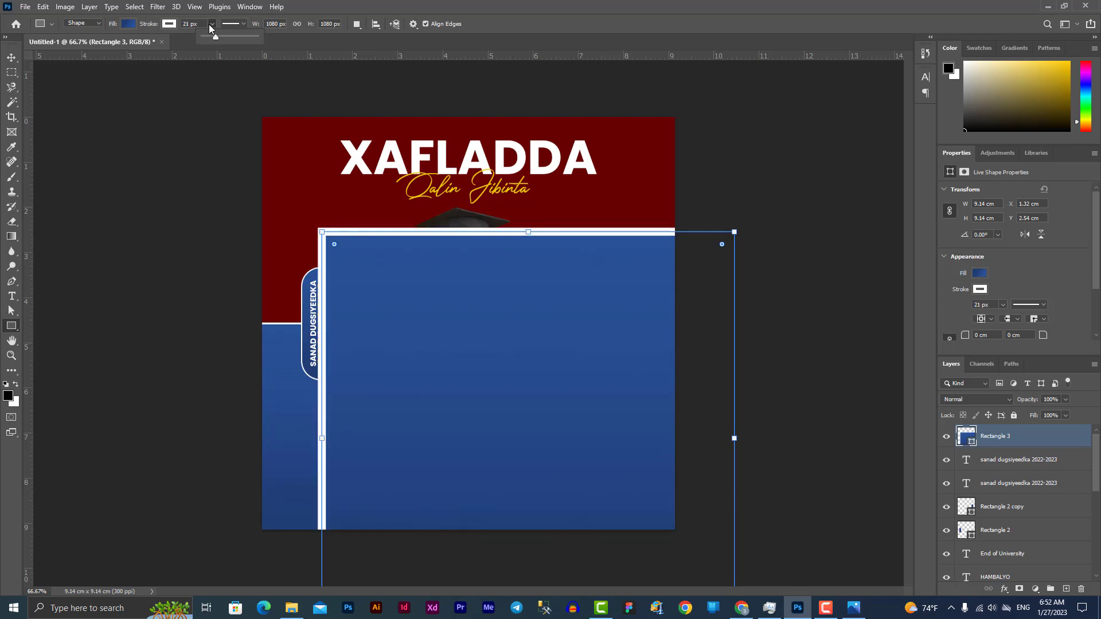
key("Down")
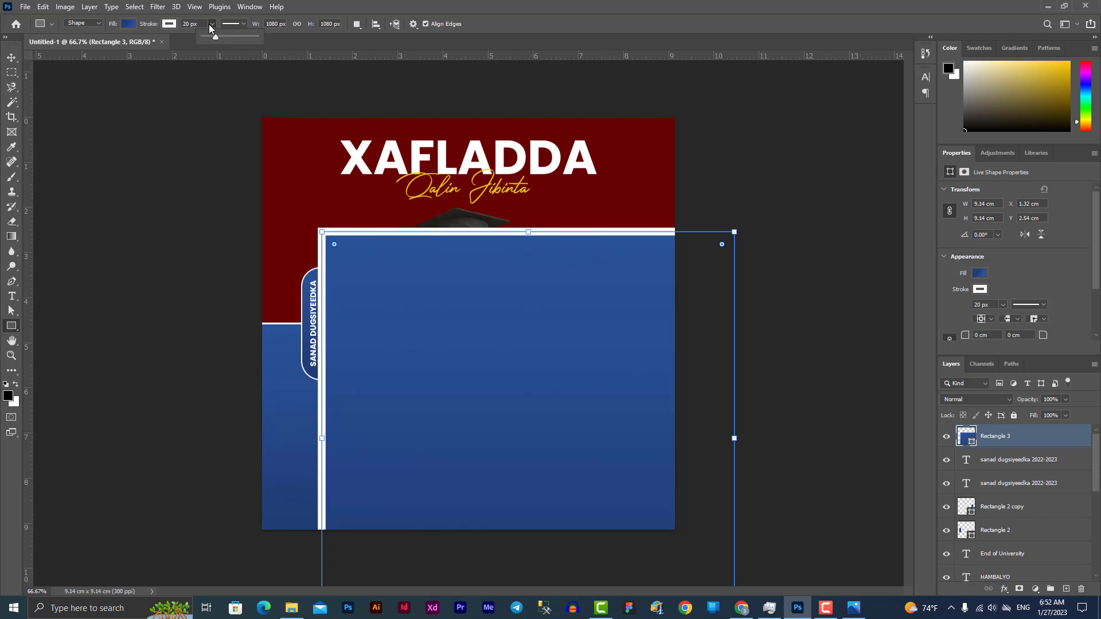
Centre the rectangle horizontally and vertically on the canvas
left_click(377, 25)
left_click(341, 56)
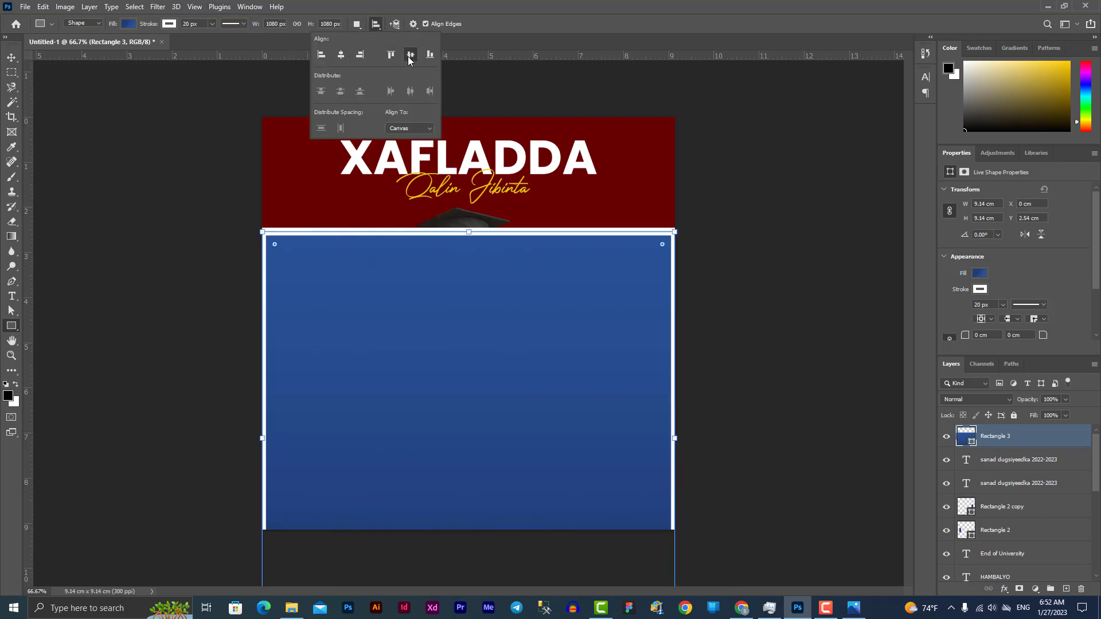
left_click(410, 56)
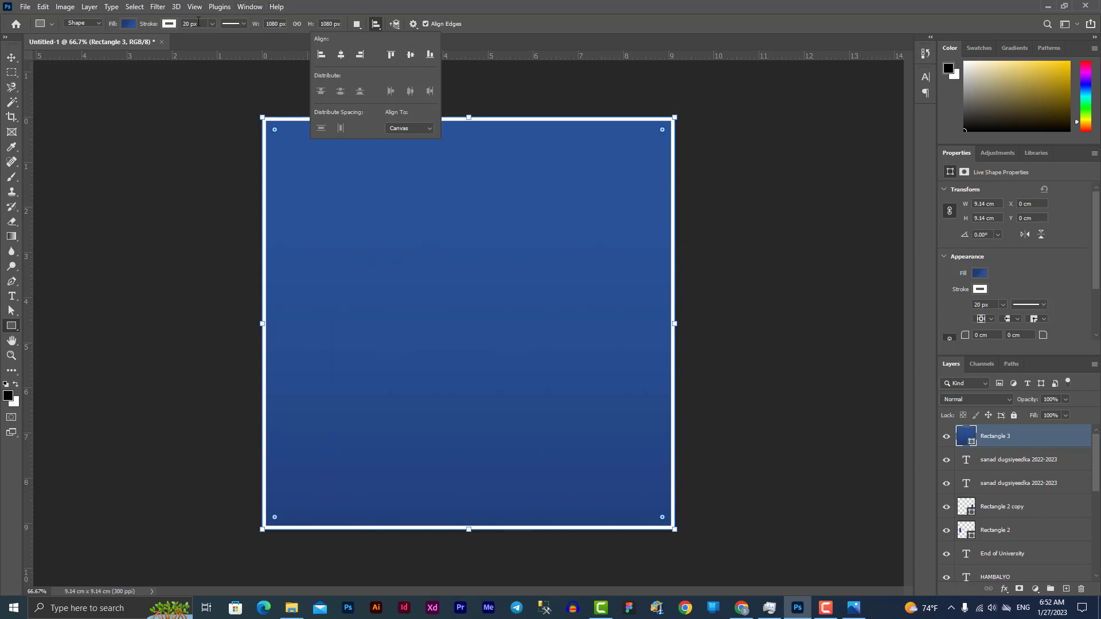
Align the stroke inside the edge and set the rectangle's fill to No Color
left_click(246, 24)
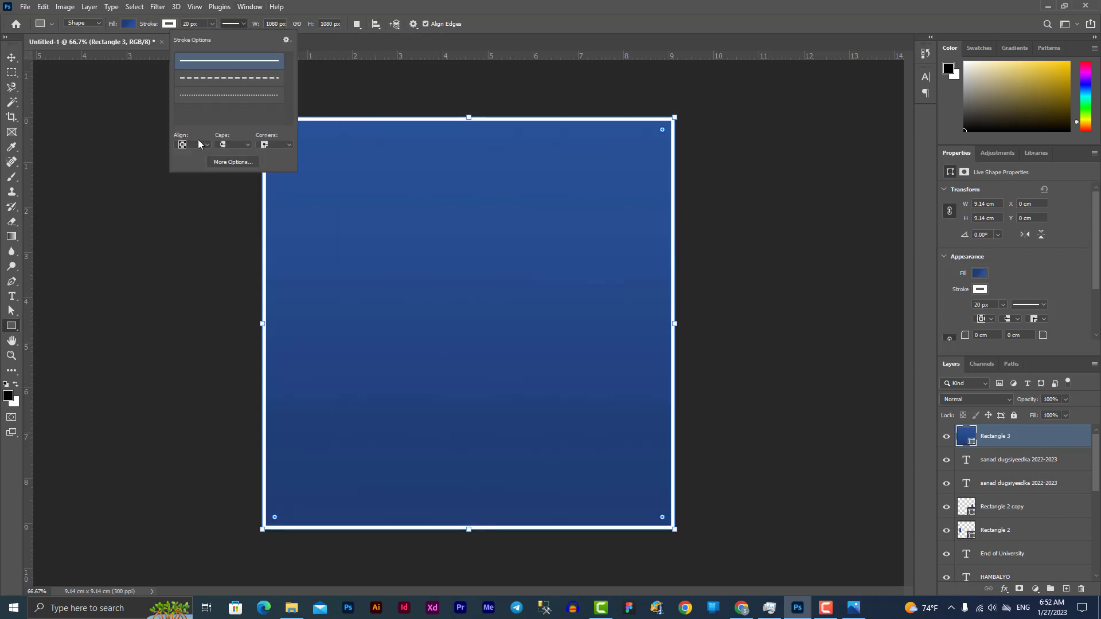
left_click(197, 145)
left_click(193, 173)
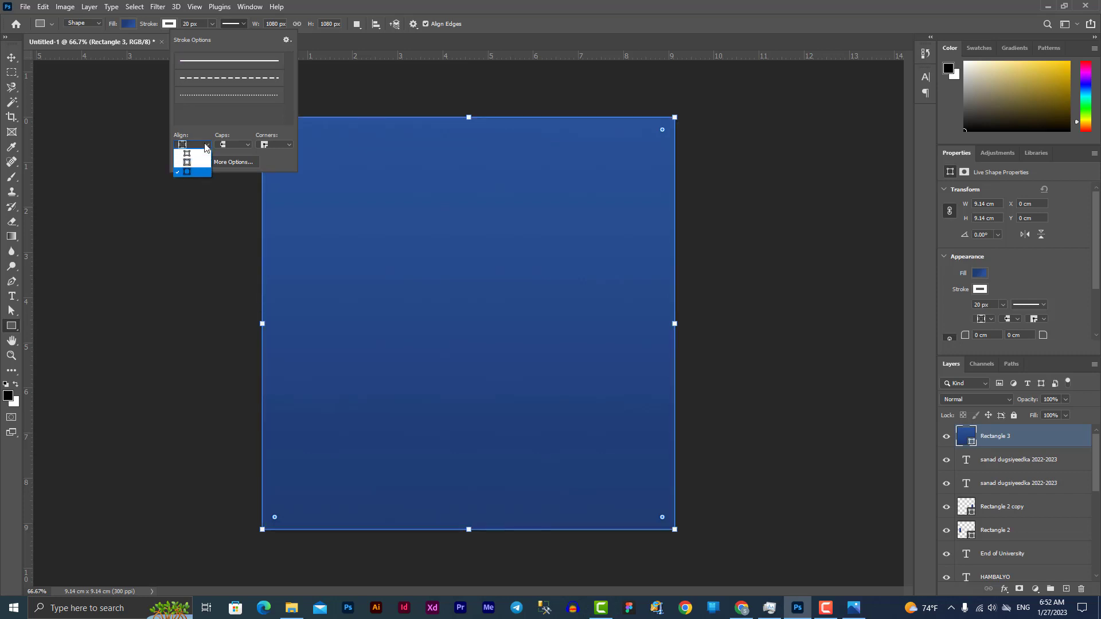
left_click(199, 153)
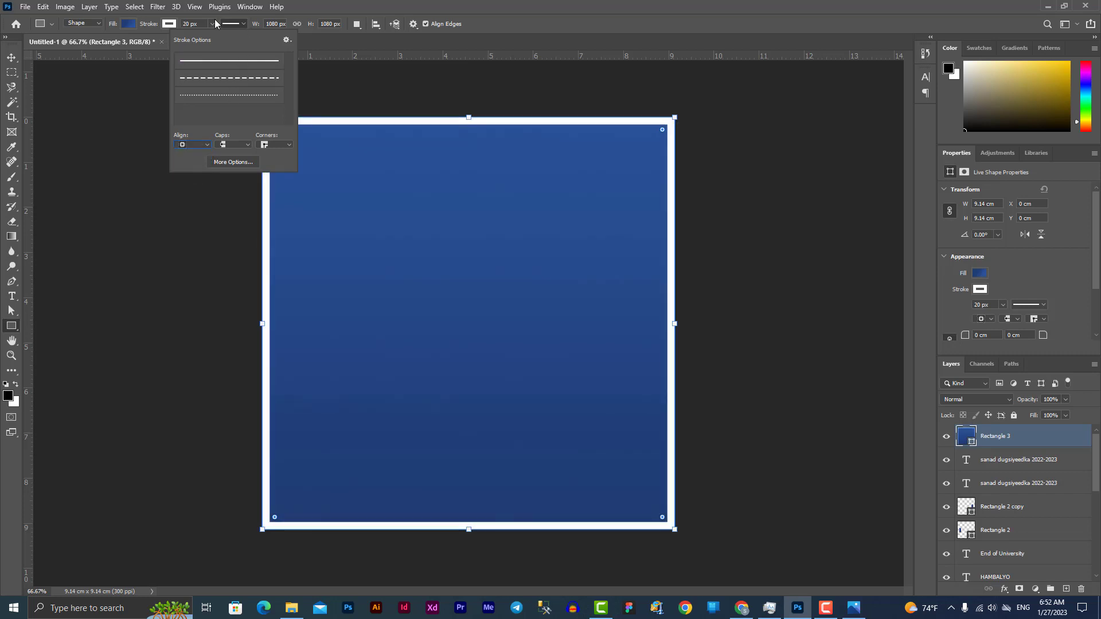
left_click(129, 24)
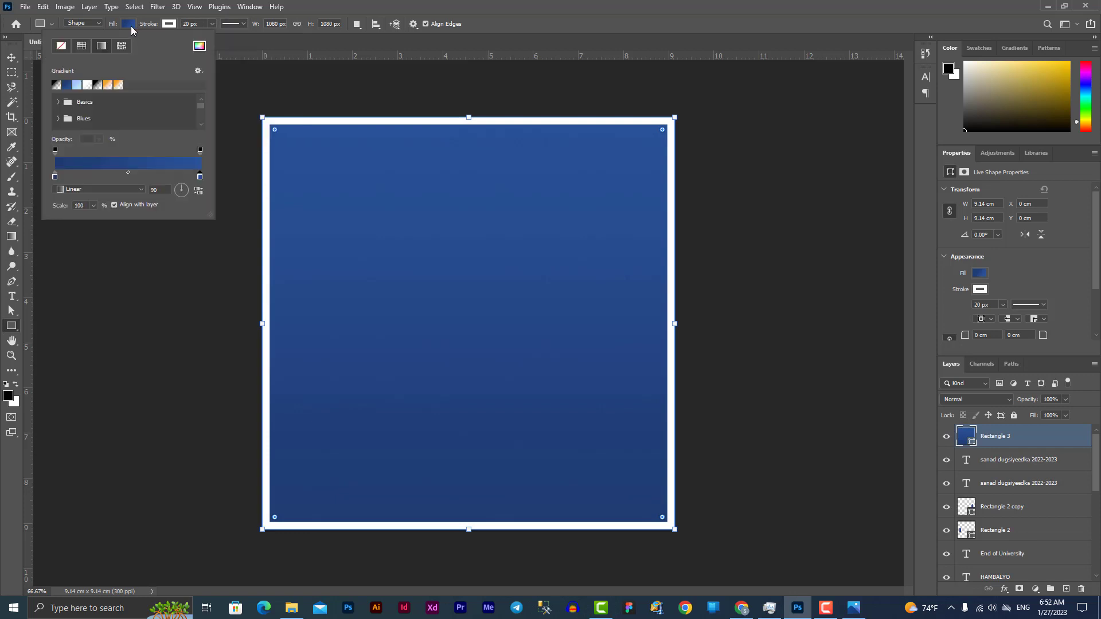
left_click(61, 46)
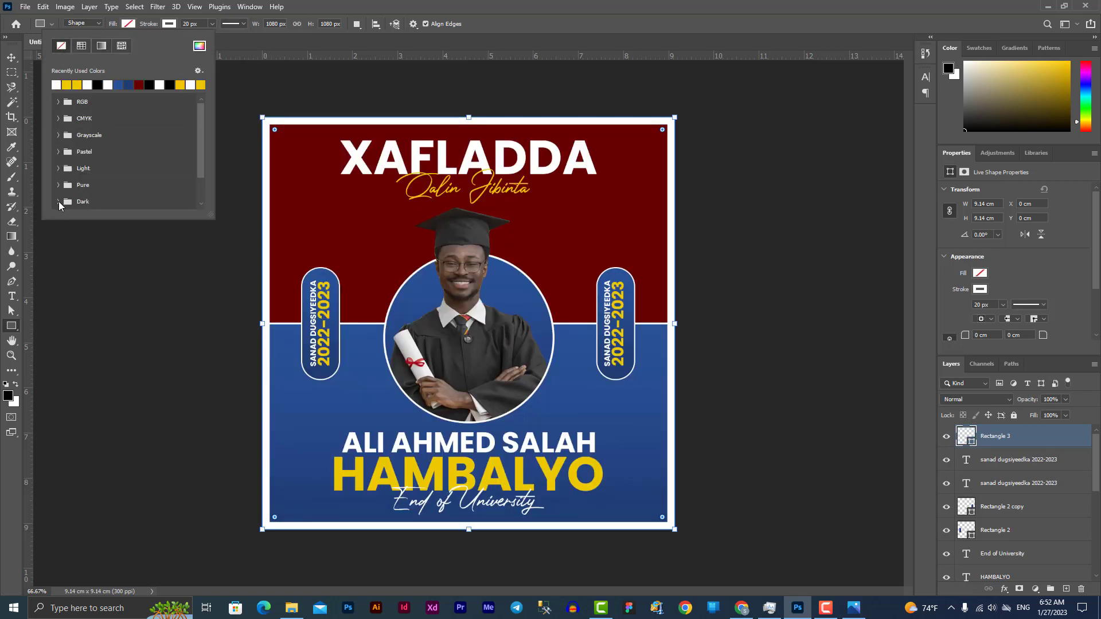
left_click(11, 58)
left_click(753, 274)
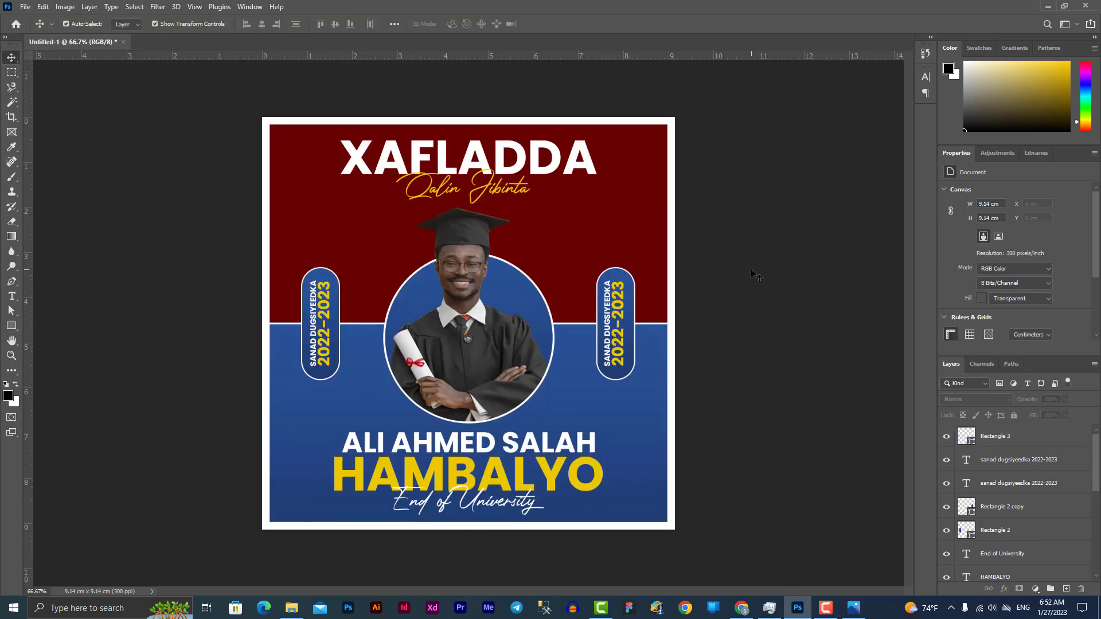